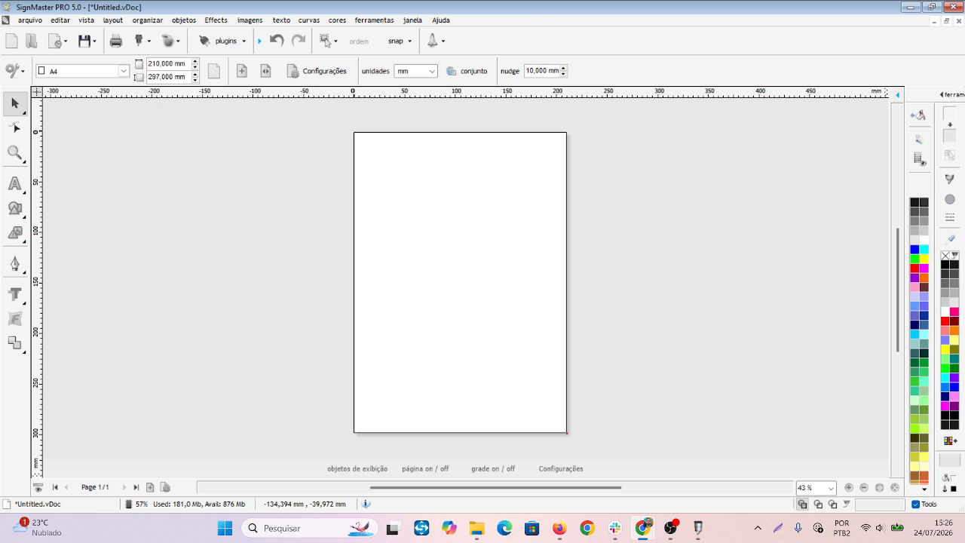
Step: Import the bag template MOLDE SACOLINHASINGMASTER.pdf as editable artwork on its own page
drag(2, 336, 420, 203)
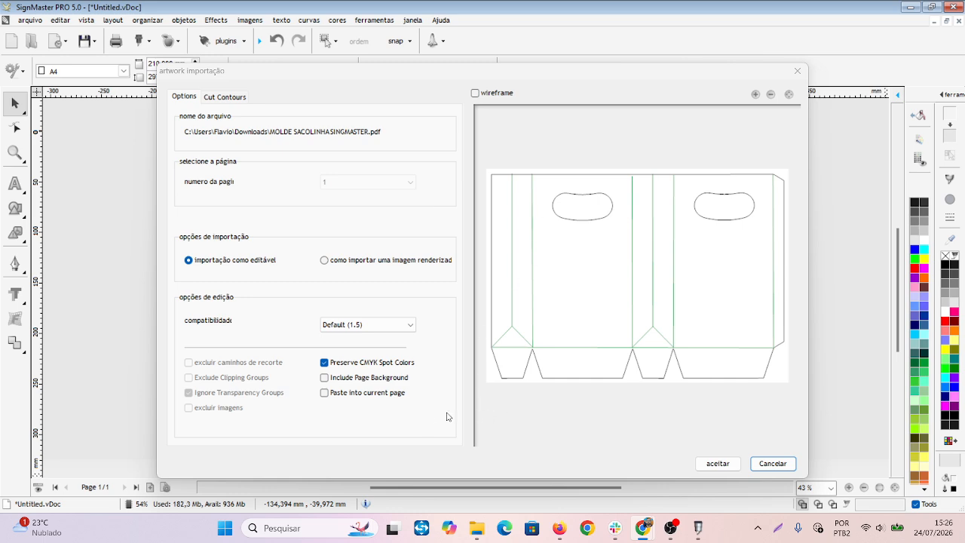
click(725, 468)
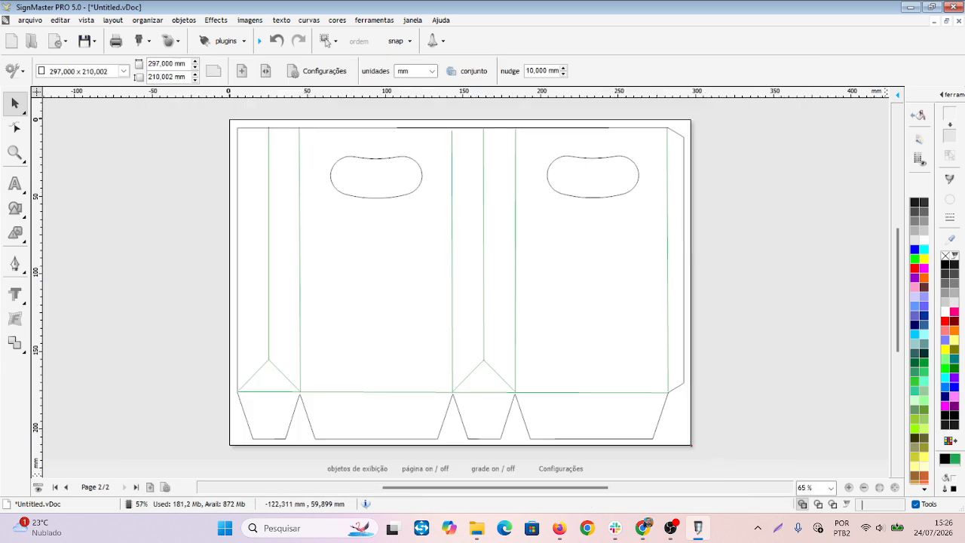
Step: Place the image modelo sacolinha para corte hulk.jpg and move it clear of the page, to the right of the template
key(ctrl+v)
click(126, 153)
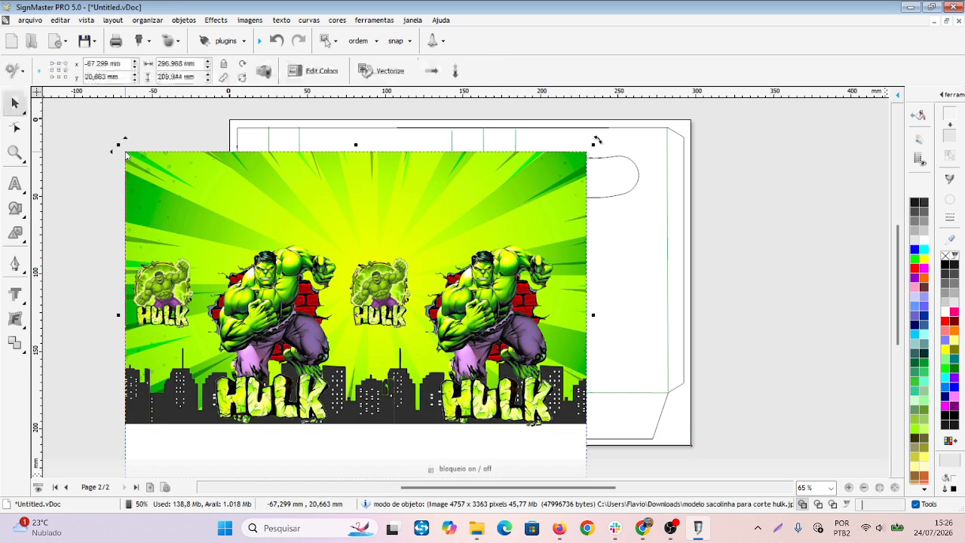
scroll(390, 215, down, 2)
drag(321, 295, 695, 260)
key(Escape)
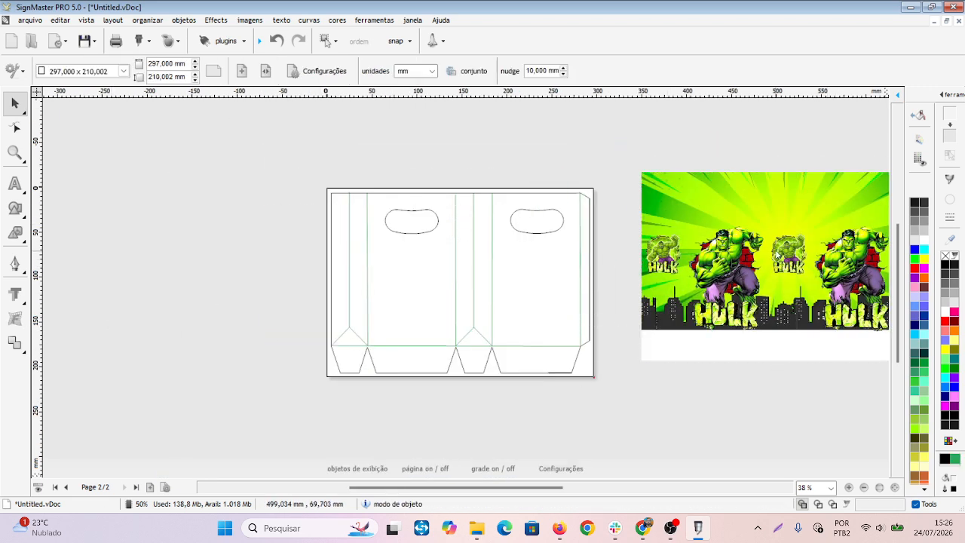
drag(777, 255, 833, 313)
drag(785, 276, 809, 218)
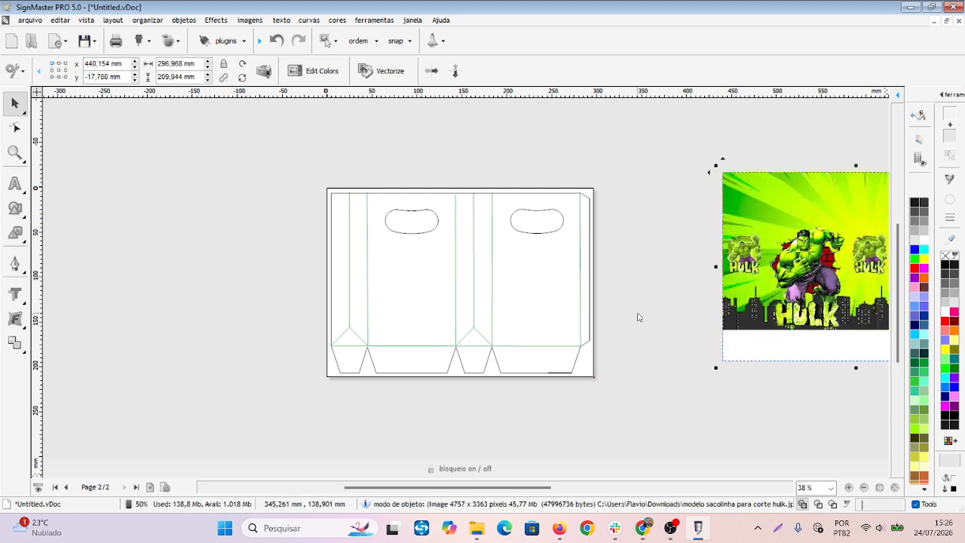
Step: Set the template page's size to A4, 210 x 297 mm
drag(286, 146, 649, 419)
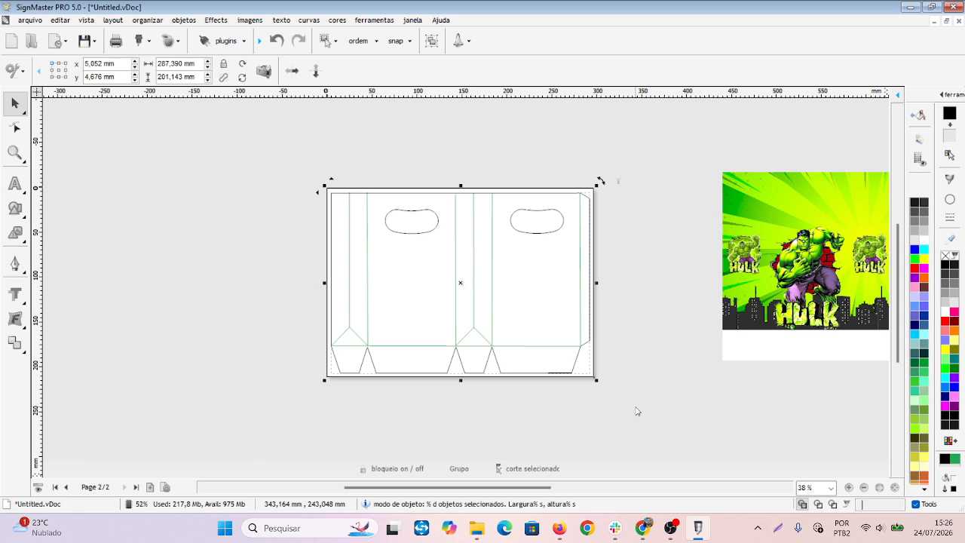
click(141, 196)
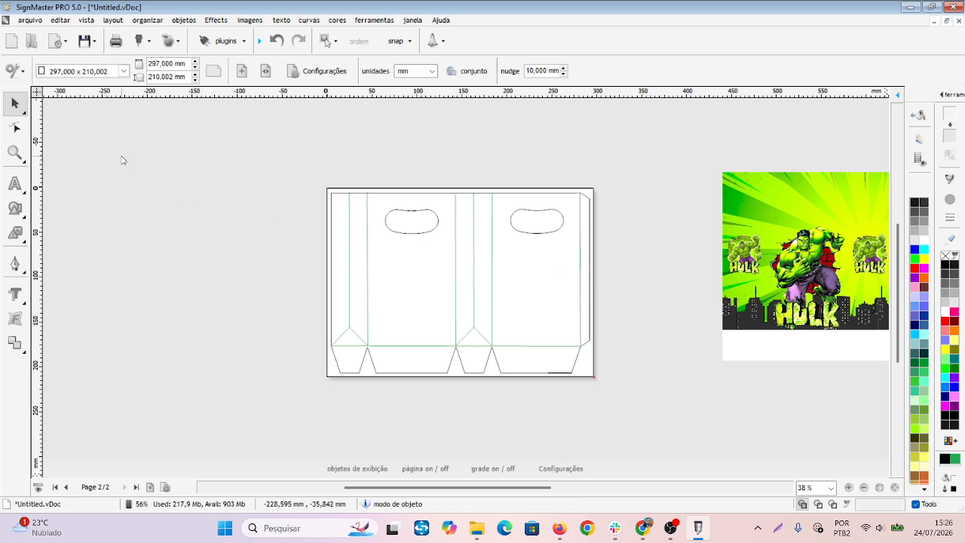
click(123, 71)
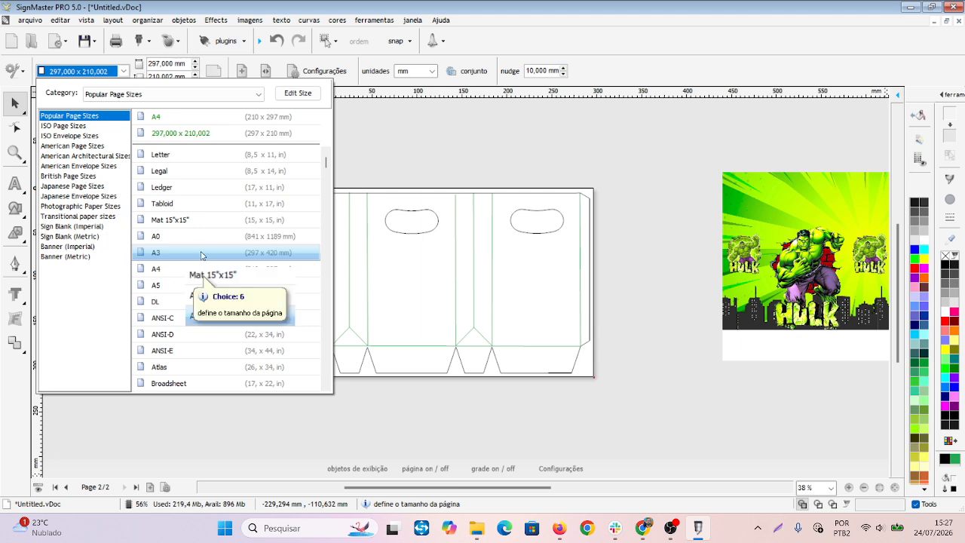
click(190, 269)
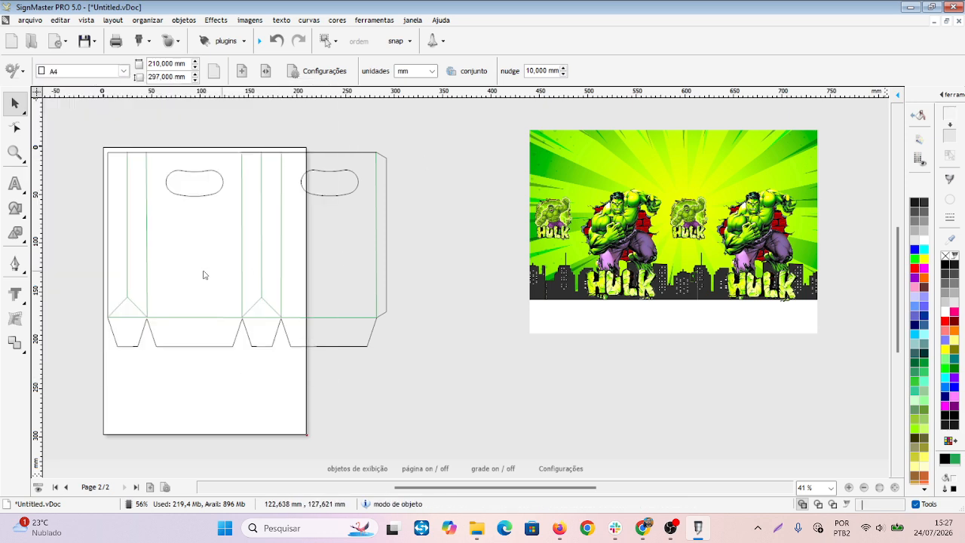
Step: Group all lines of the bag template and rotate the group 90° clockwise
drag(76, 133, 435, 391)
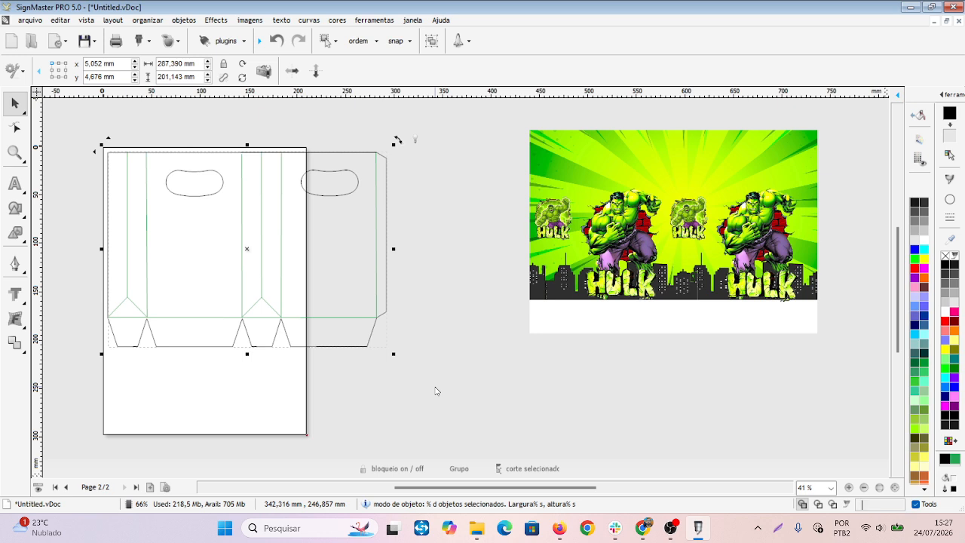
key(ctrl+g)
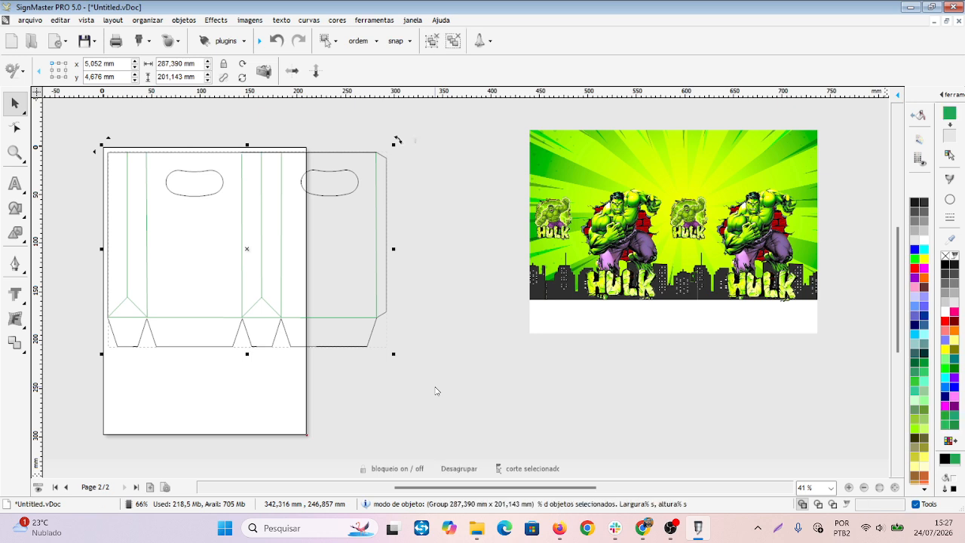
click(242, 66)
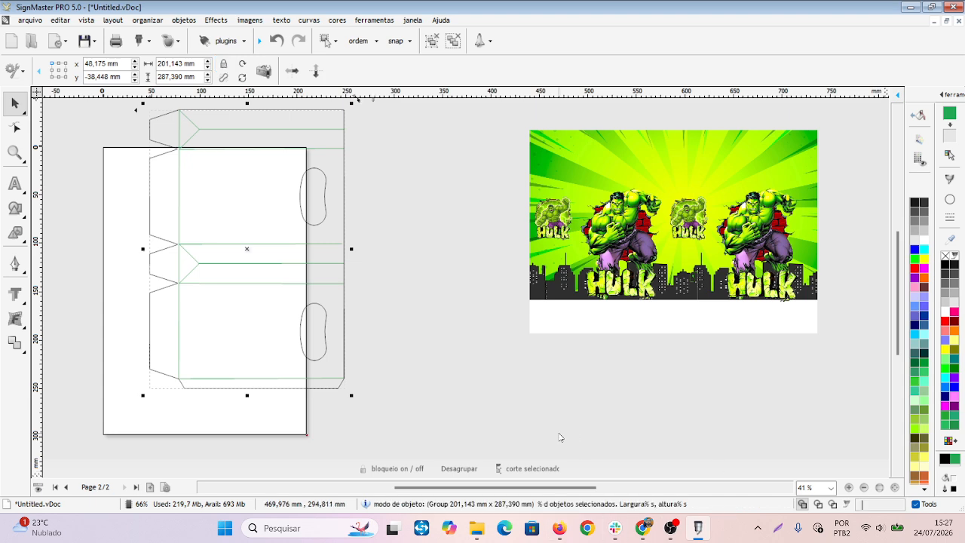
Step: Centre the grouped bag template vertically and horizontally on the A4 page
key(e)
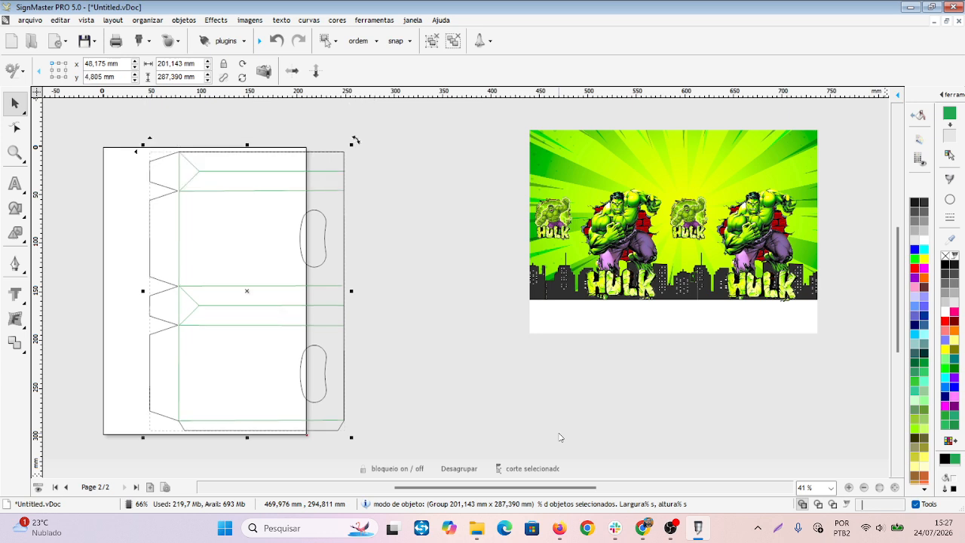
key(c)
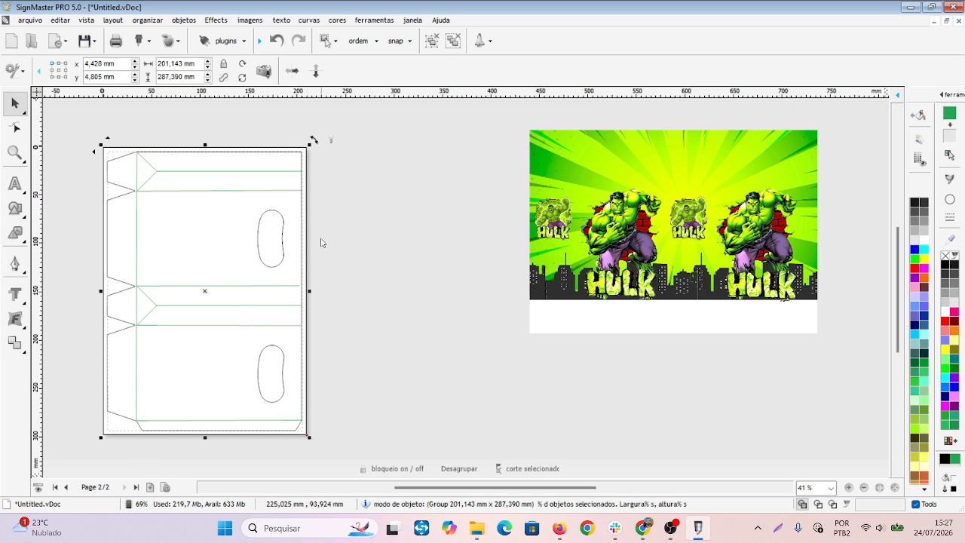
click(429, 233)
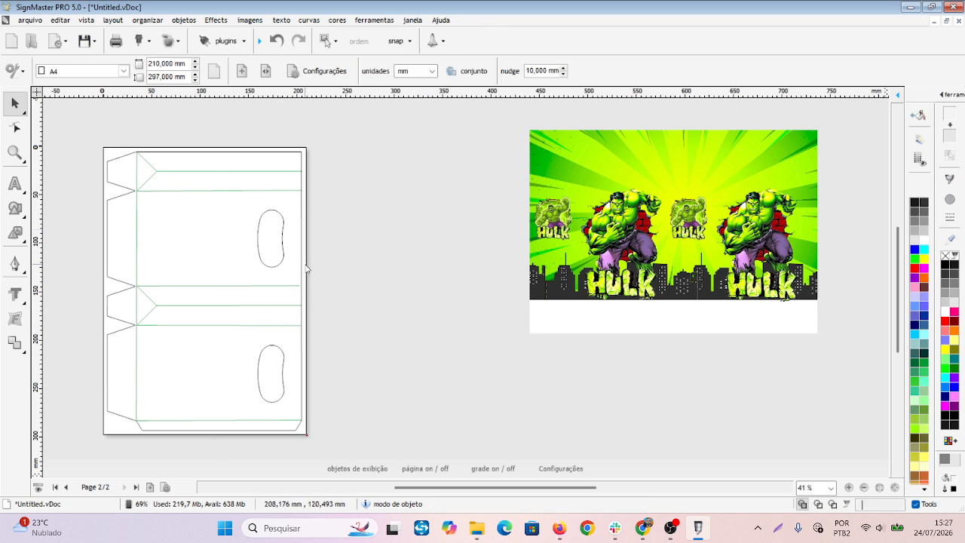
Step: Rotate the Hulk artwork 90° clockwise and keep it beside the page on the right
click(570, 168)
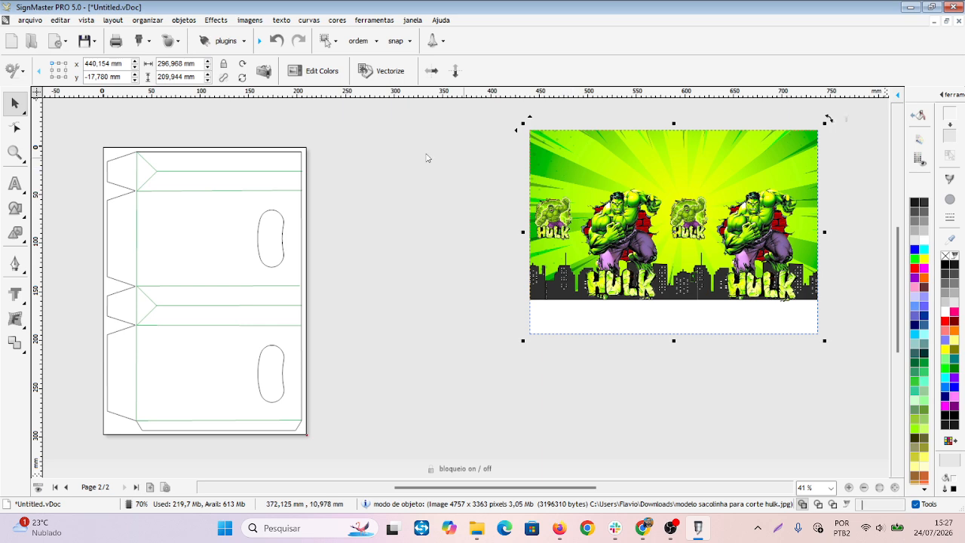
click(242, 65)
drag(676, 204, 659, 256)
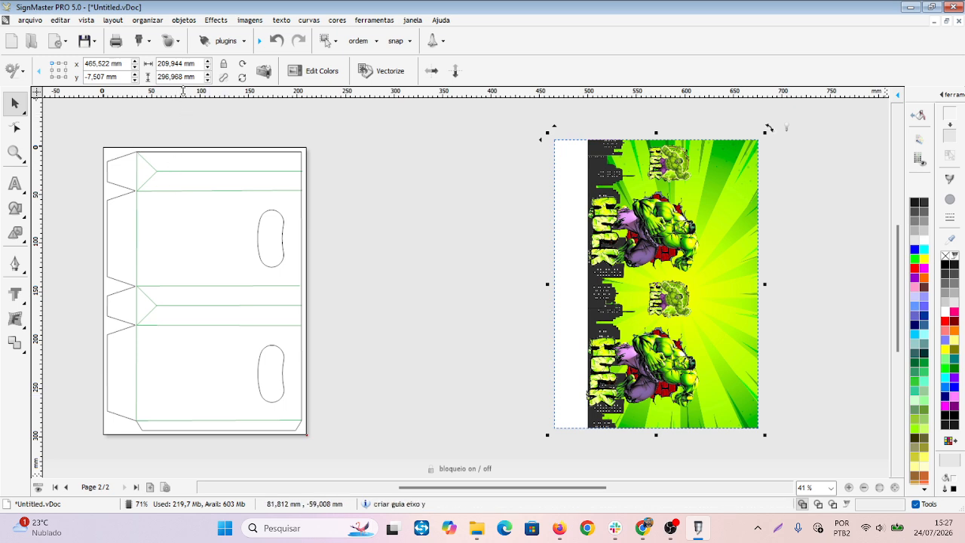
Step: Open the contour cut wizard for the grouped template with page marks enabled and show its print options
click(122, 163)
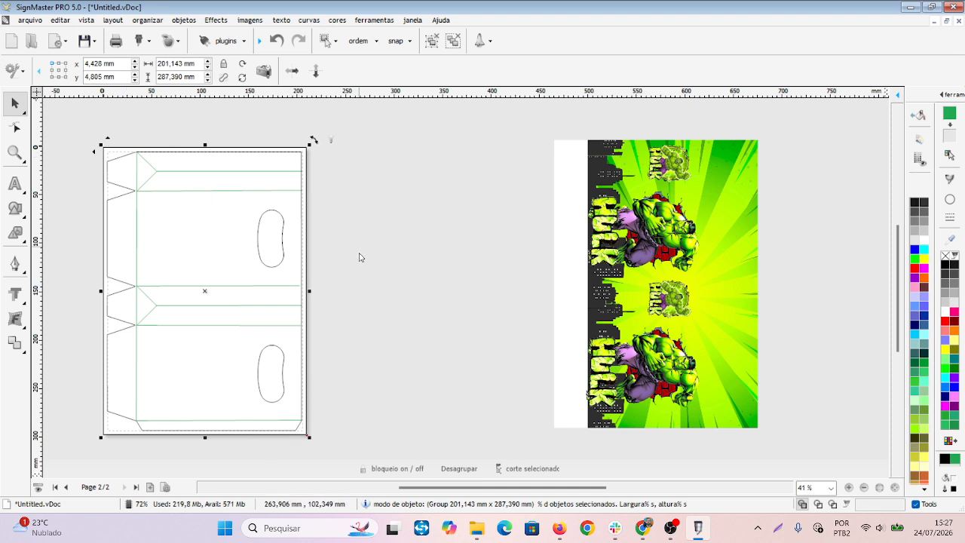
click(174, 41)
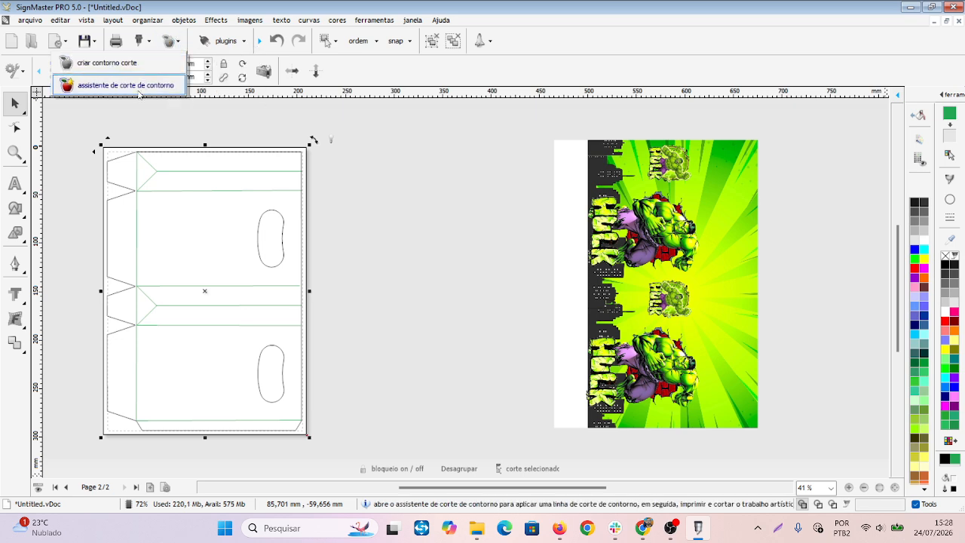
click(138, 87)
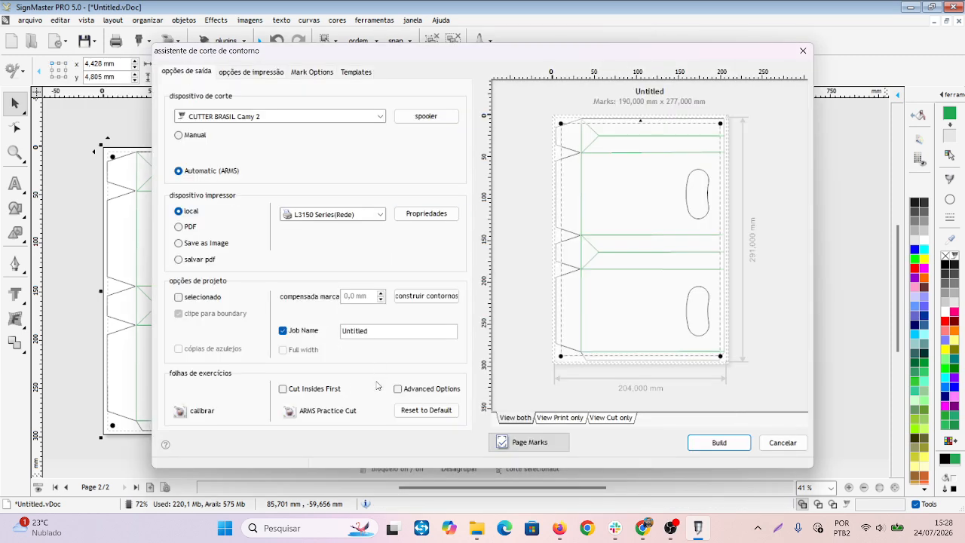
click(520, 445)
click(253, 71)
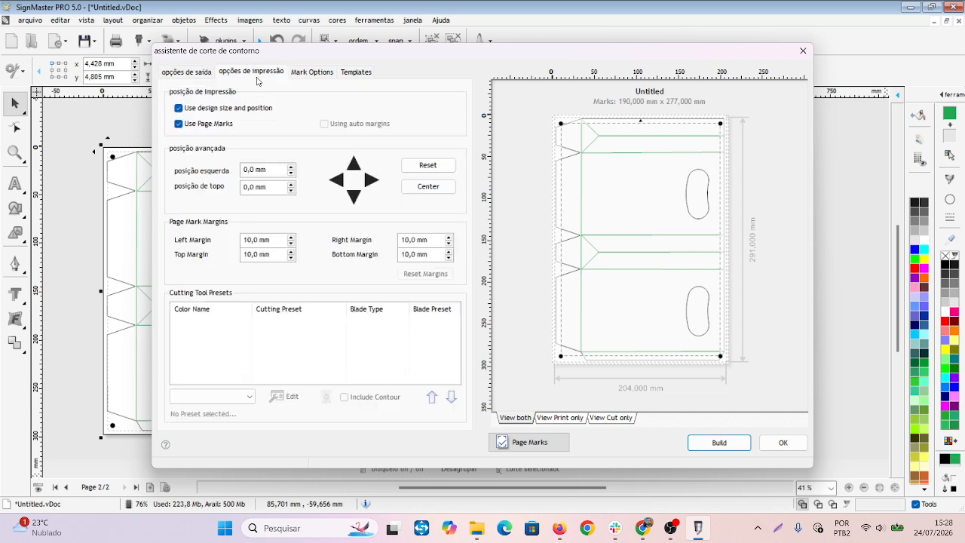
Step: Set the left, top, right and bottom page mark margins to 8 mm and close the contour cut wizard
double_click(251, 240)
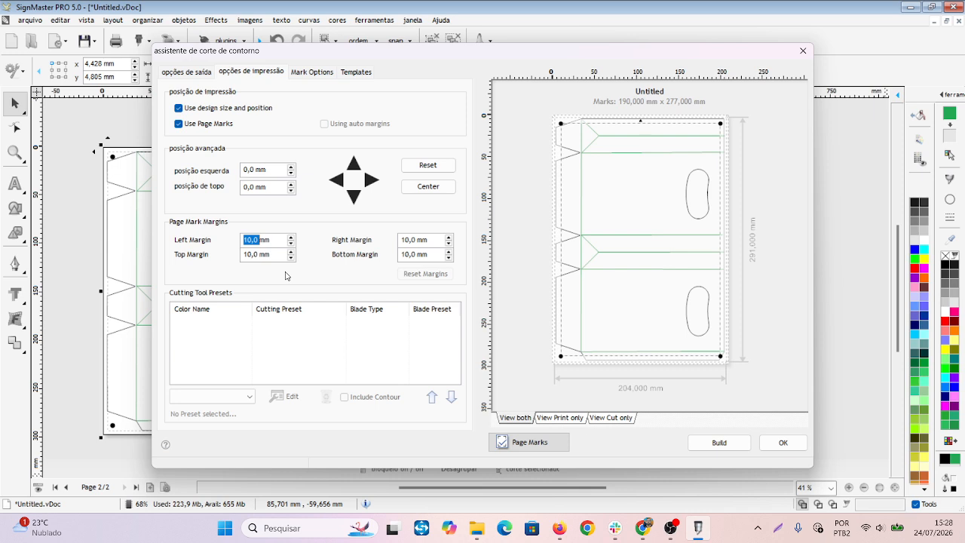
text(8)
double_click(250, 256)
text(8)
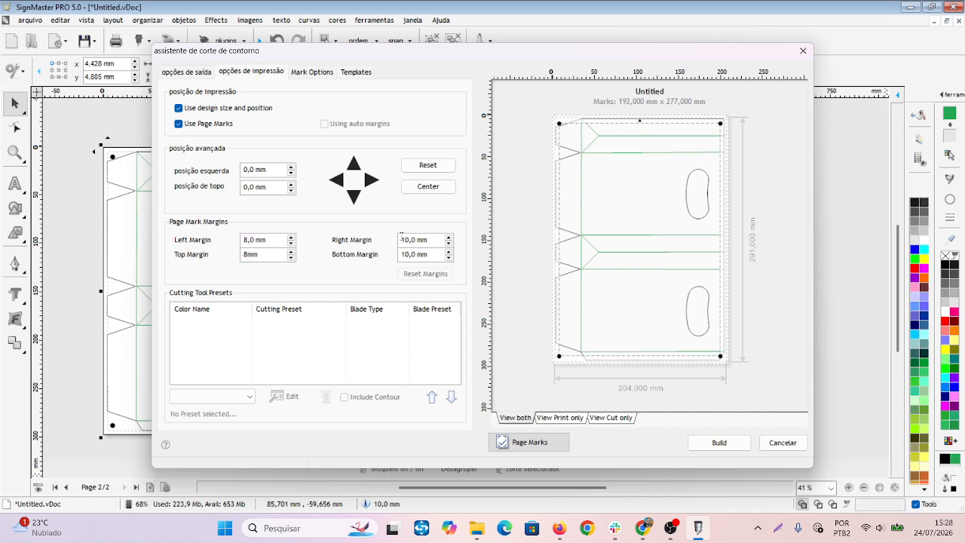
double_click(401, 239)
text(8)
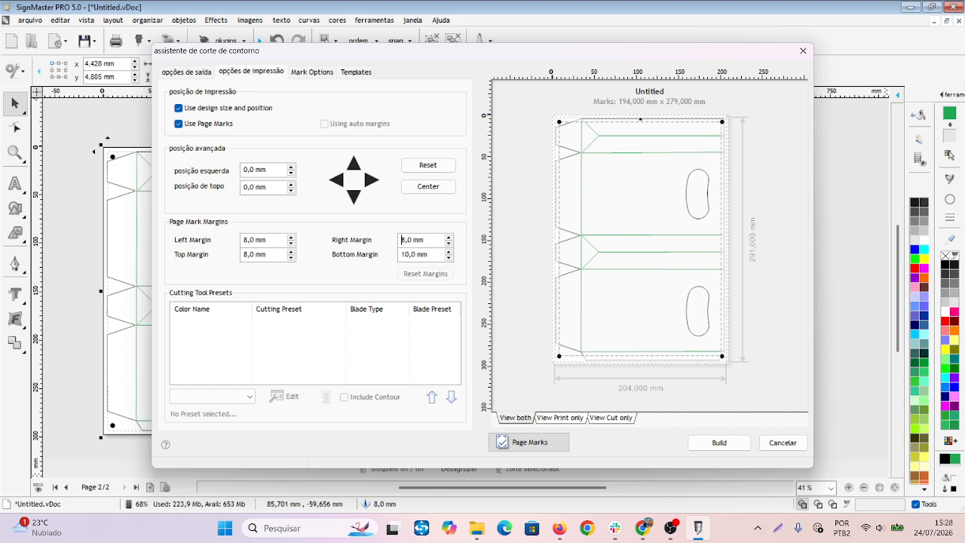
double_click(408, 256)
text(9)
click(277, 241)
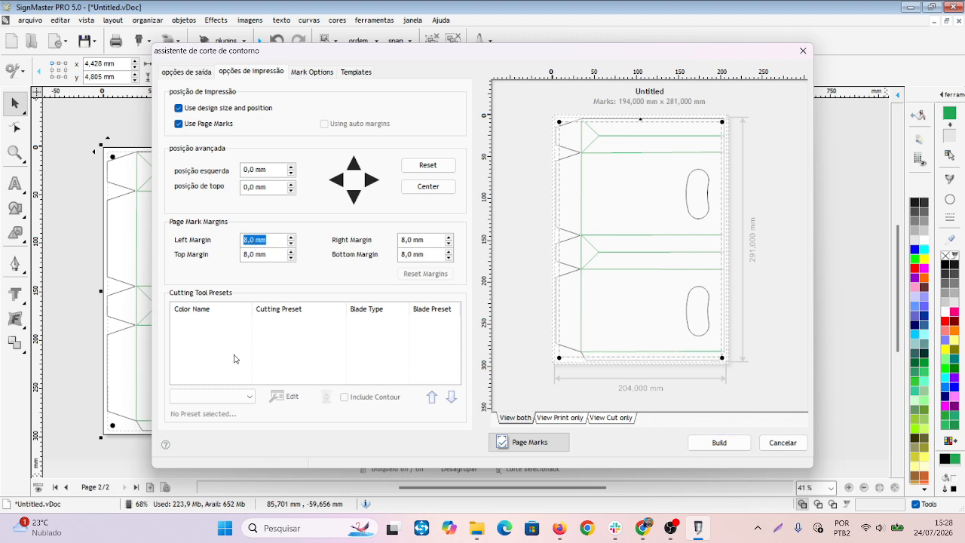
click(182, 75)
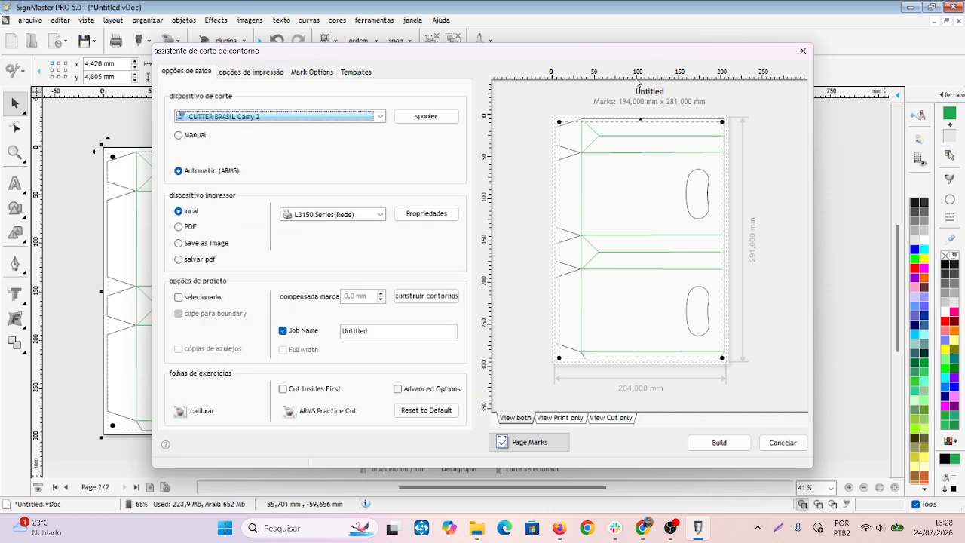
click(783, 443)
click(308, 248)
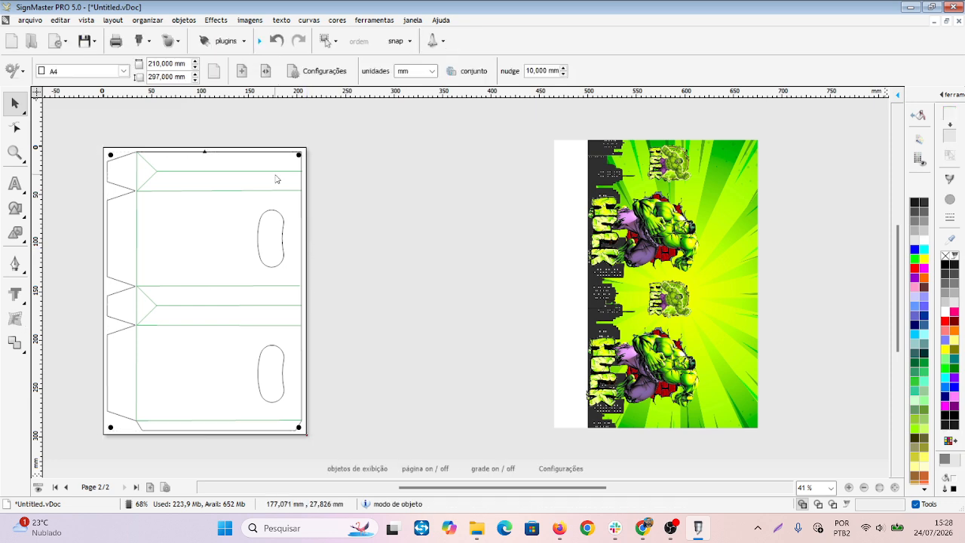
Step: Examine where the registration marks sit relative to the template's cut lines at the page corners and top edge
scroll(282, 414, up, 4)
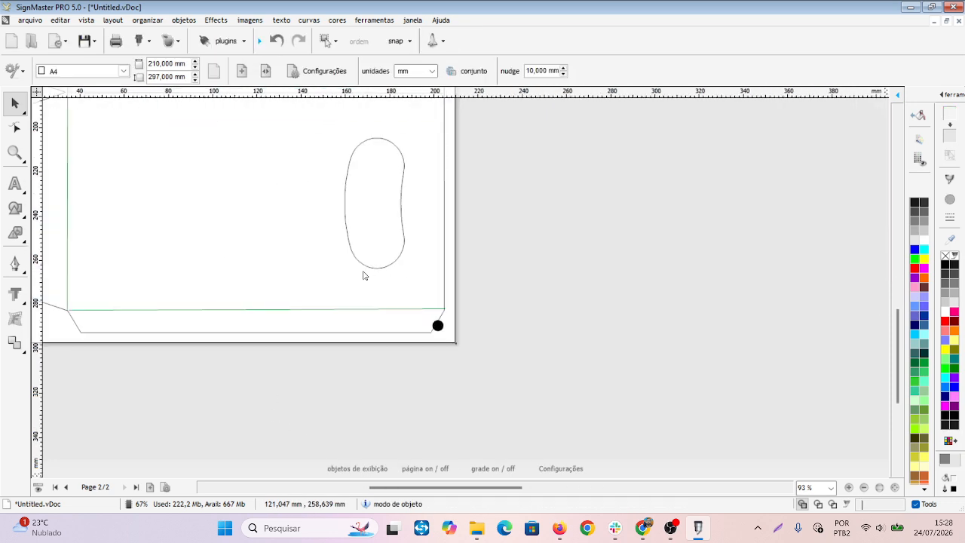
scroll(448, 283, up, 3)
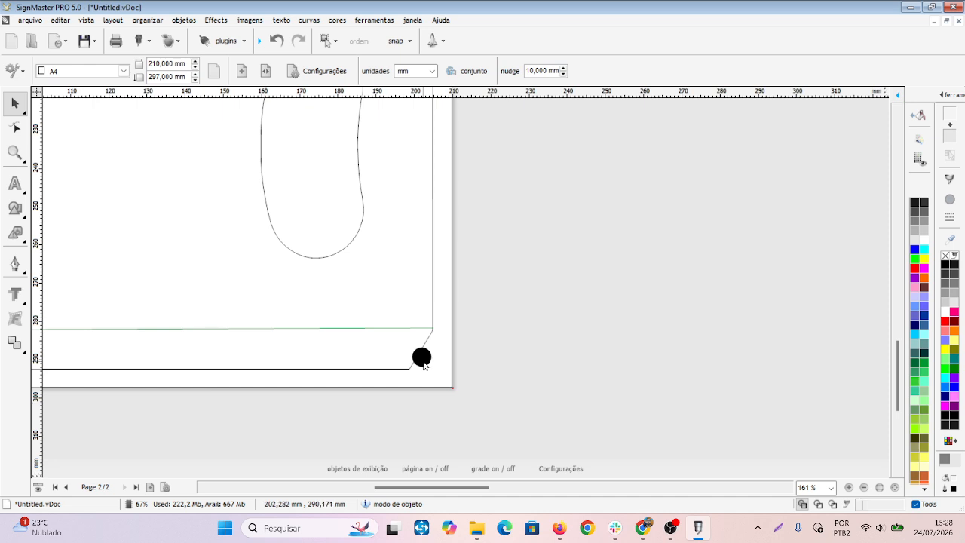
scroll(424, 365, down, 4)
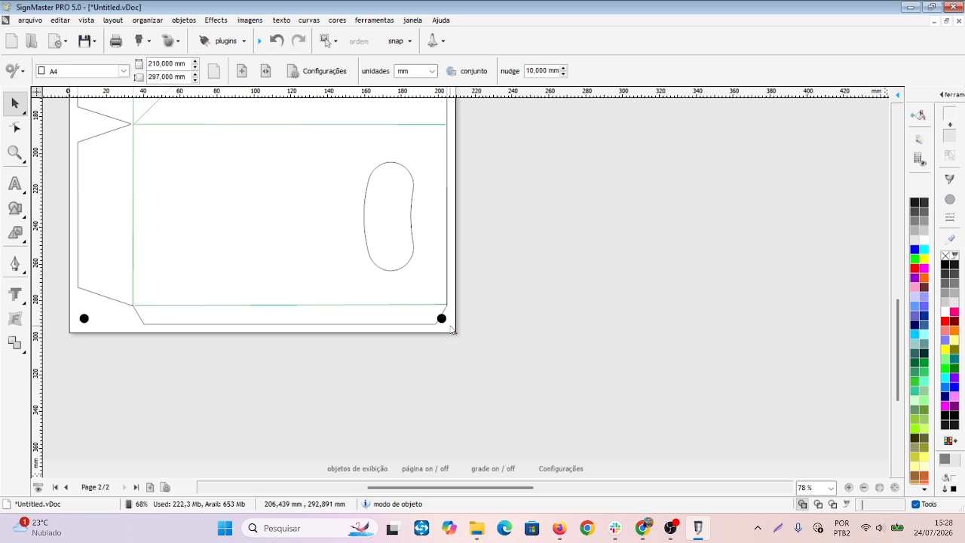
scroll(451, 323, up, 7)
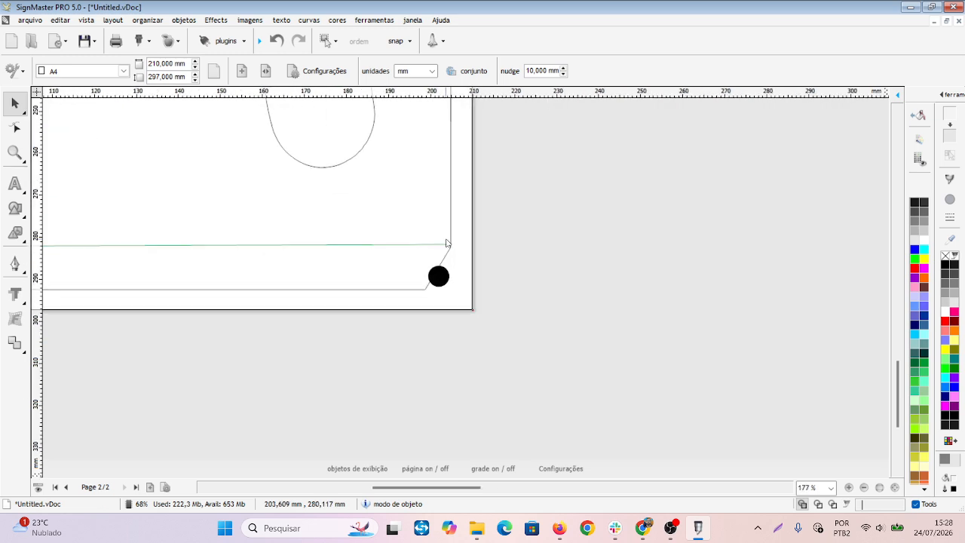
scroll(446, 242, down, 11)
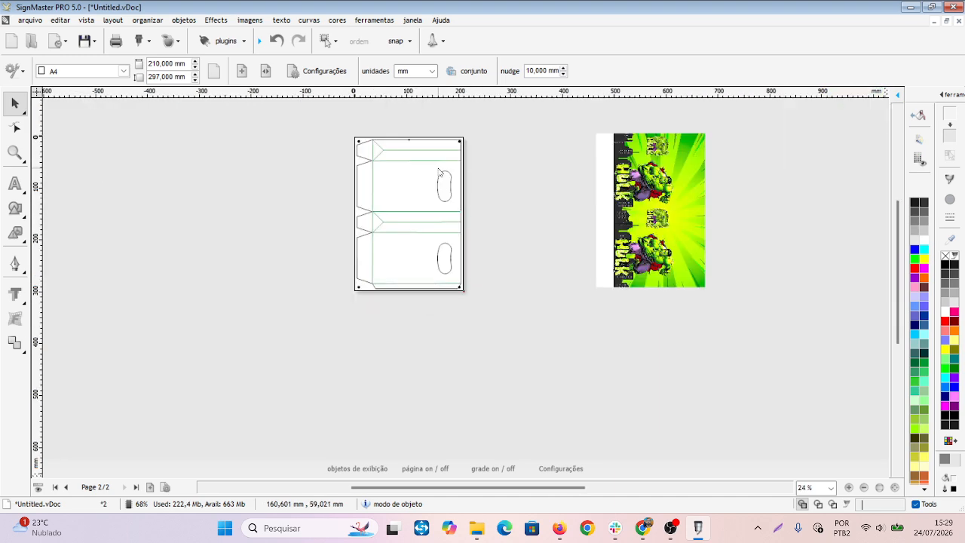
scroll(455, 217, up, 1)
scroll(456, 219, up, 4)
scroll(399, 287, up, 4)
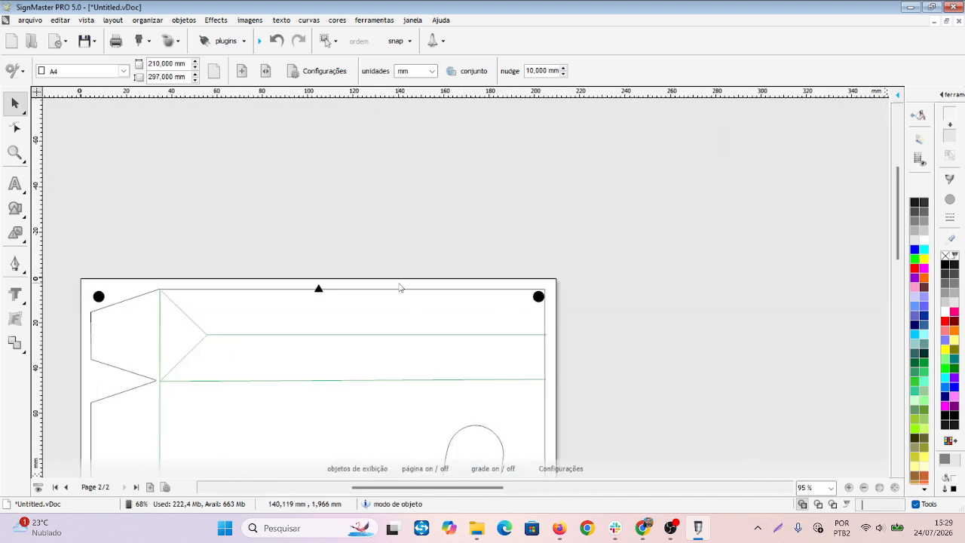
scroll(399, 287, down, 9)
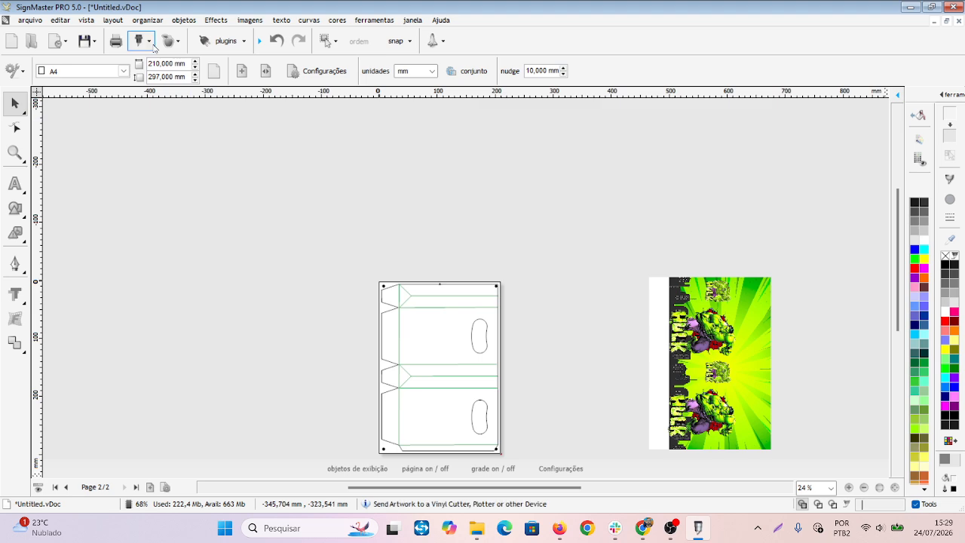
Step: Set the cutting device in the contour cut wizard to FC350 DUAL HEAD and close the wizard
click(175, 44)
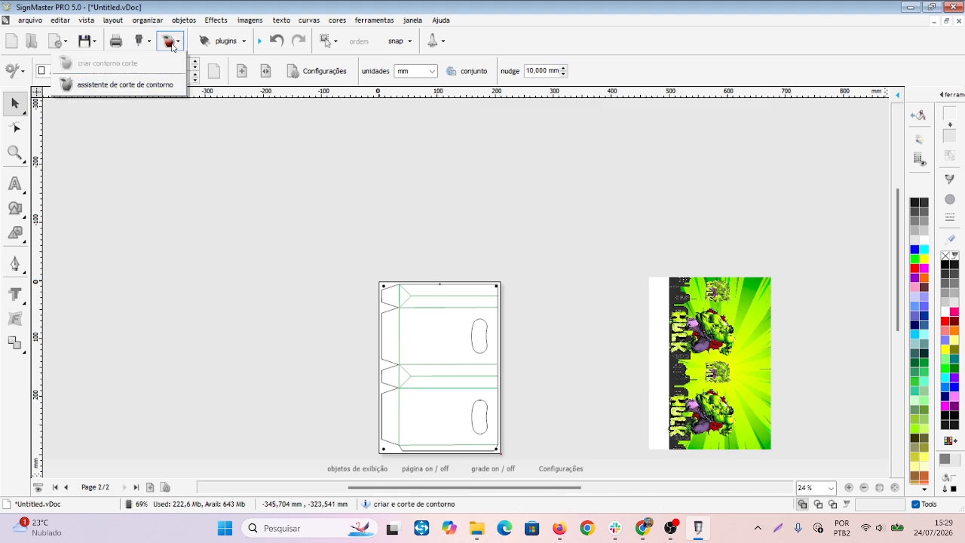
click(150, 89)
click(279, 117)
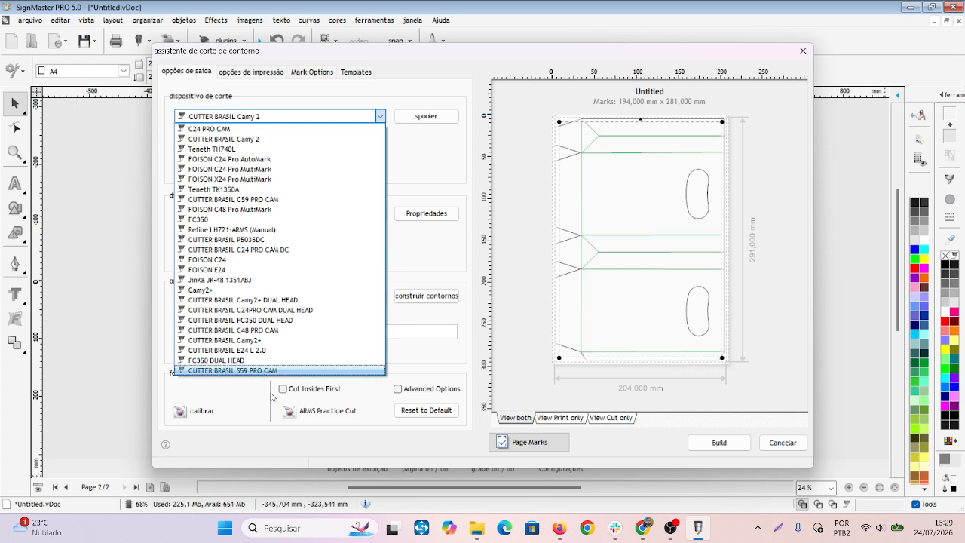
click(228, 362)
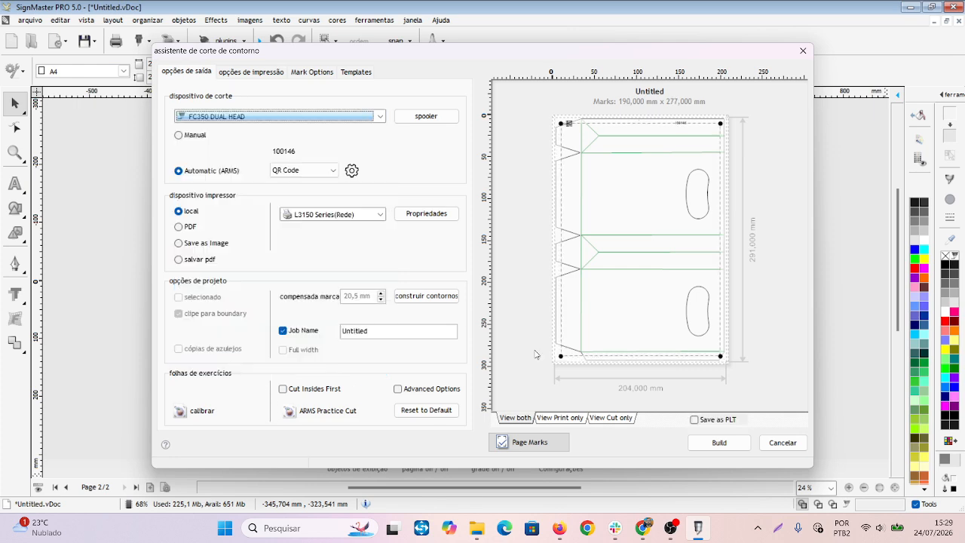
click(782, 443)
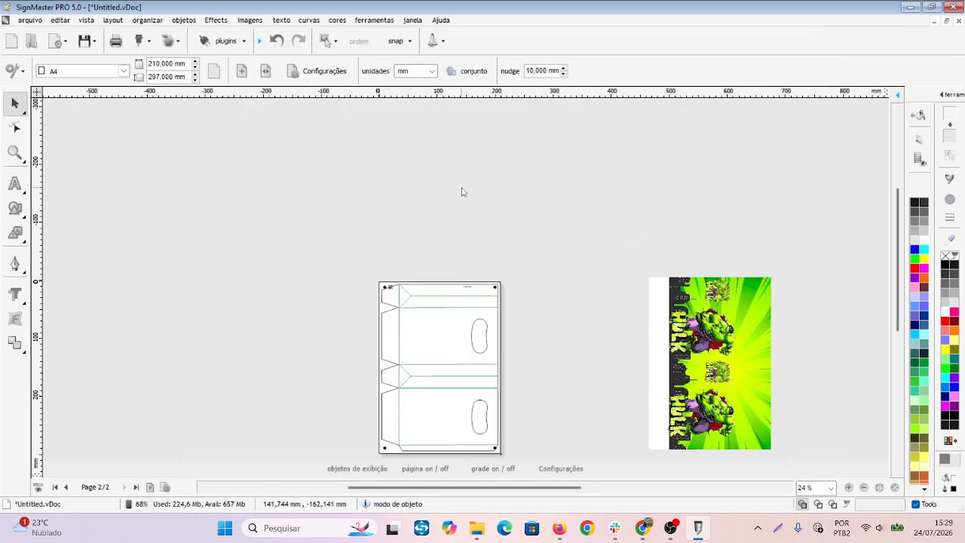
Step: Examine the registration marks, QR code and job code along the page's top edge against the template's cut lines
scroll(431, 302, up, 5)
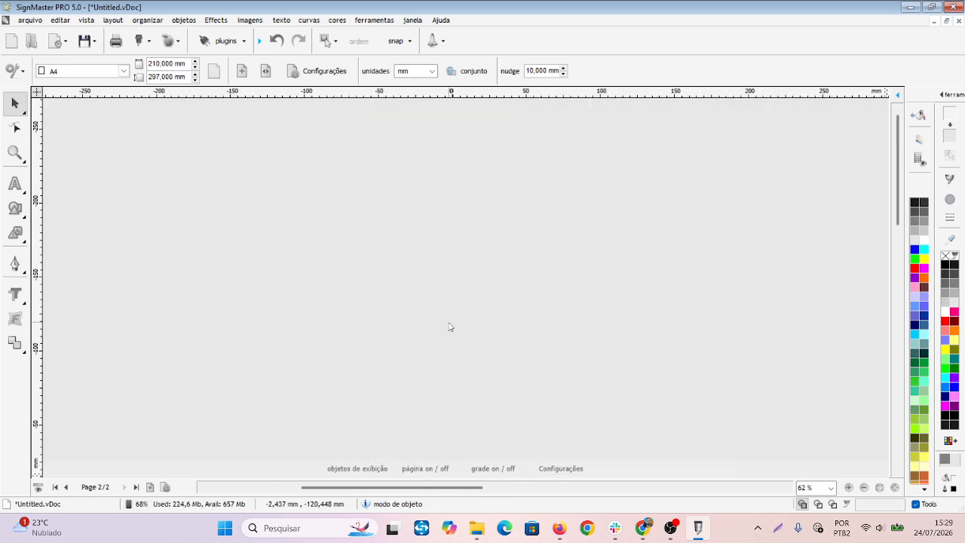
scroll(450, 327, down, 5)
scroll(558, 370, up, 6)
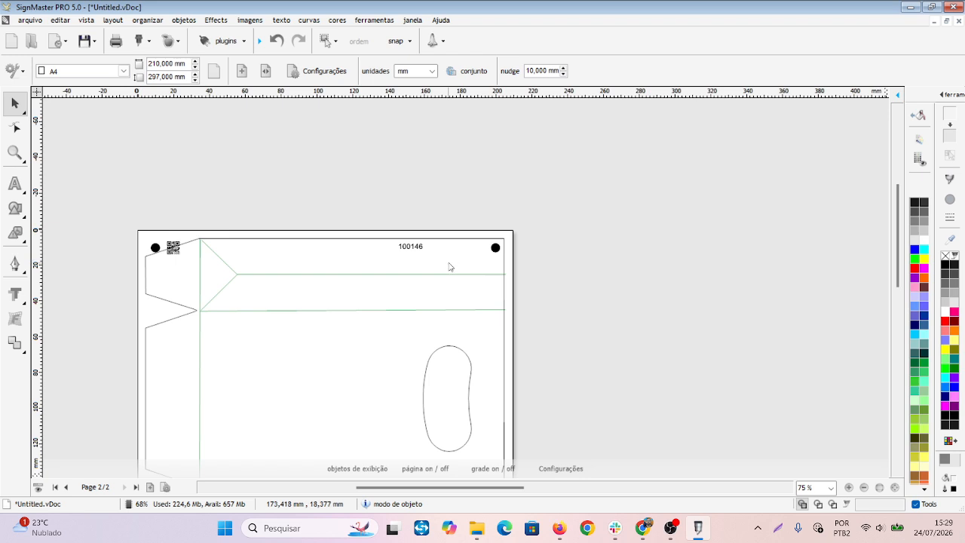
scroll(451, 266, up, 4)
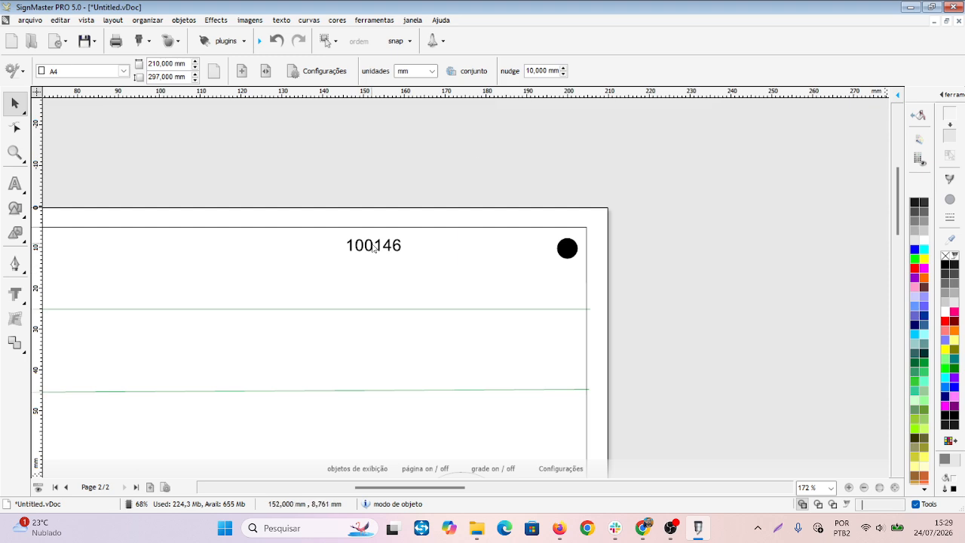
scroll(422, 129, down, 6)
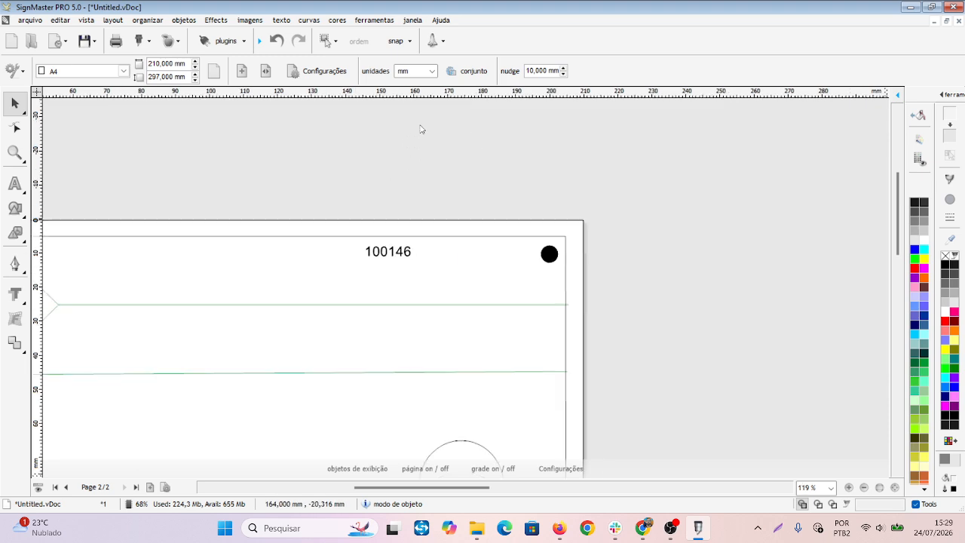
click(32, 21)
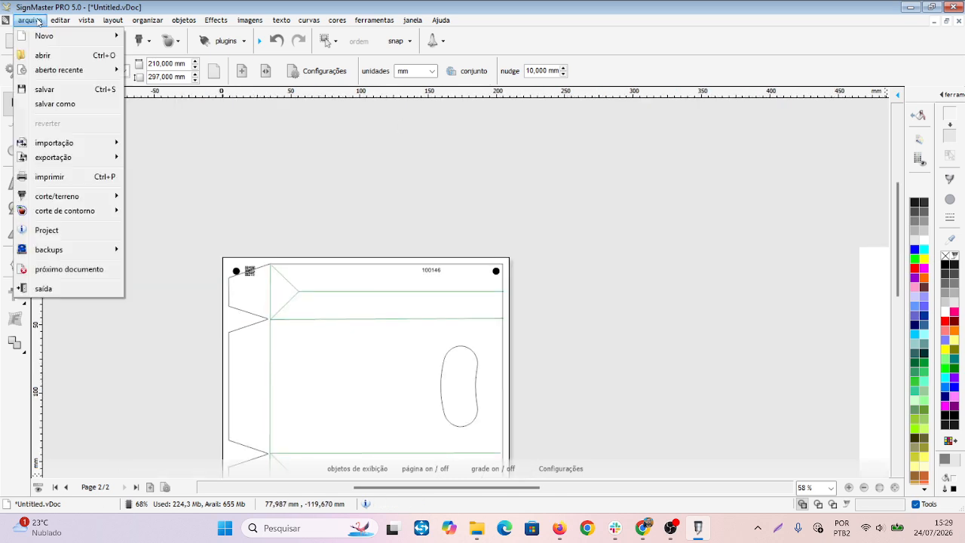
click(44, 89)
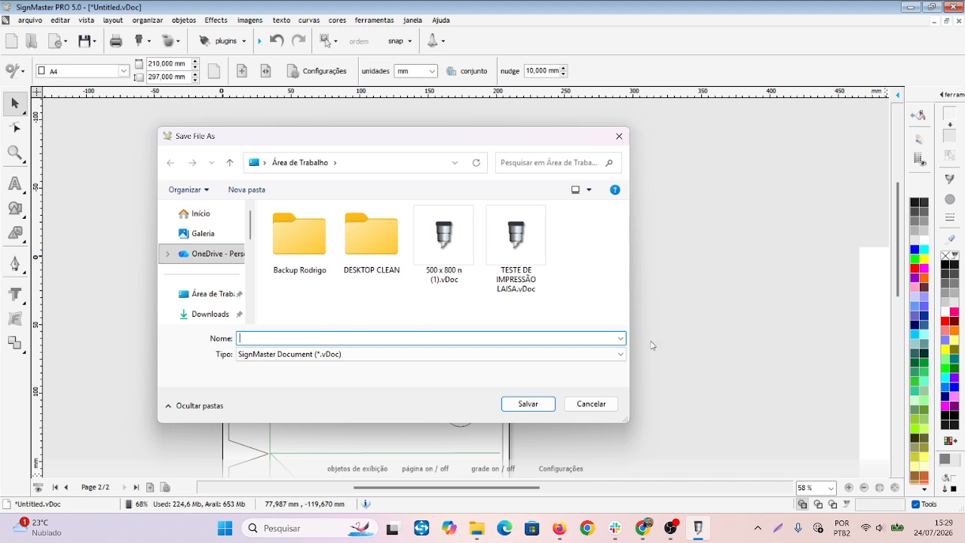
click(591, 403)
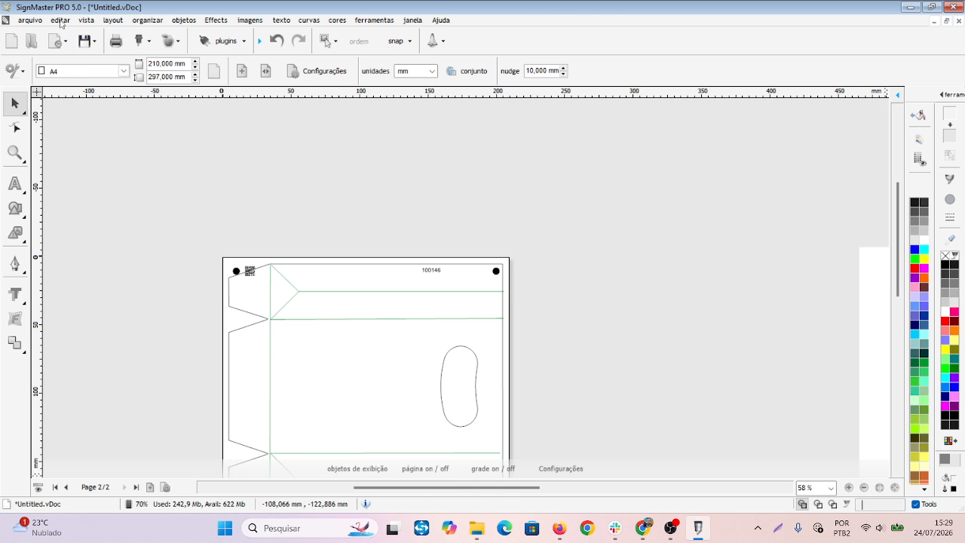
click(43, 21)
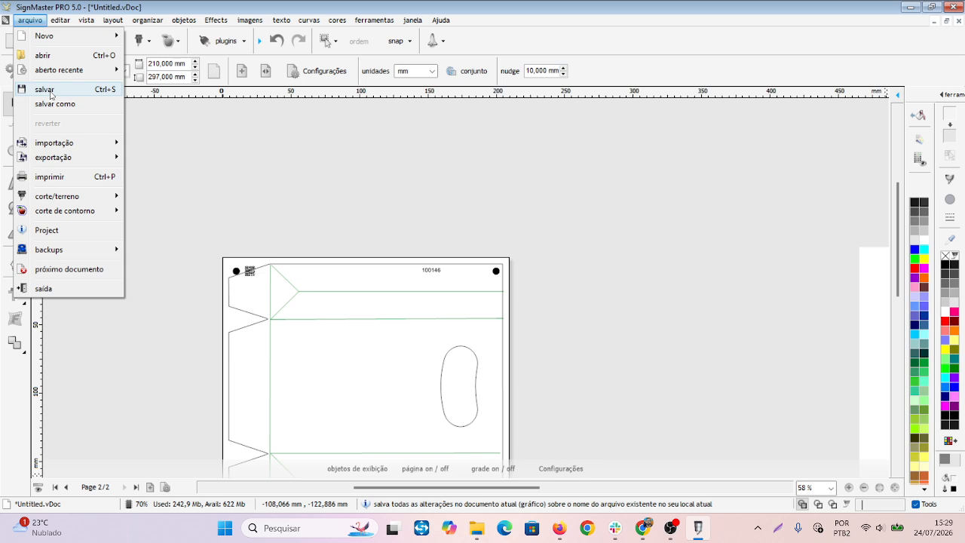
click(73, 91)
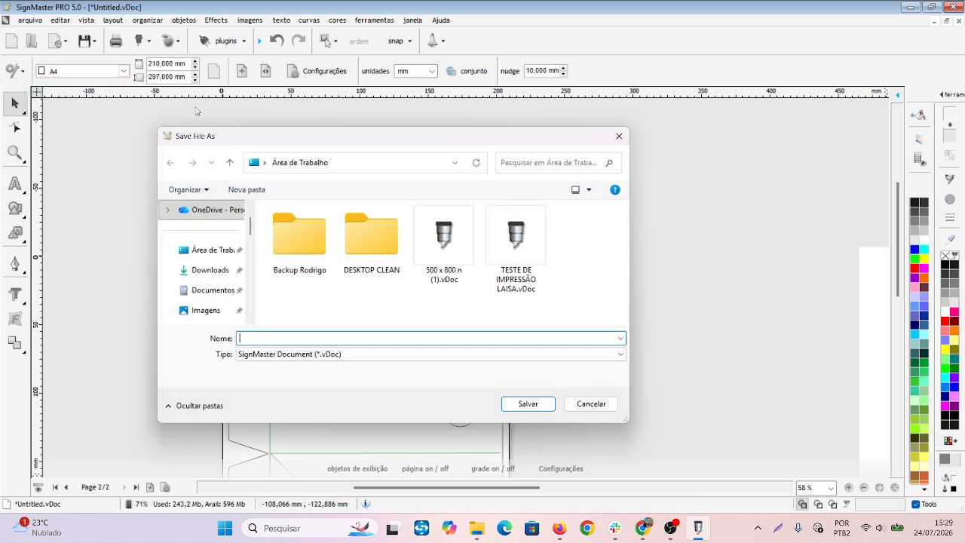
click(595, 401)
click(30, 20)
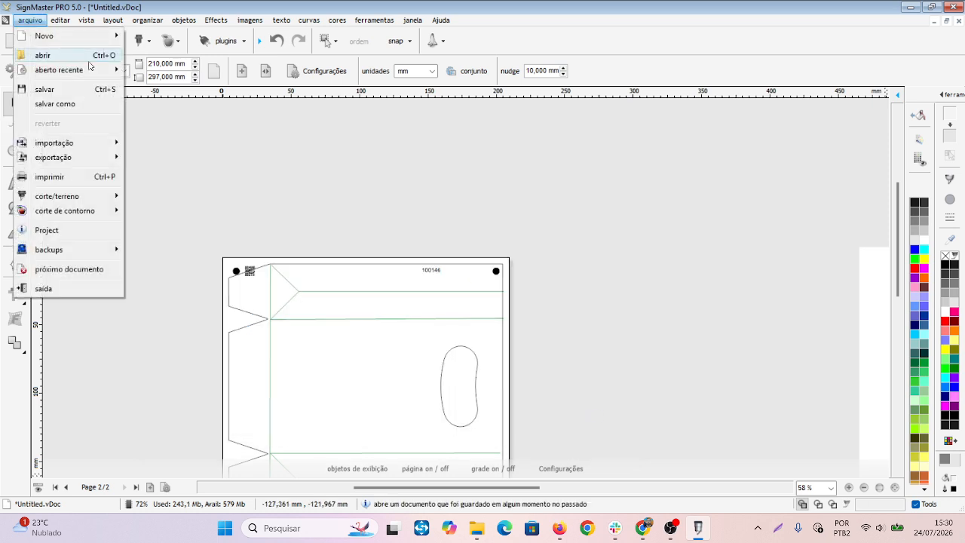
click(74, 104)
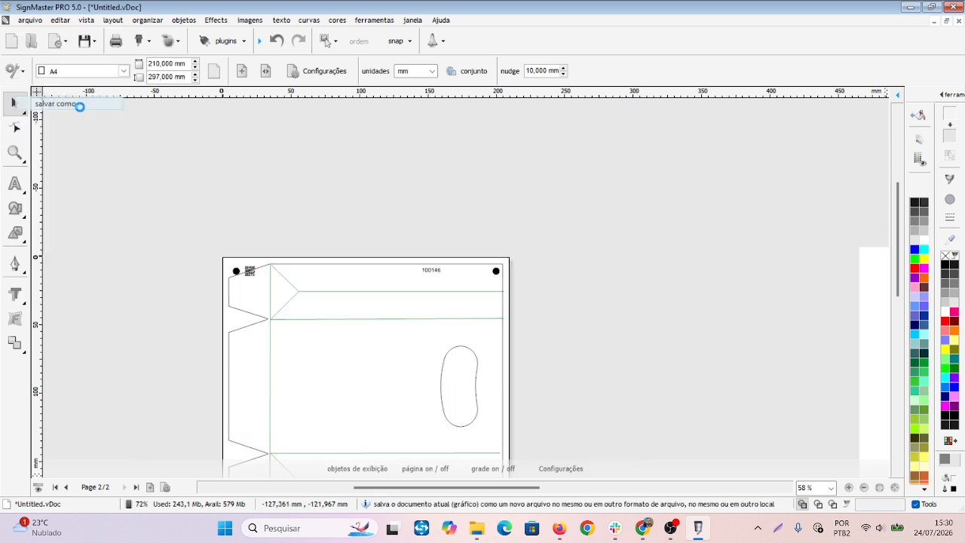
click(592, 402)
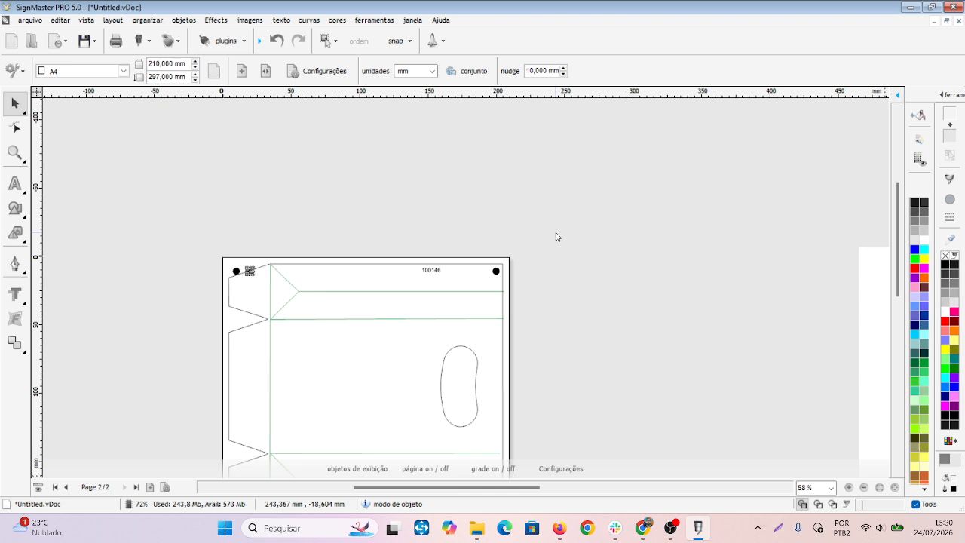
Step: Reopen the contour cut wizard's print options and set the left and top page mark margins to 8 mm
scroll(586, 338, down, 2)
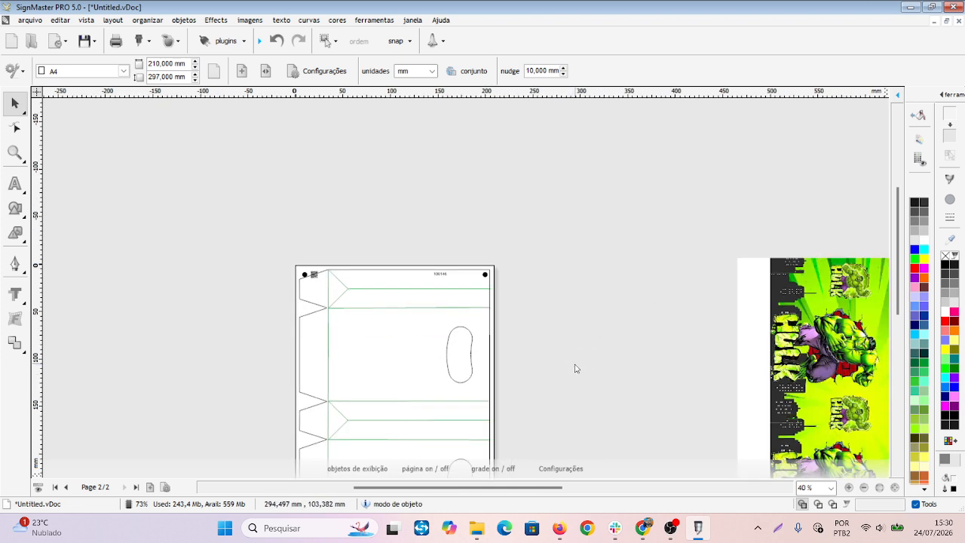
scroll(481, 401, down, 2)
scroll(469, 416, up, 1)
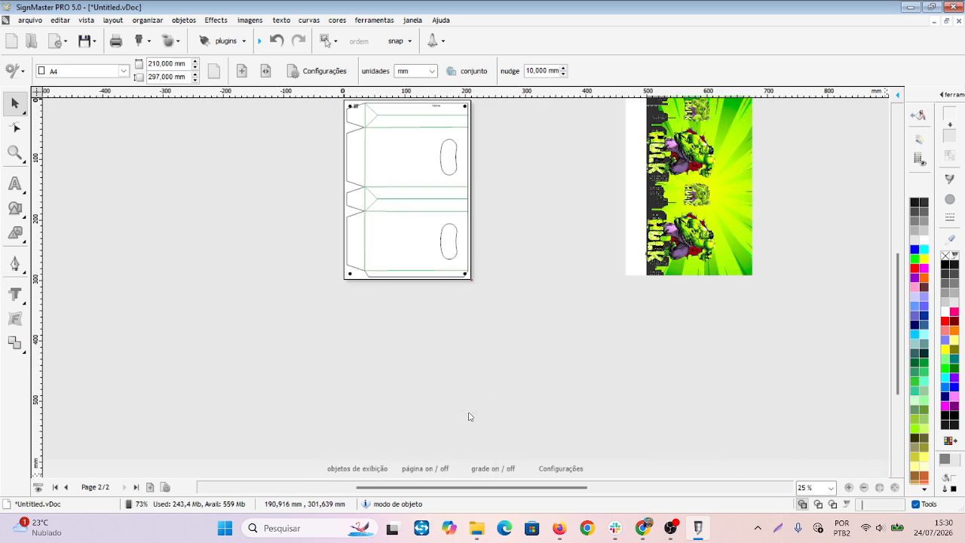
scroll(423, 254, up, 1)
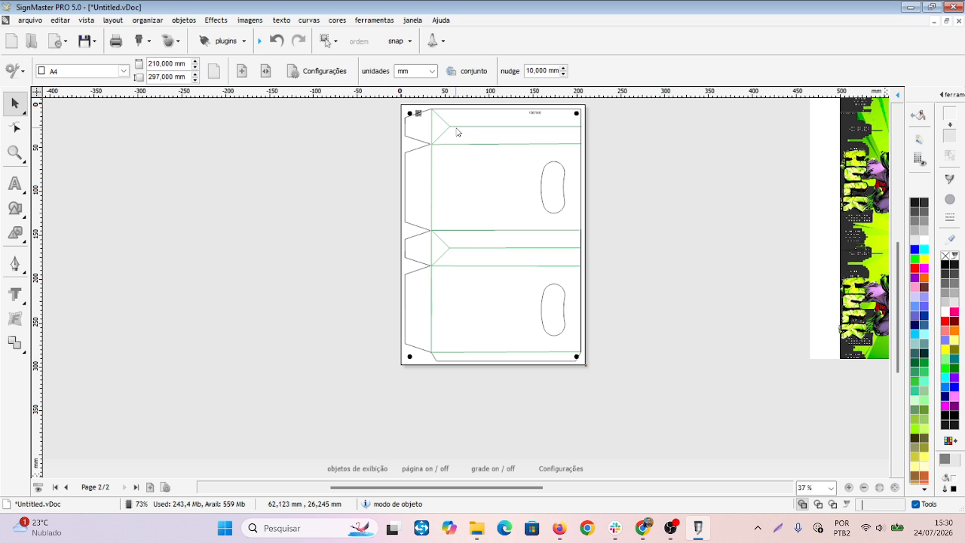
scroll(456, 132, up, 1)
scroll(459, 179, up, 1)
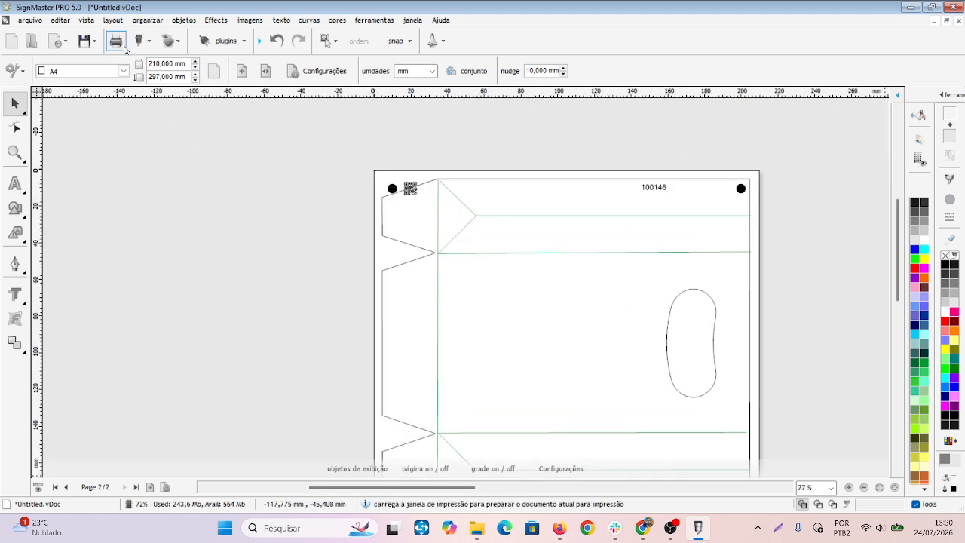
click(149, 41)
mouse_move(168, 41)
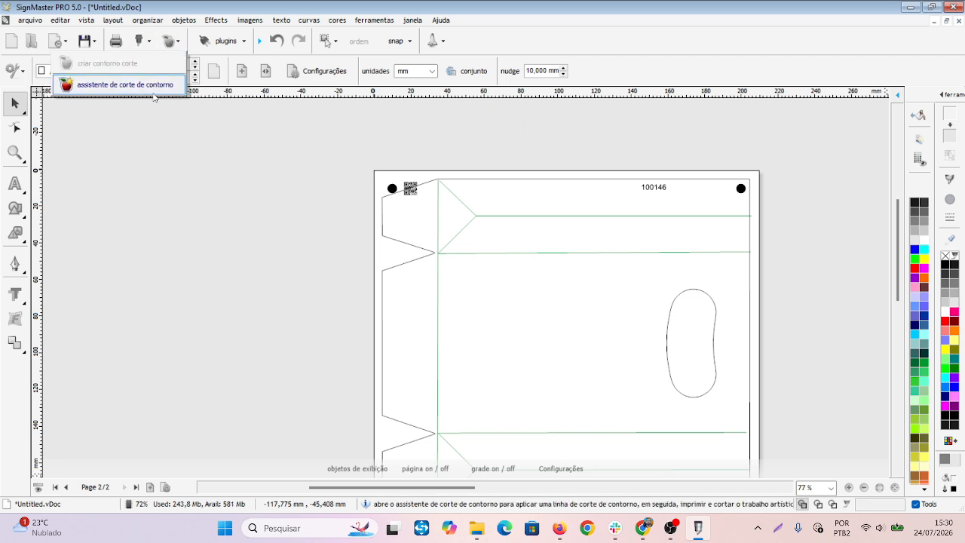
click(129, 85)
click(256, 74)
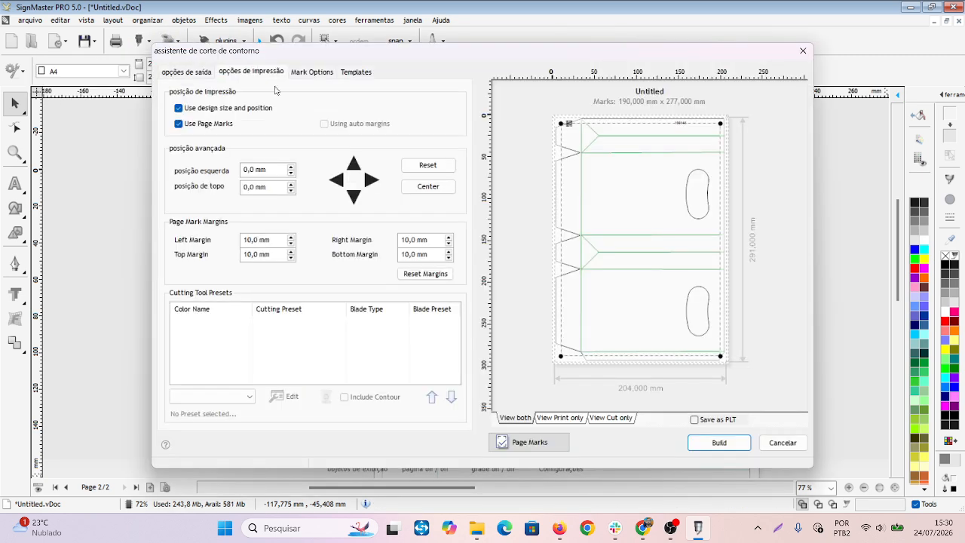
click(245, 240)
double_click(250, 239)
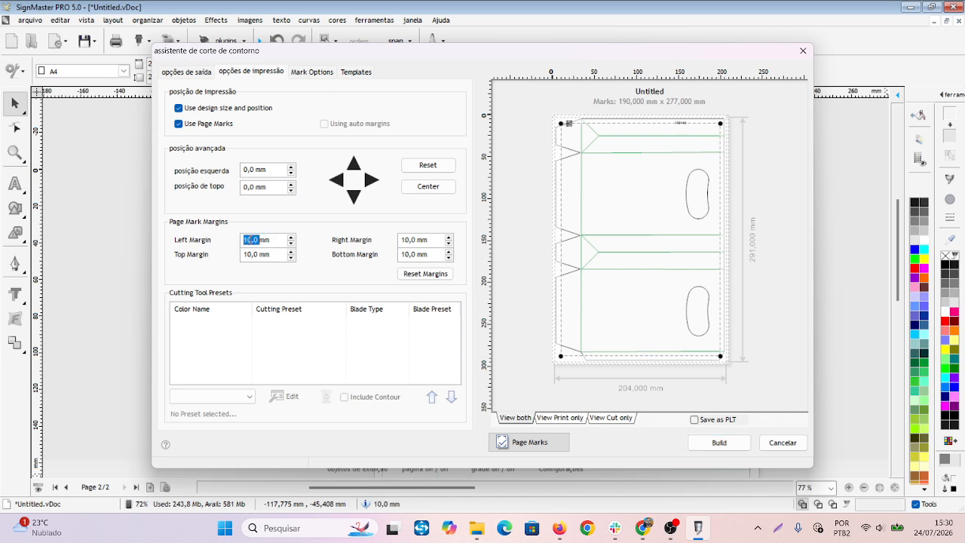
text(8)
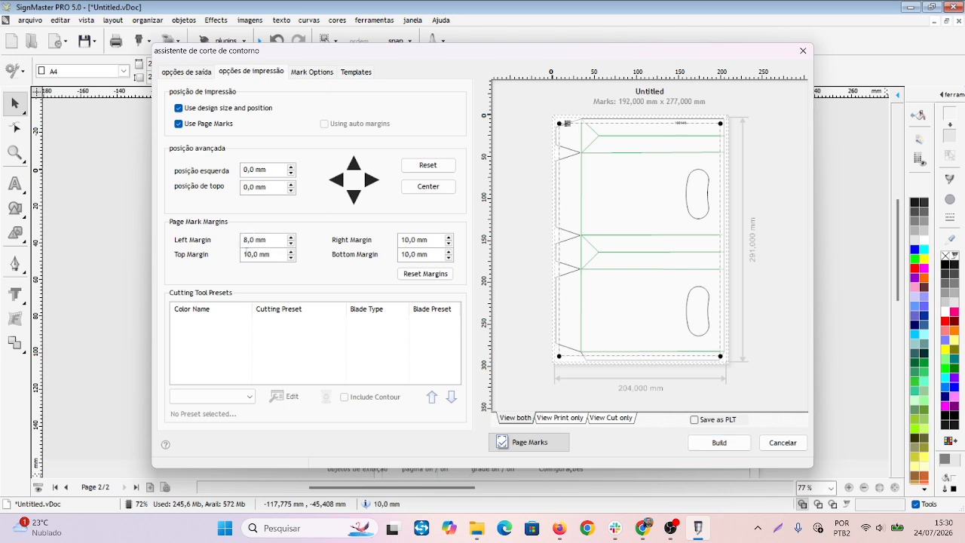
text(8)
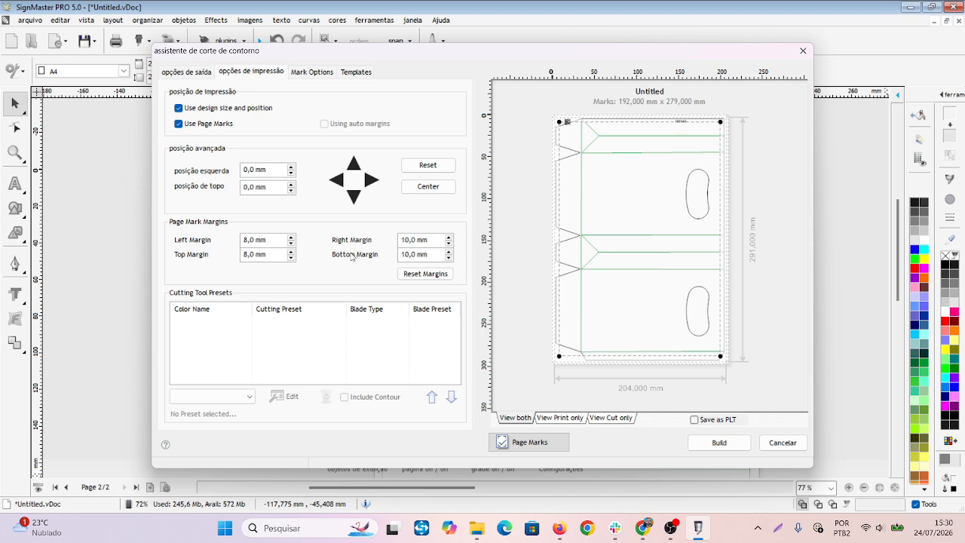
Step: Set the right and bottom page mark margins to 8 mm and close the contour cut wizard
double_click(408, 240)
text(8)
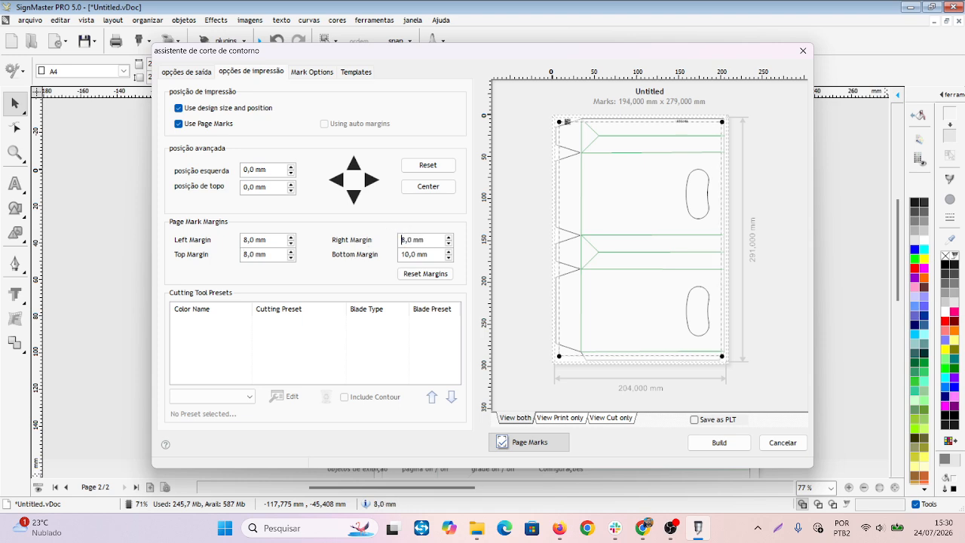
click(417, 255)
text(8)
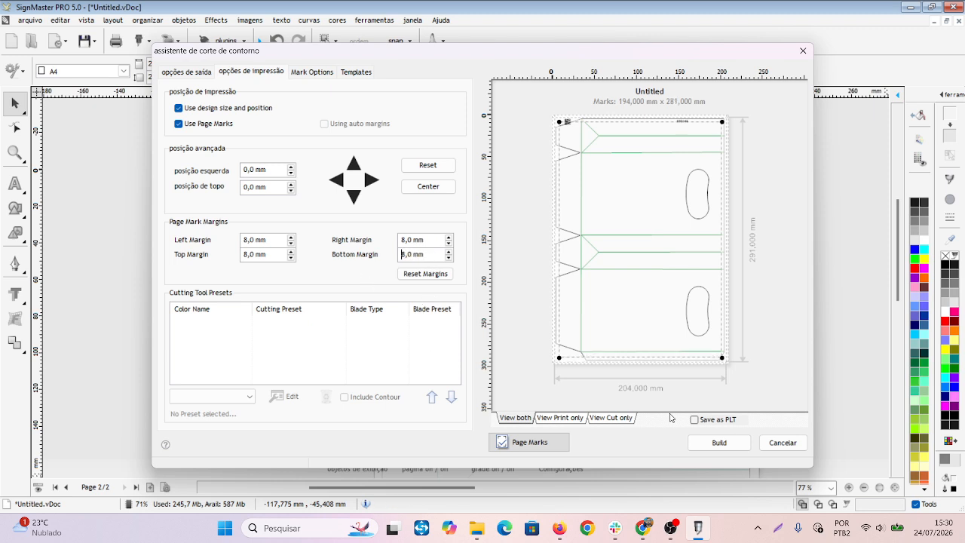
click(782, 443)
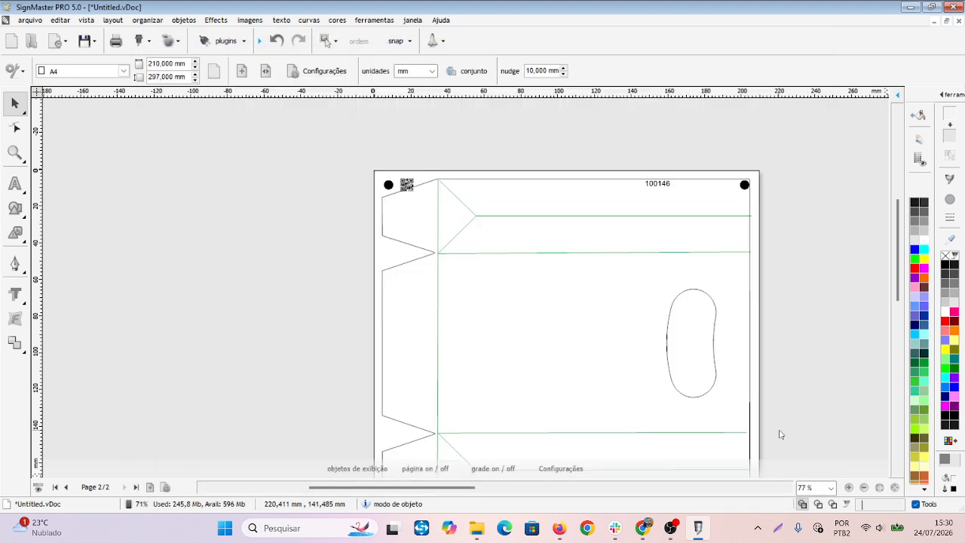
Step: Select the grouped bag template and scale it down proportionally to a height of 277.39 mm
scroll(718, 375, down, 2)
scroll(719, 375, down, 1)
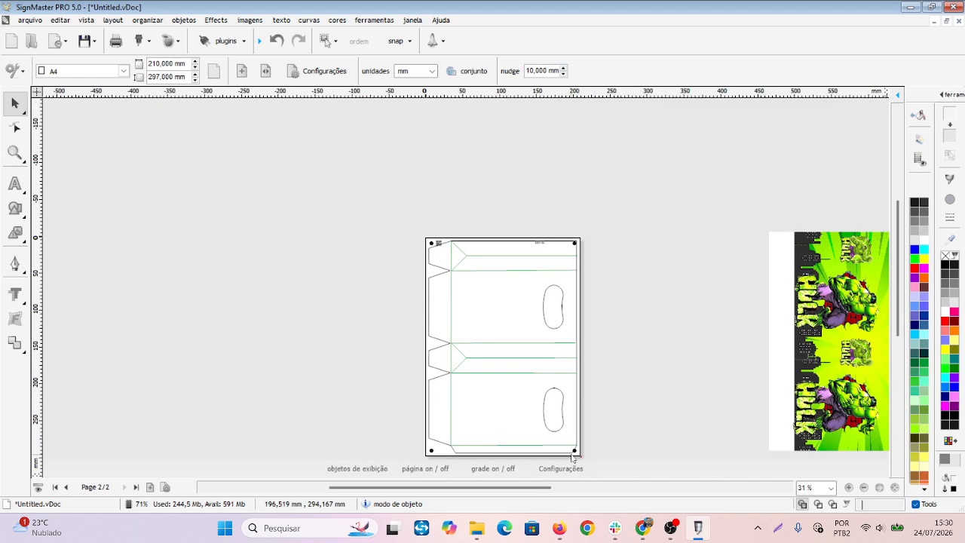
scroll(574, 434, up, 3)
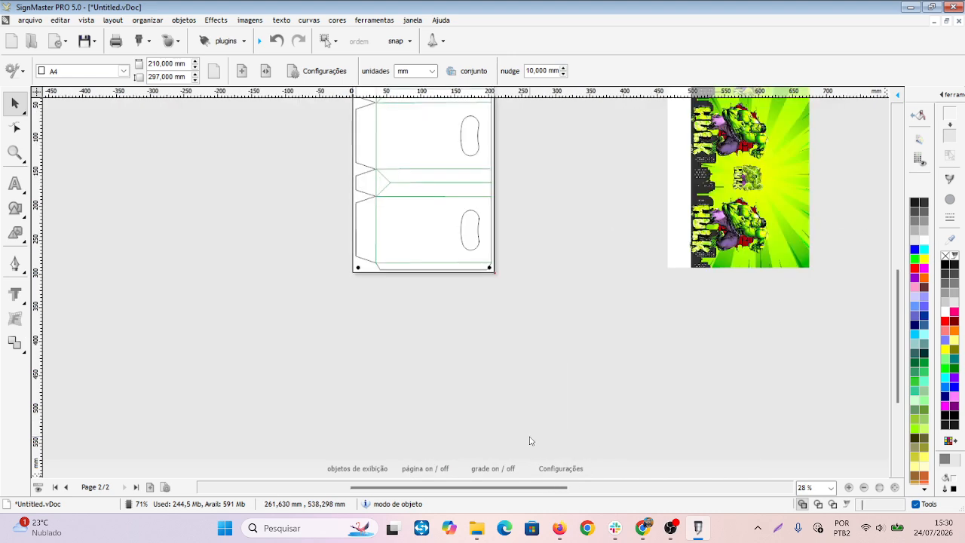
scroll(379, 183, up, 1)
scroll(473, 291, down, 2)
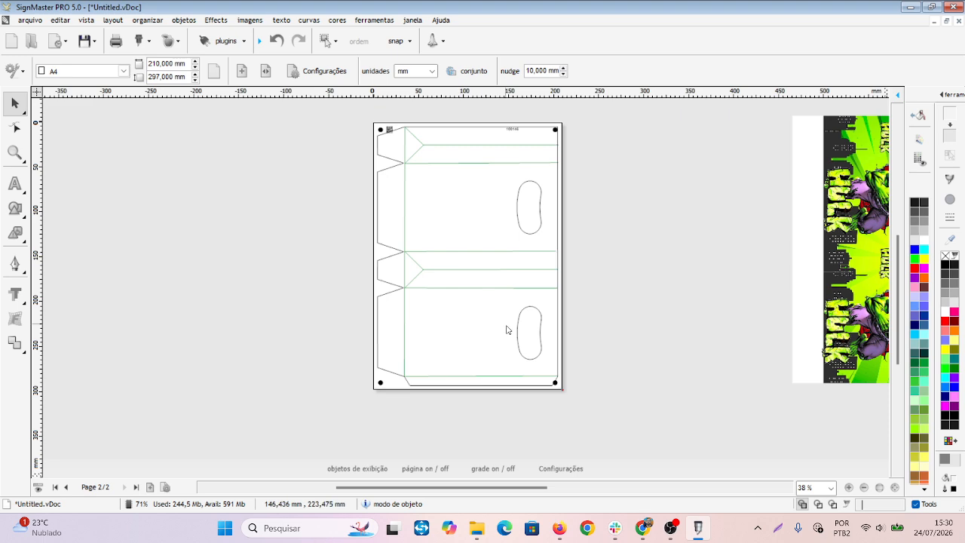
click(525, 380)
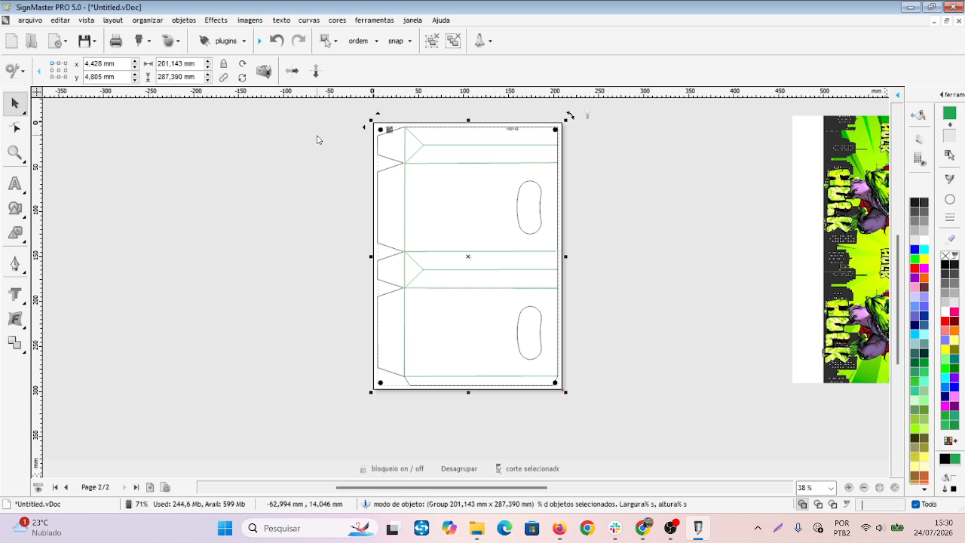
click(207, 81)
click(208, 81)
click(207, 80)
click(207, 80)
click(207, 81)
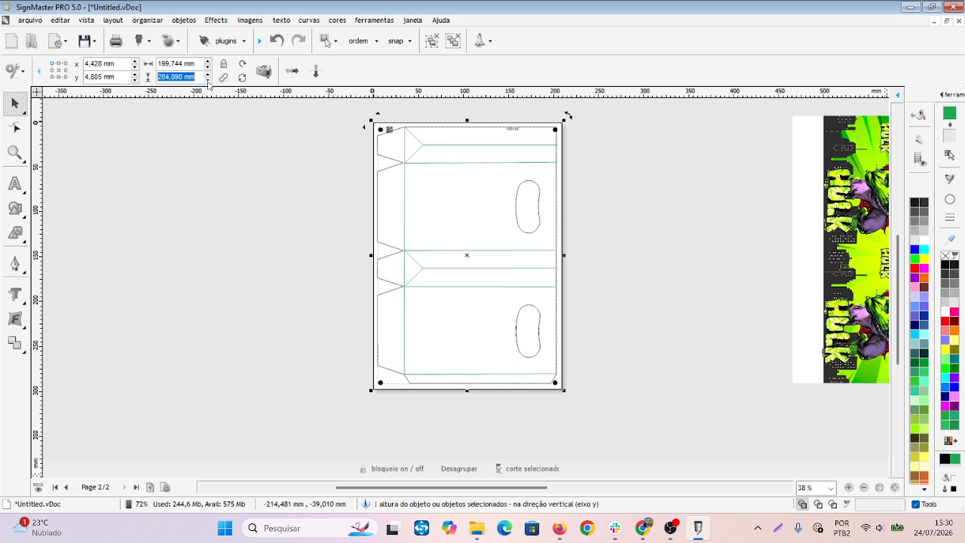
click(207, 81)
click(208, 81)
click(207, 80)
click(207, 80)
click(207, 81)
click(208, 81)
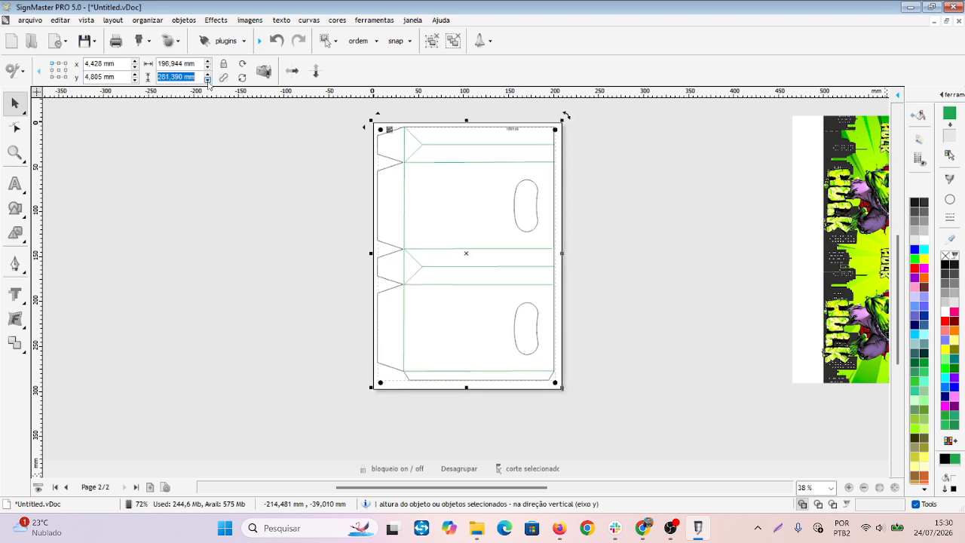
click(207, 81)
click(208, 81)
click(208, 81)
click(208, 81)
click(207, 81)
click(208, 80)
click(208, 80)
click(207, 81)
click(207, 81)
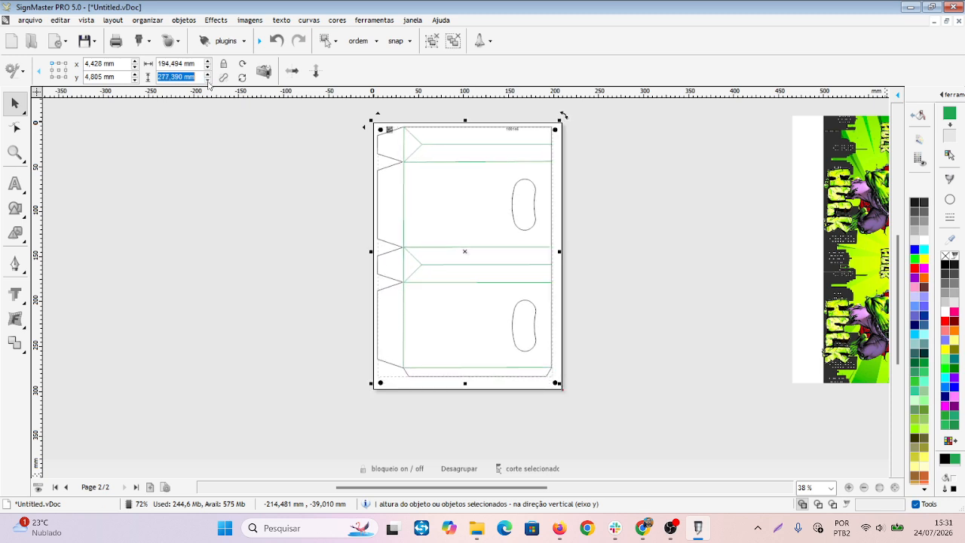
Step: Scale the grouped bag template down proportionally to a height of 272.89 mm
click(207, 80)
click(208, 81)
click(207, 80)
click(207, 81)
click(207, 81)
click(207, 80)
click(207, 81)
click(208, 81)
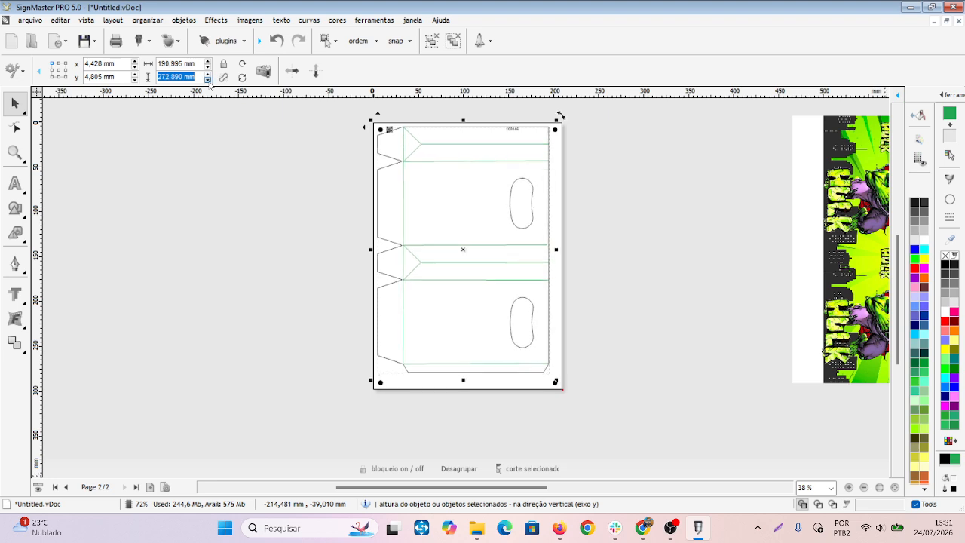
click(466, 214)
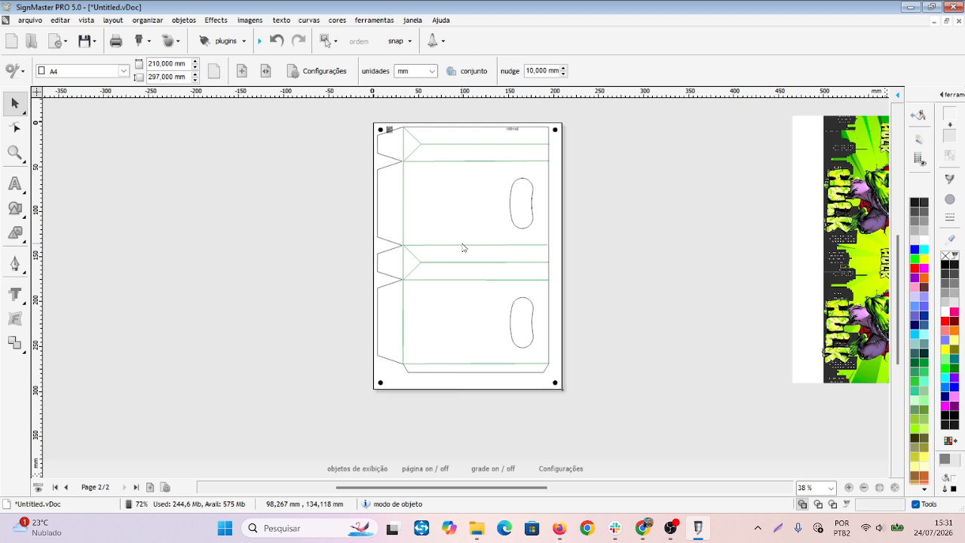
Step: Center the grouped bag template horizontally and vertically on the A4 page
click(398, 262)
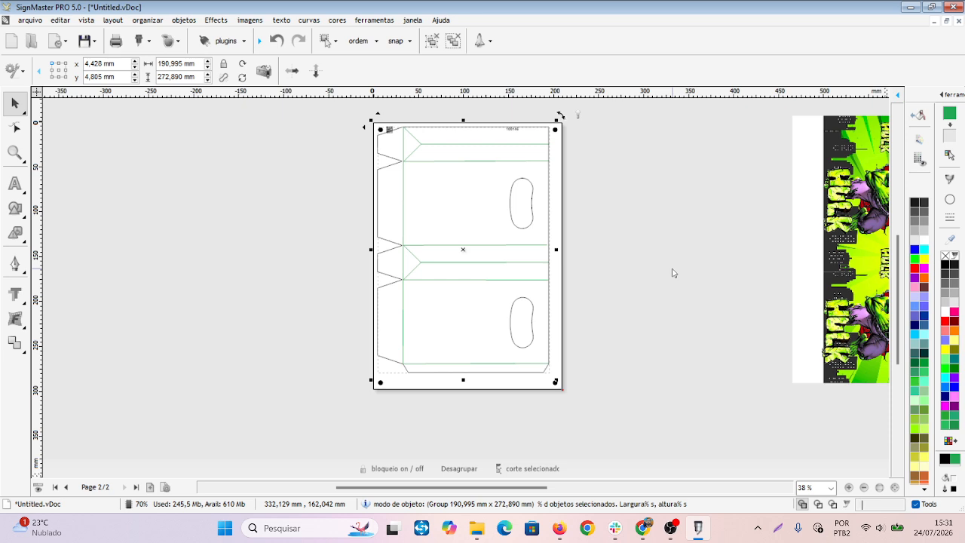
key(e)
key(c)
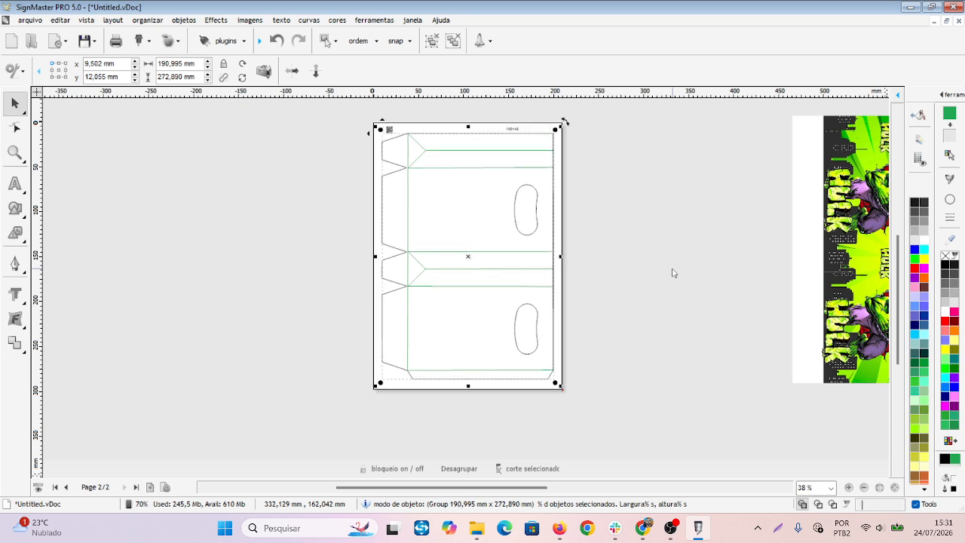
click(673, 327)
Step: Draw a black circle about 12.3 mm in diameter above the page, near its upper-right corner
scroll(552, 205, up, 2)
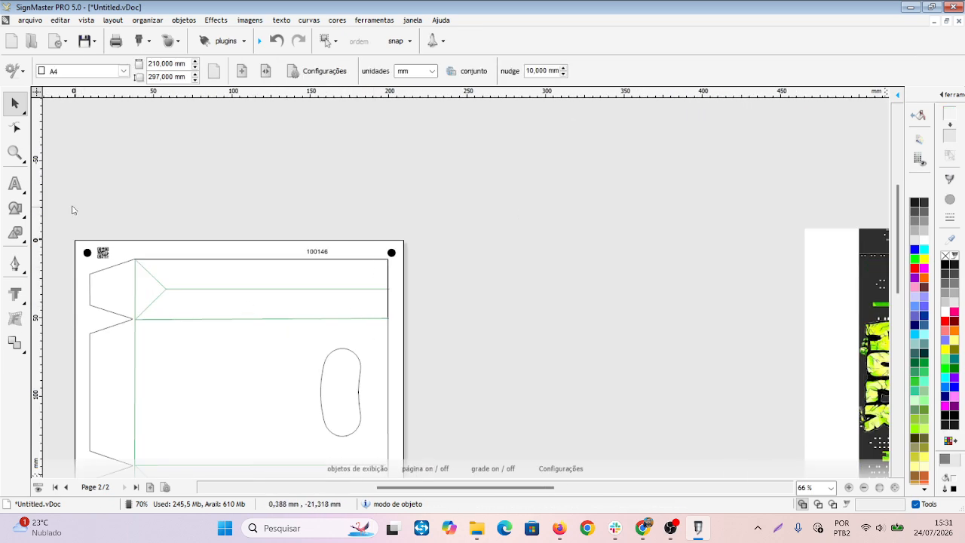
scroll(38, 179, up, 2)
scroll(453, 324, down, 8)
scroll(567, 330, up, 3)
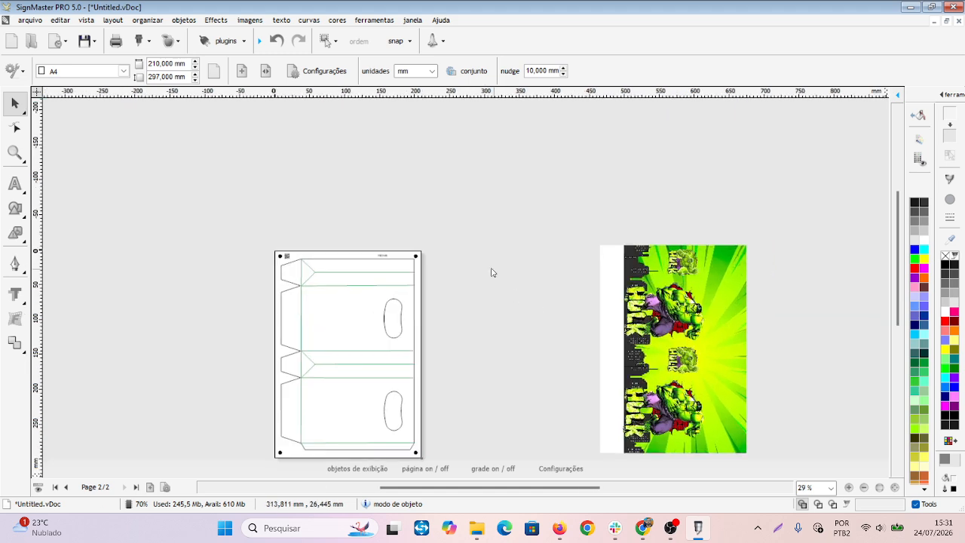
scroll(306, 253, up, 3)
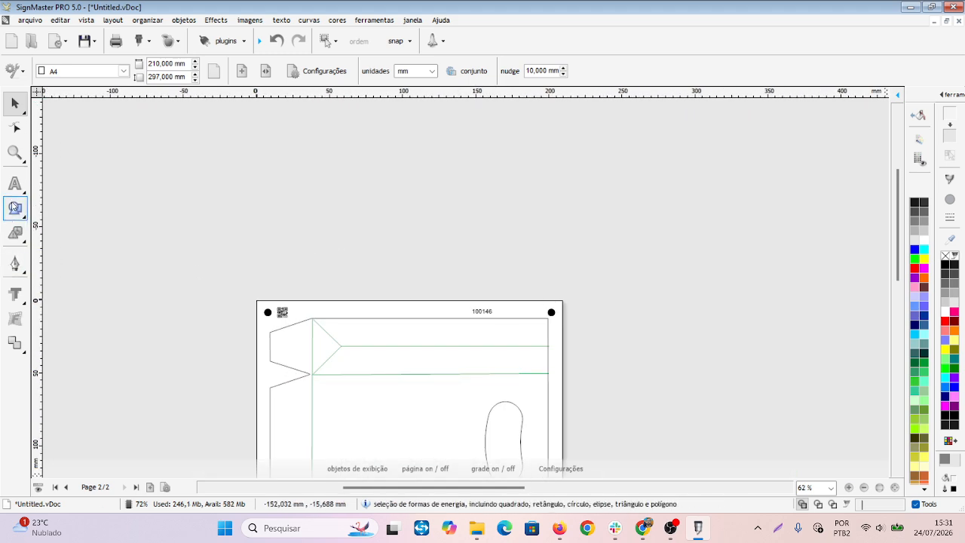
click(17, 212)
click(83, 213)
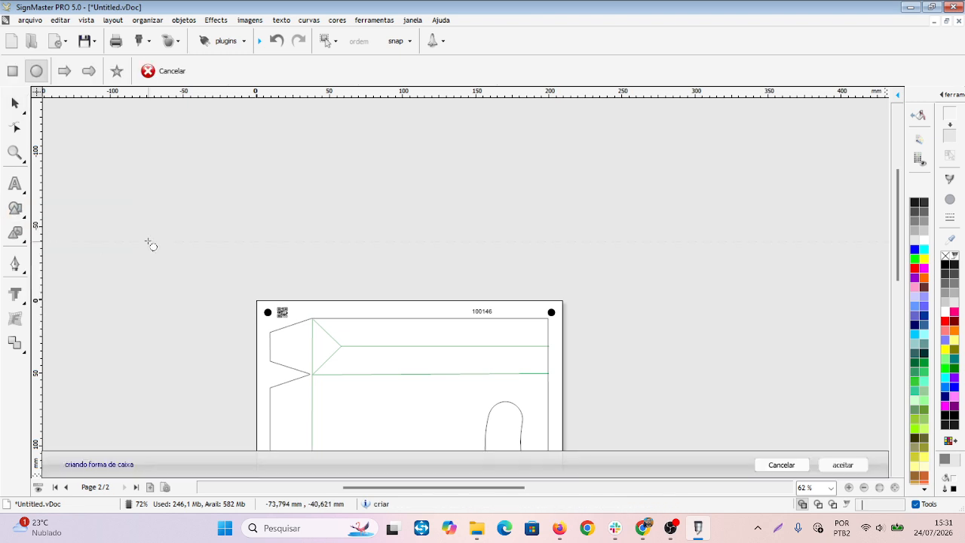
click(502, 241)
click(15, 103)
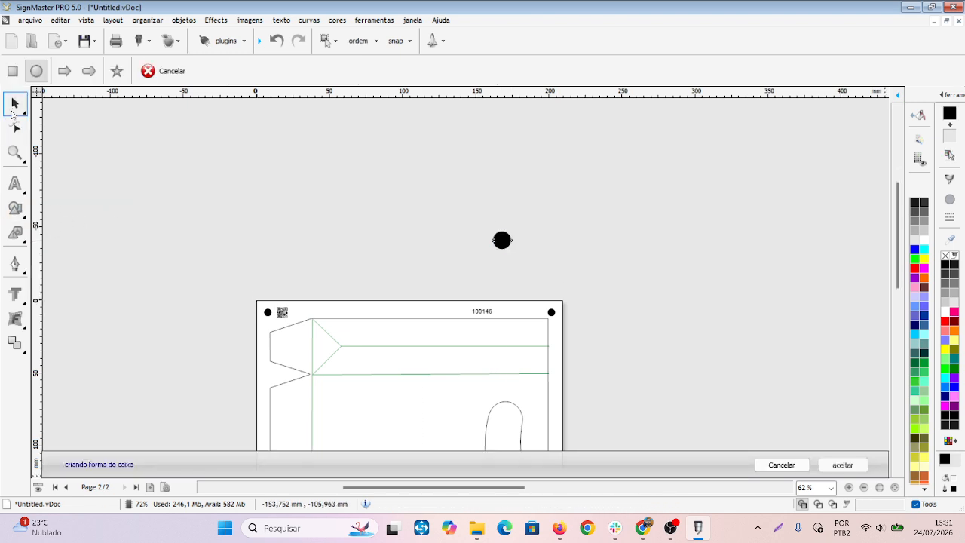
click(422, 274)
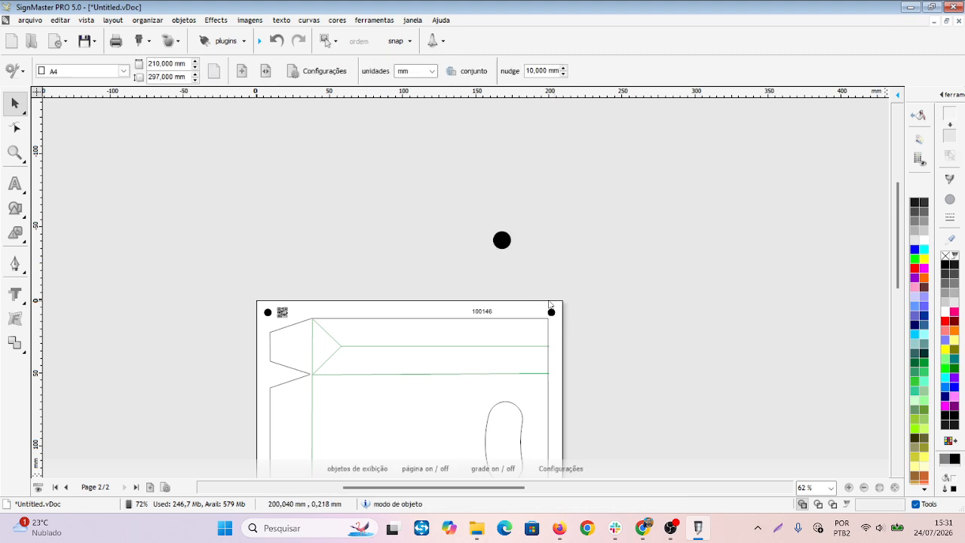
Step: Resize the circle above the page to 6 mm in diameter and fill it with red
scroll(550, 309, up, 4)
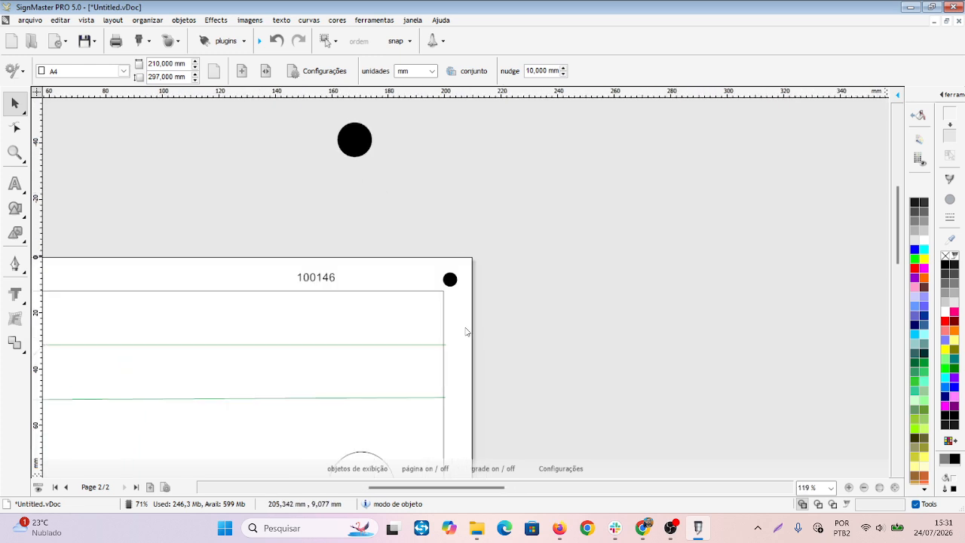
click(354, 140)
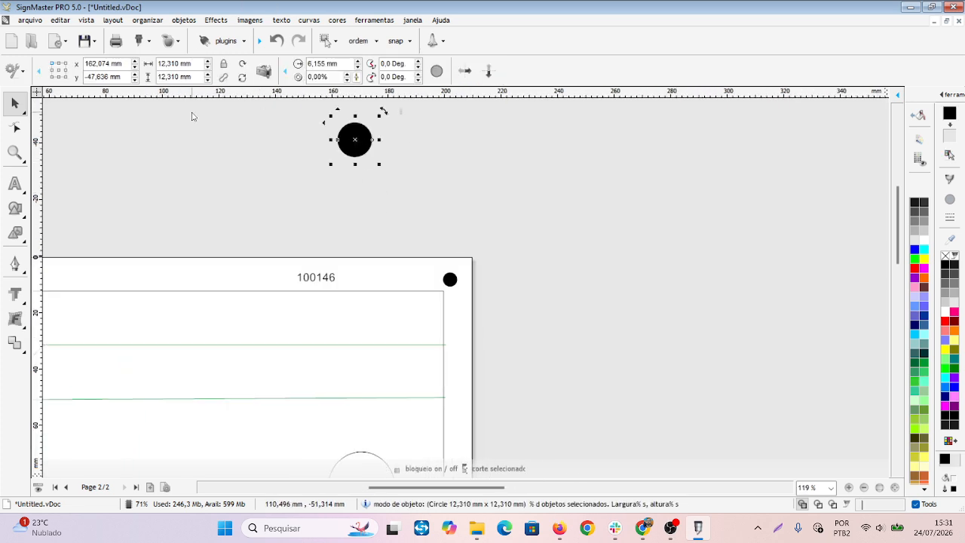
click(397, 220)
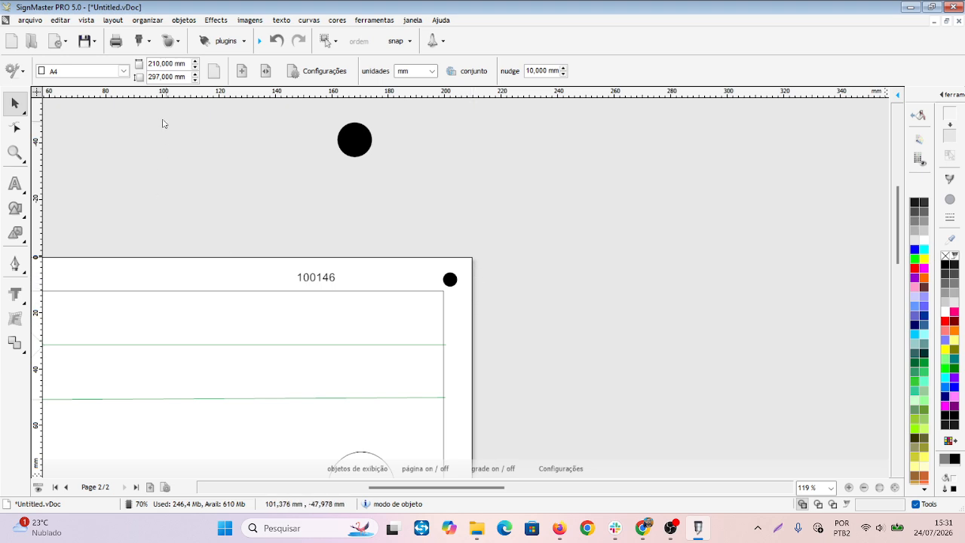
click(357, 139)
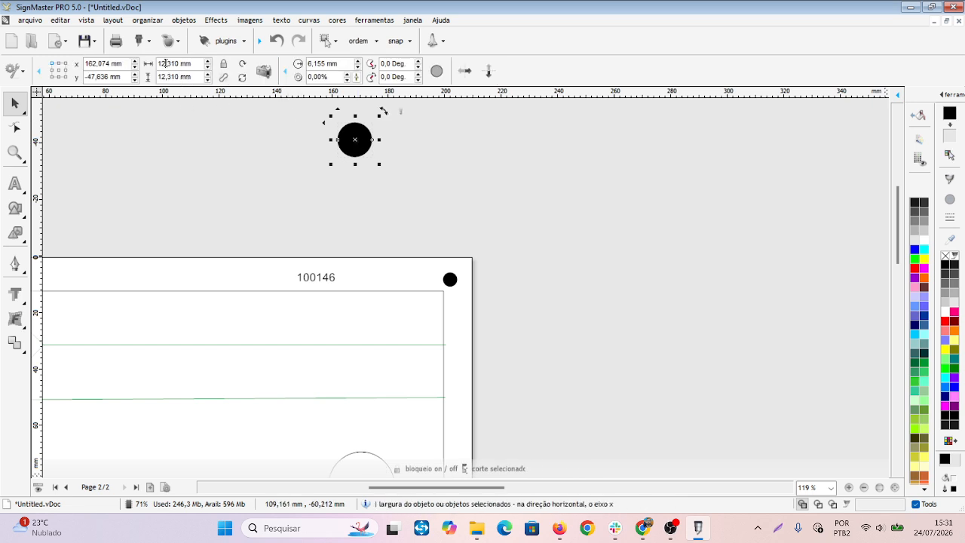
double_click(164, 63)
text(6)
key(Return)
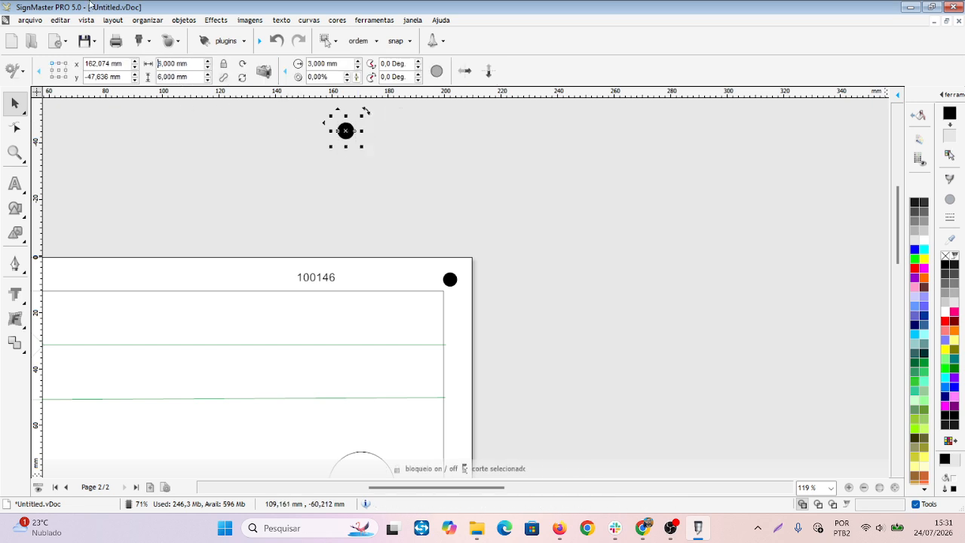
click(946, 321)
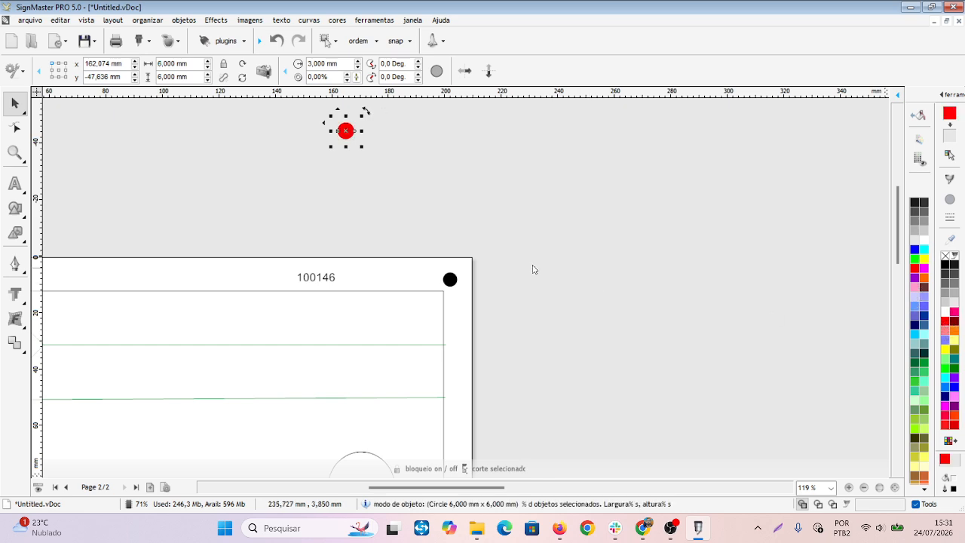
Step: Use the red circle to check the gap between the page's top edge and upper-right registration mark, and move it off the page
drag(346, 131, 461, 218)
click(456, 317)
scroll(453, 301, up, 3)
scroll(450, 294, up, 3)
click(601, 244)
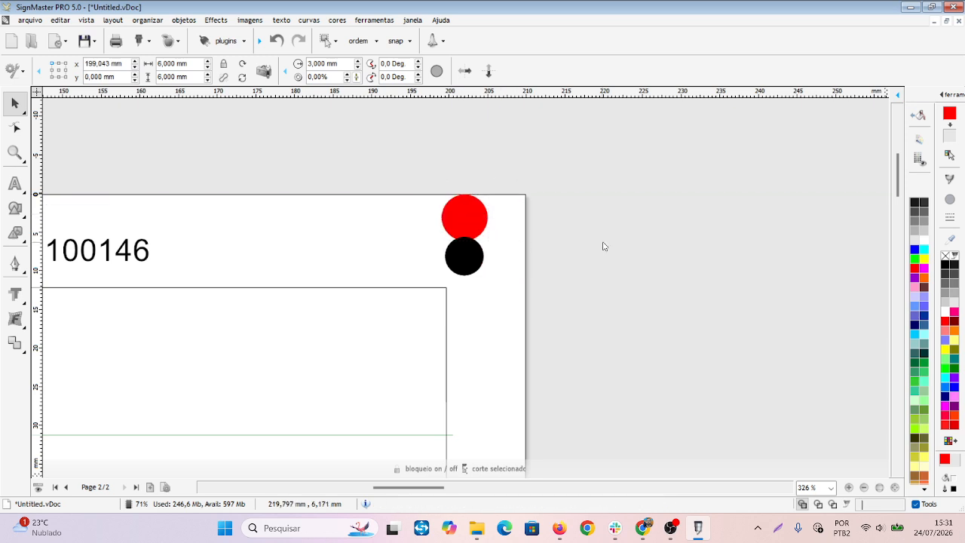
scroll(536, 226, down, 1)
scroll(536, 230, down, 3)
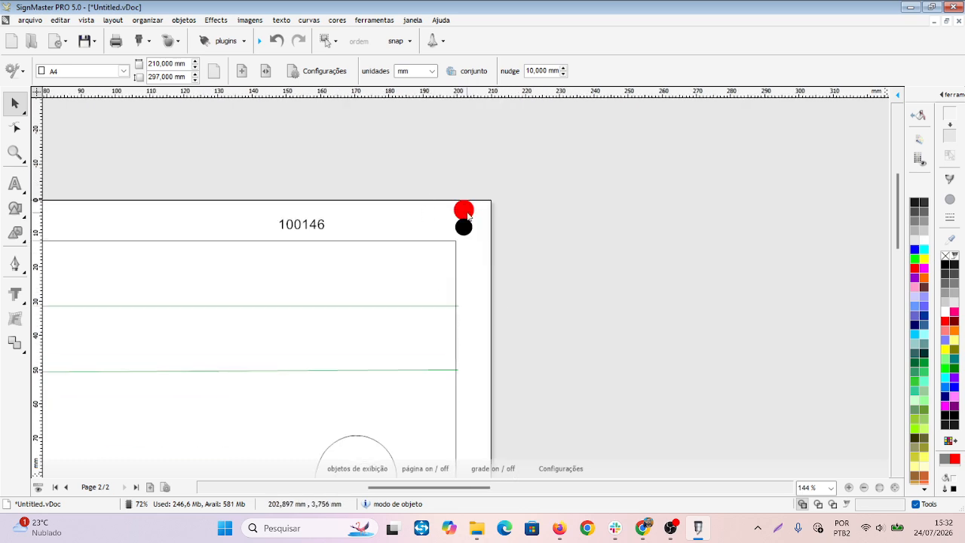
drag(468, 216, 579, 241)
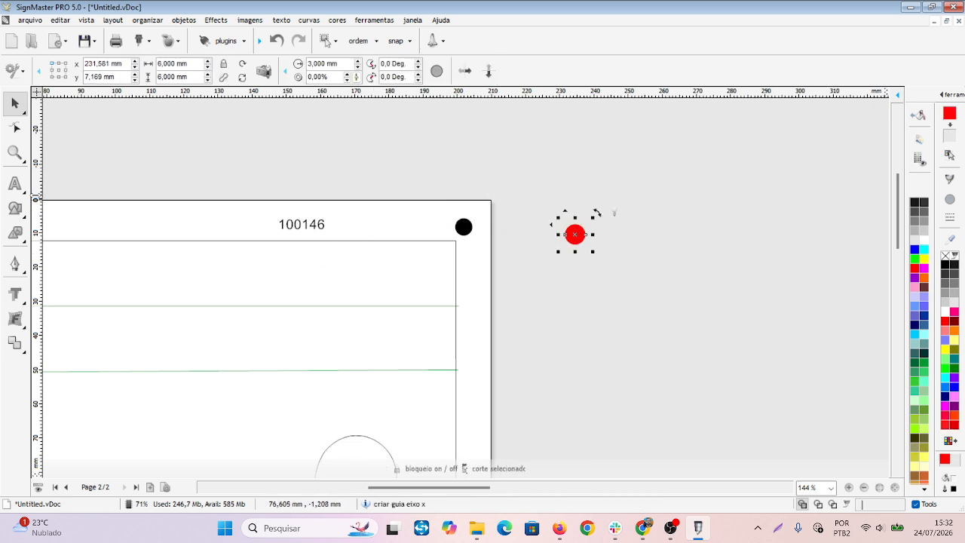
Step: Place a vertical guide at 208.044 mm near the page's right edge and delete it
drag(37, 200, 485, 218)
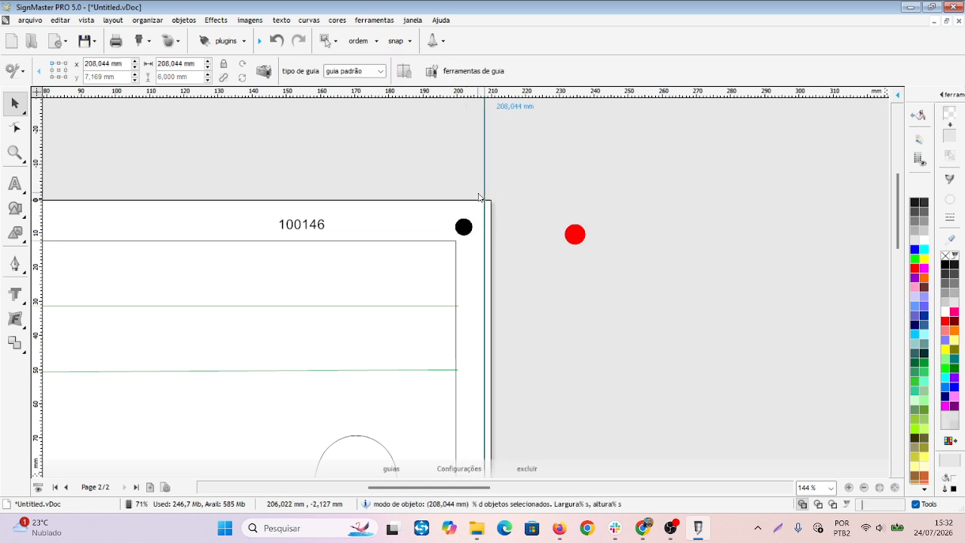
key(Delete)
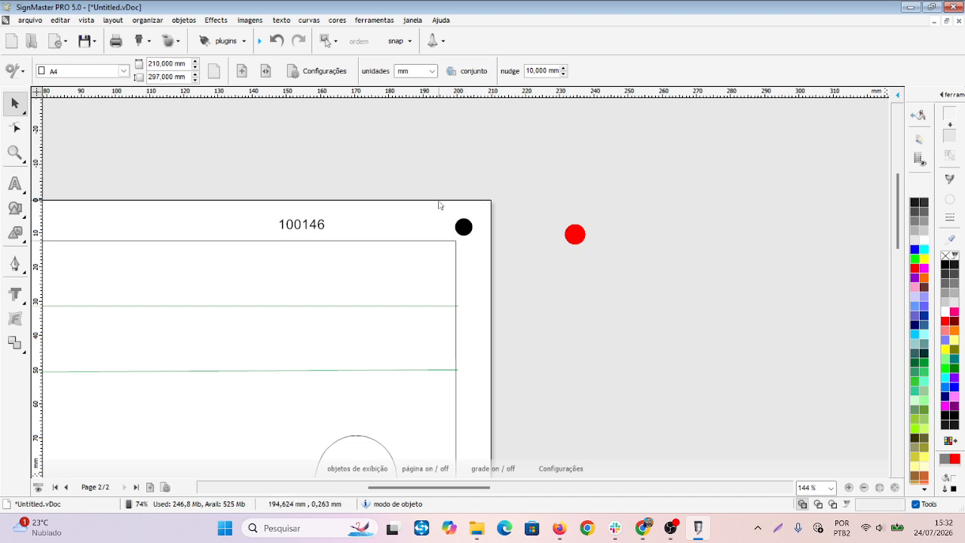
Step: Examine the clearance between the bag template's cut lines and the registration marks at the page's bottom corners
scroll(462, 282, down, 2)
scroll(477, 284, down, 8)
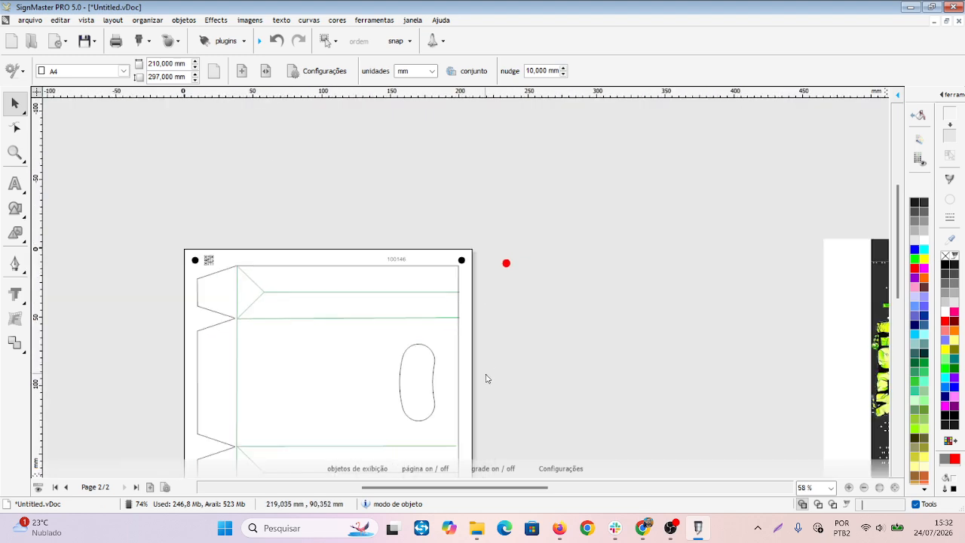
scroll(438, 377, up, 5)
scroll(467, 297, up, 3)
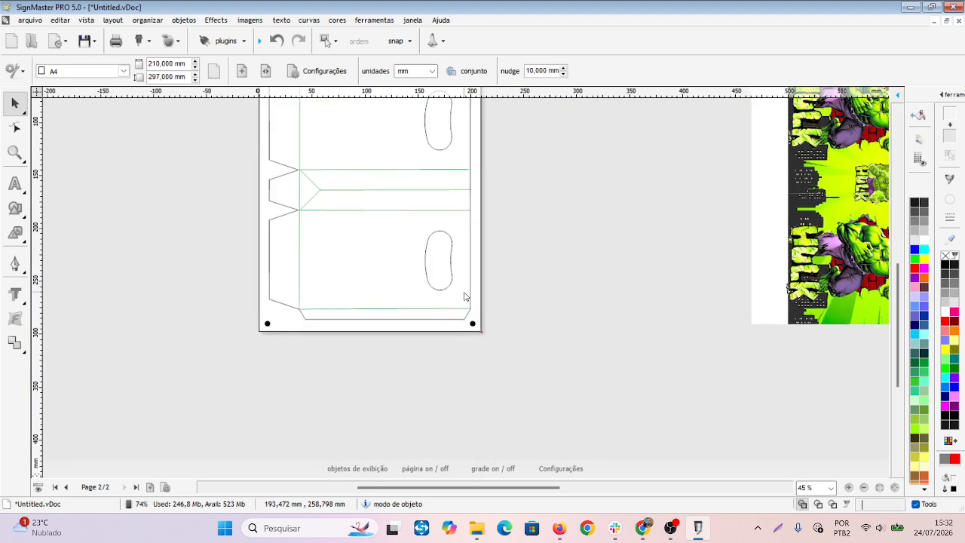
scroll(147, 356, up, 2)
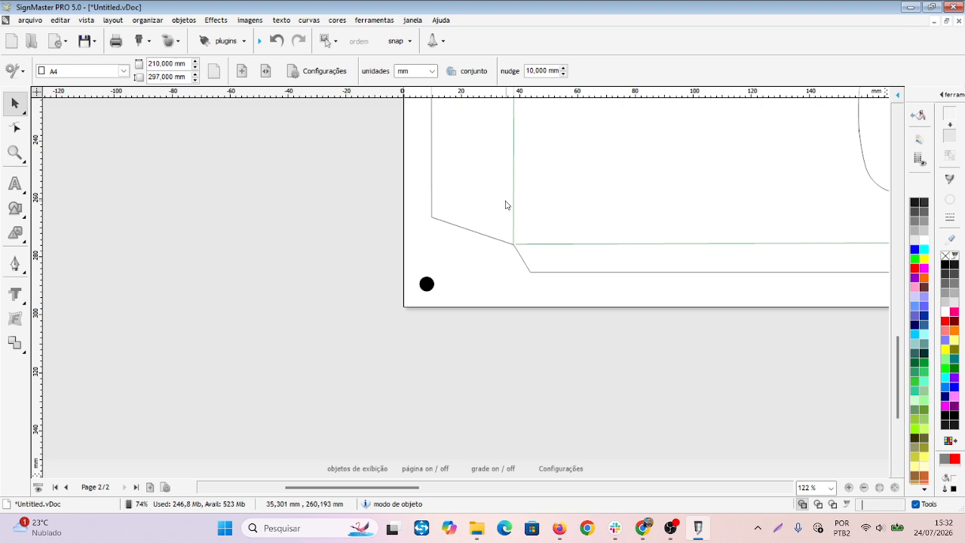
scroll(468, 264, up, 2)
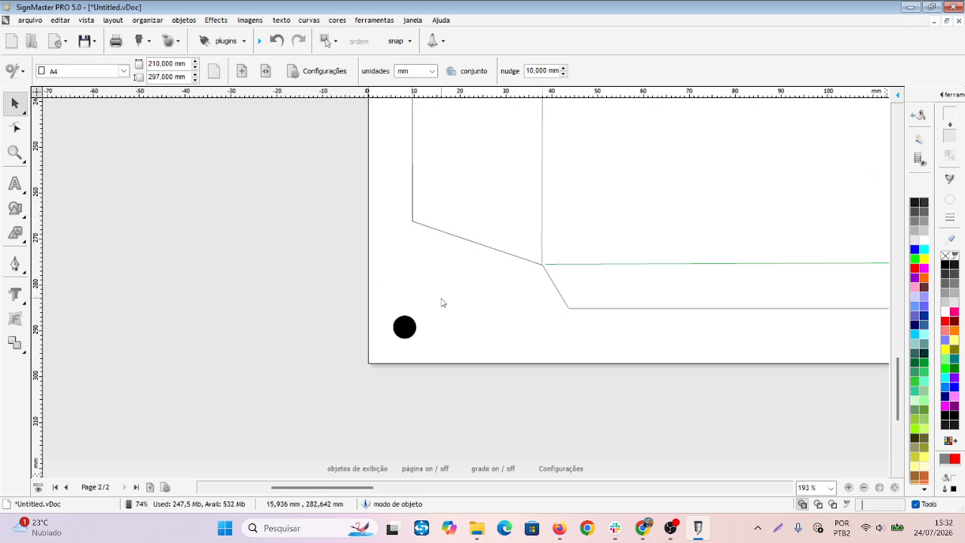
drag(650, 390, 519, 416)
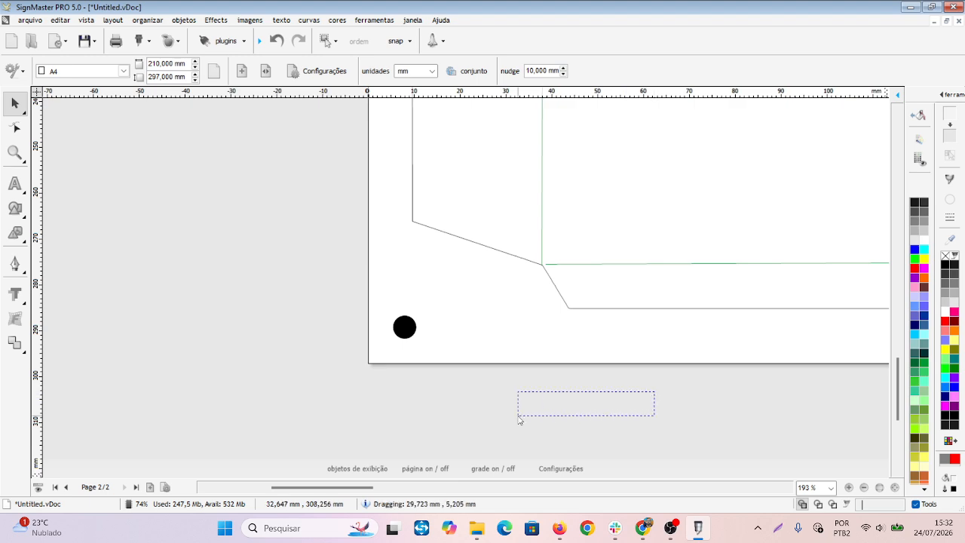
scroll(647, 342, down, 5)
scroll(697, 309, up, 2)
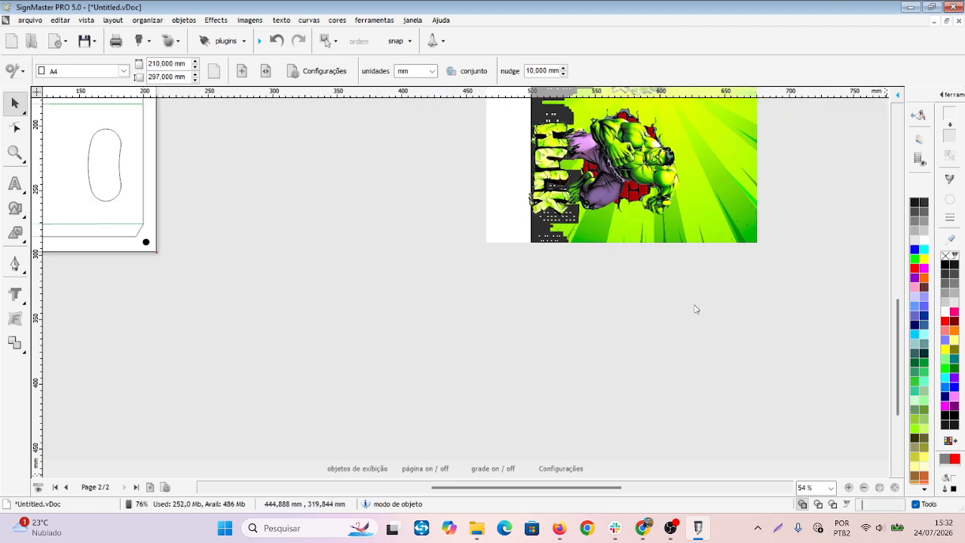
scroll(191, 241, up, 1)
scroll(693, 348, up, 1)
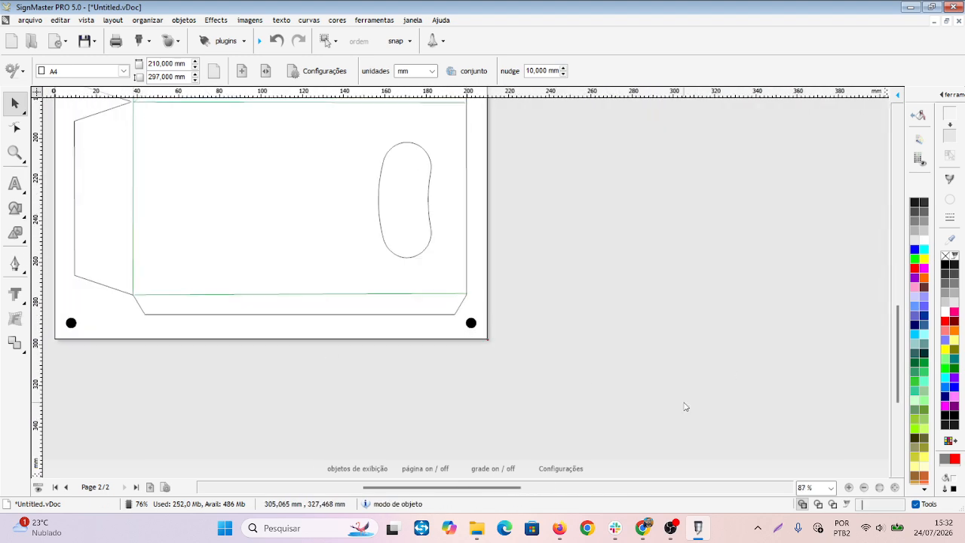
scroll(526, 362, up, 1)
scroll(394, 242, up, 1)
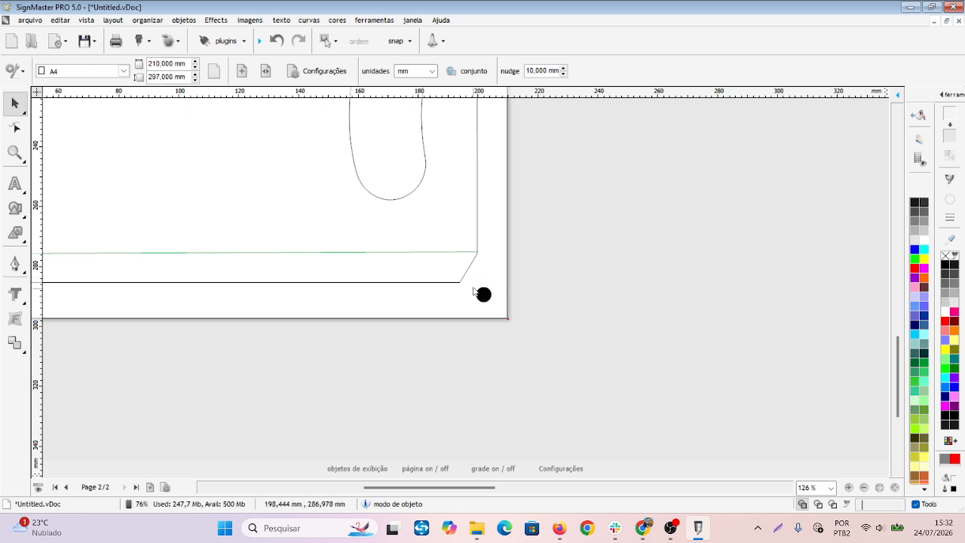
Step: Select the grouped bag template and examine its clearance from the upper-right registration mark and its fit on the page
scroll(467, 295, down, 3)
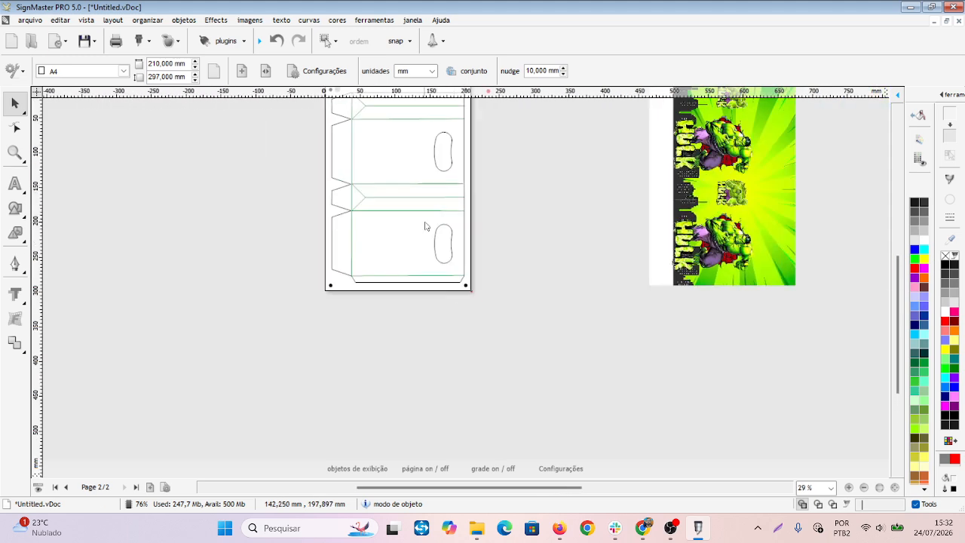
scroll(419, 234, down, 2)
scroll(425, 170, up, 2)
scroll(571, 359, down, 1)
scroll(516, 355, up, 2)
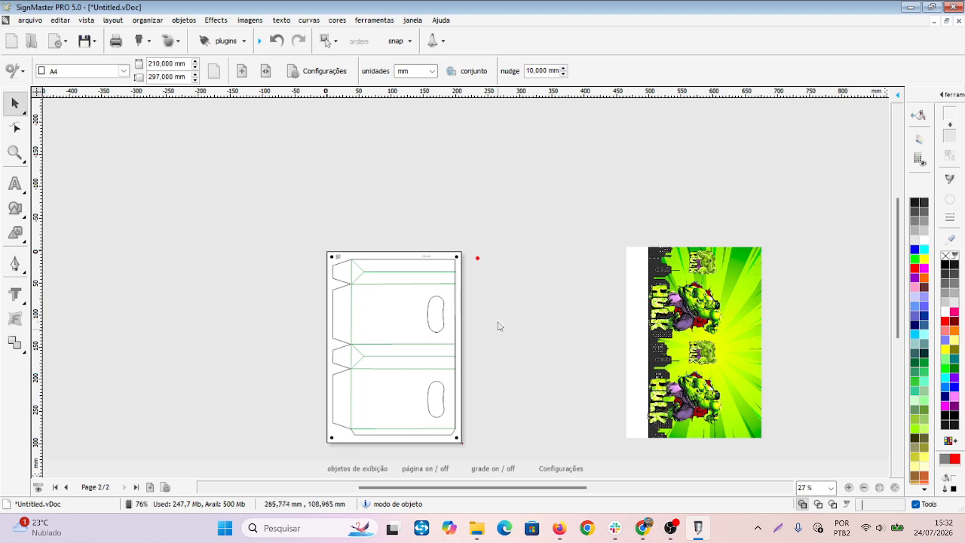
scroll(498, 326, up, 2)
click(345, 197)
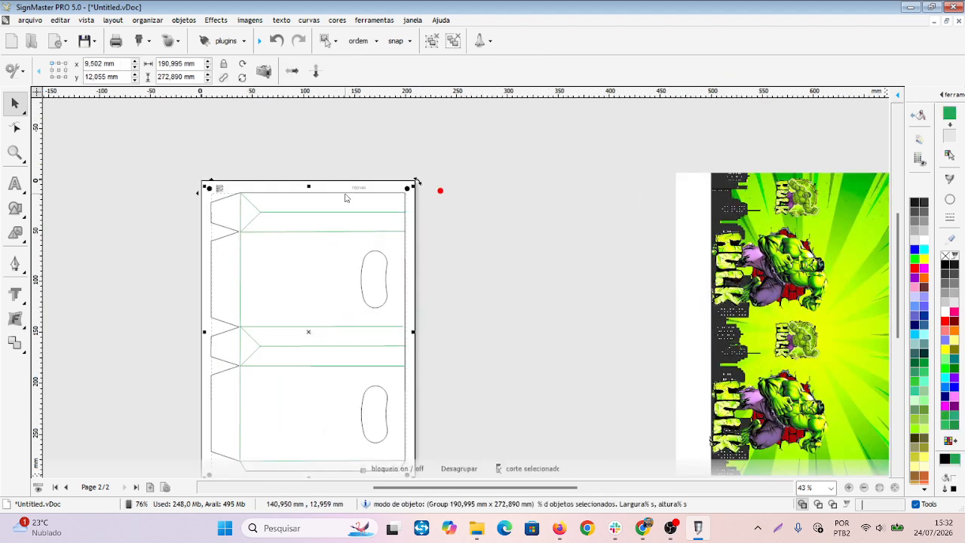
scroll(414, 189, up, 6)
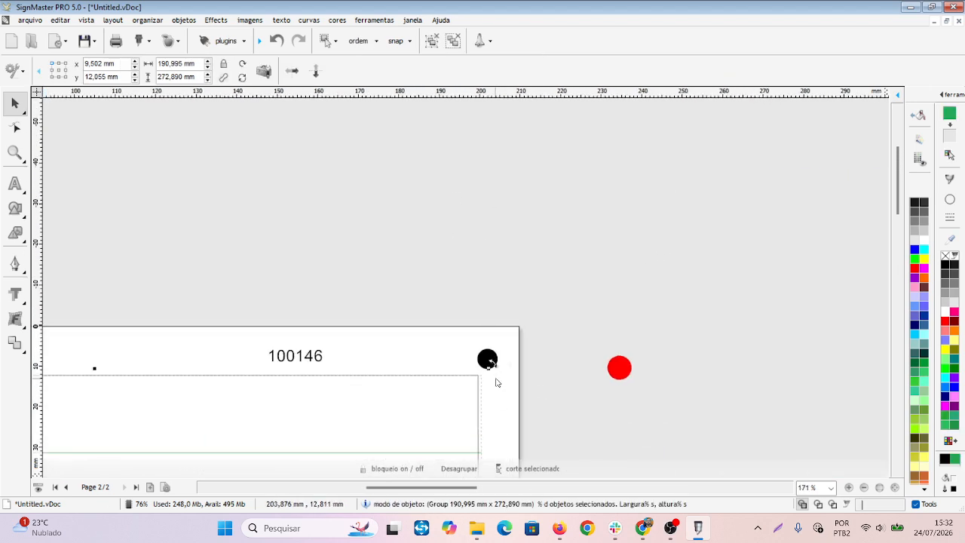
scroll(496, 382, down, 9)
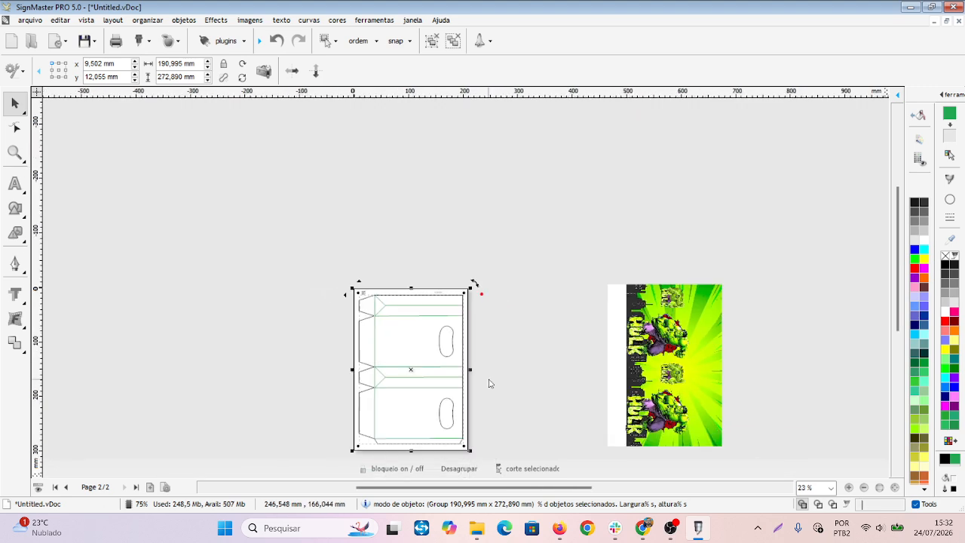
scroll(472, 456, up, 3)
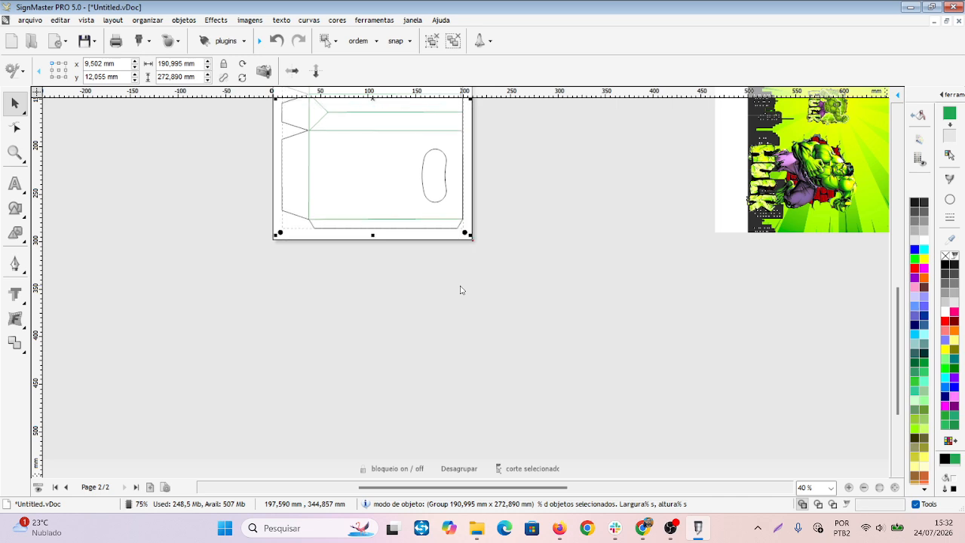
Step: Try repositioning the grouped bag template on the page using the 10 mm nudge and a small shift toward the left edge
click(517, 183)
scroll(513, 226, down, 7)
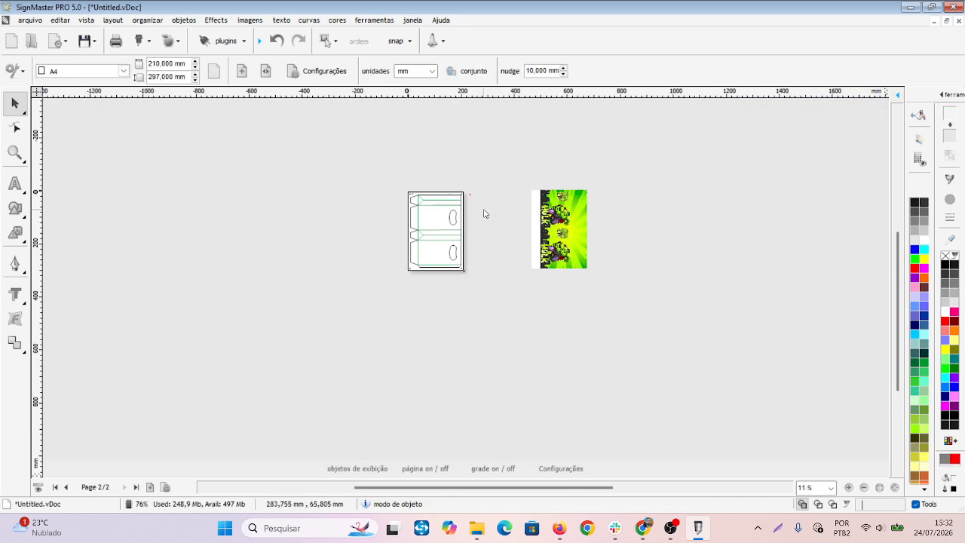
click(412, 220)
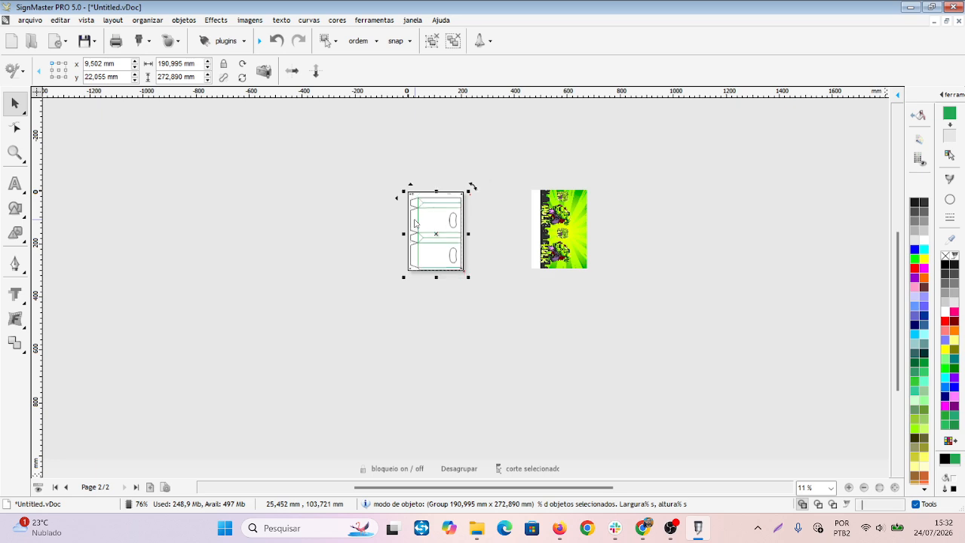
key(Up)
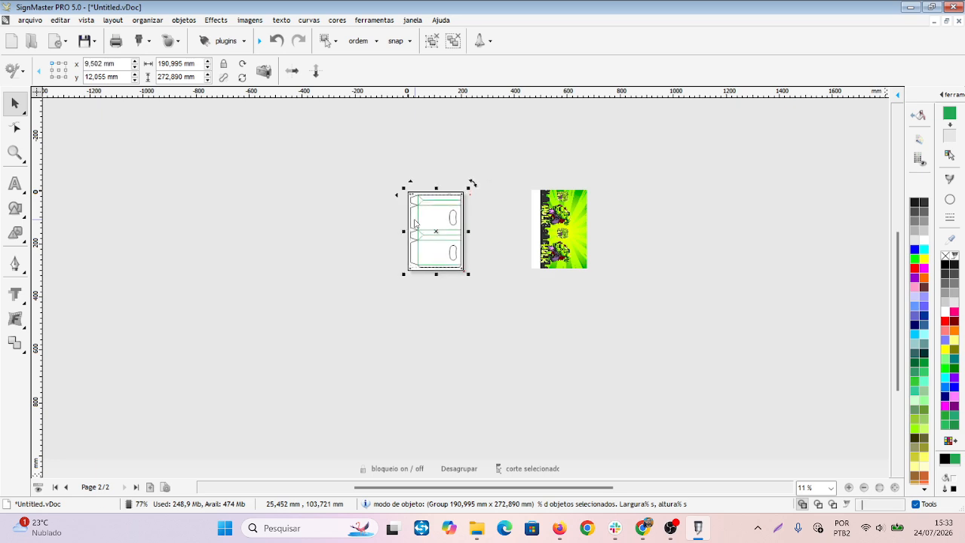
scroll(436, 223, up, 5)
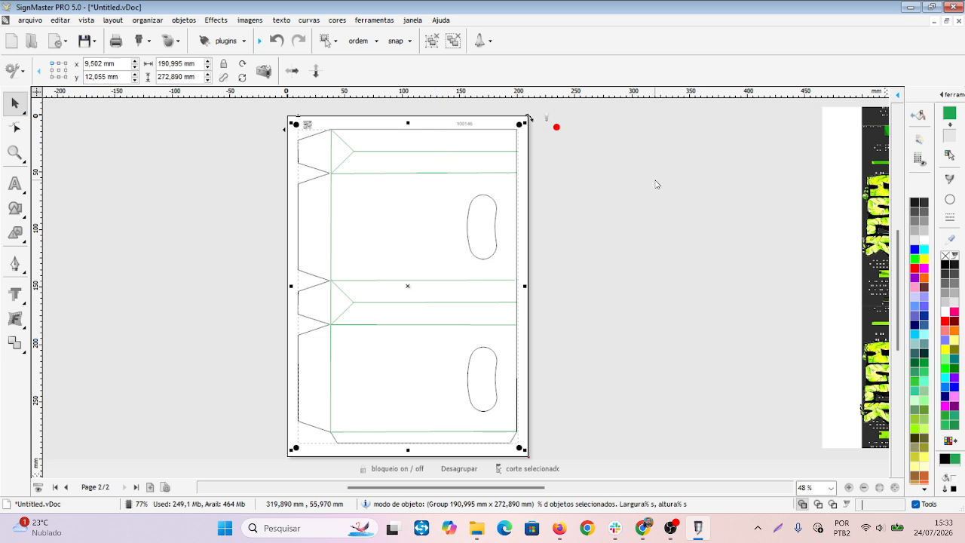
click(180, 205)
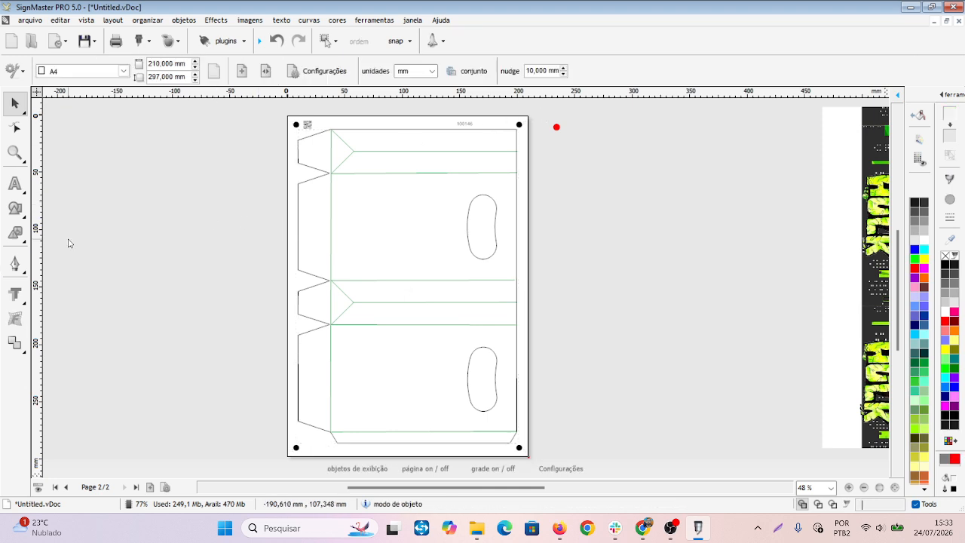
click(304, 187)
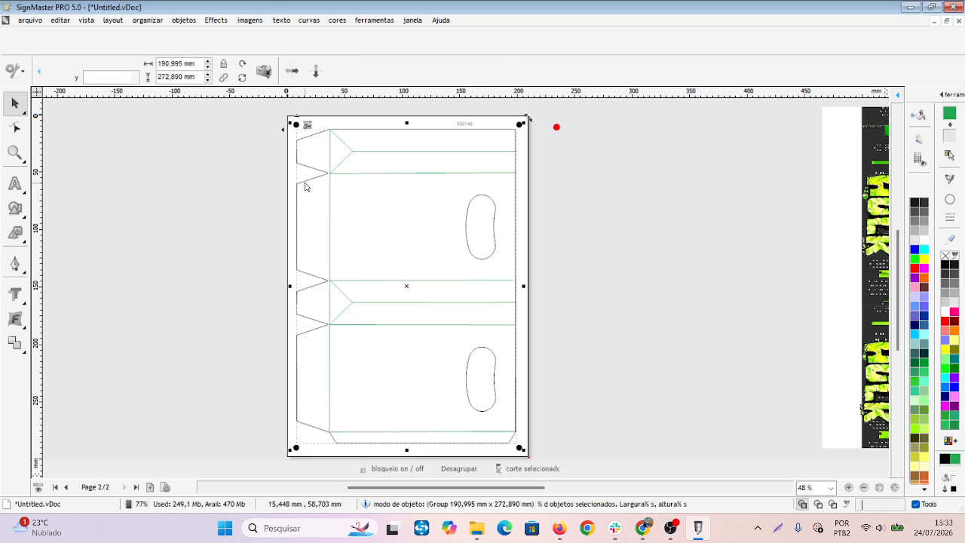
click(223, 192)
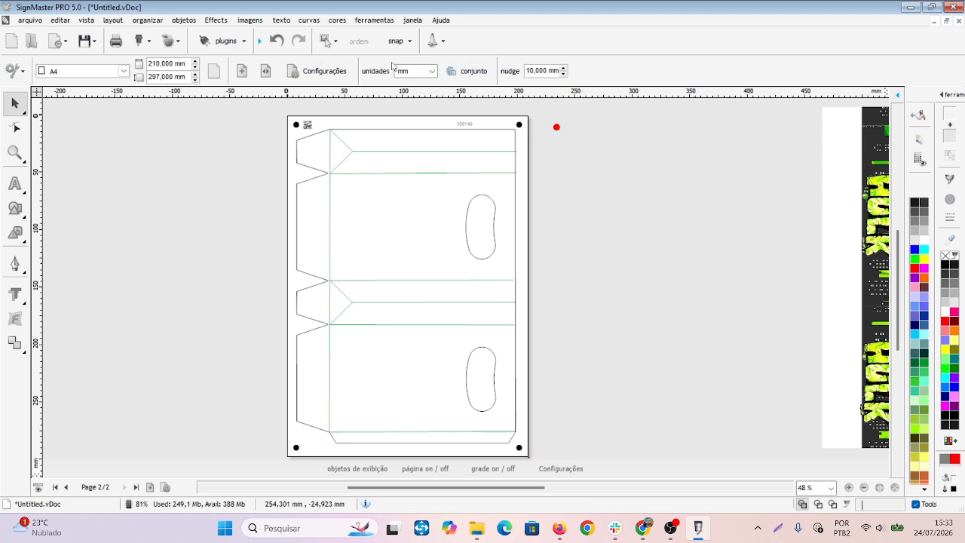
Step: Set the nudge distance to 0.5 mm
click(544, 70)
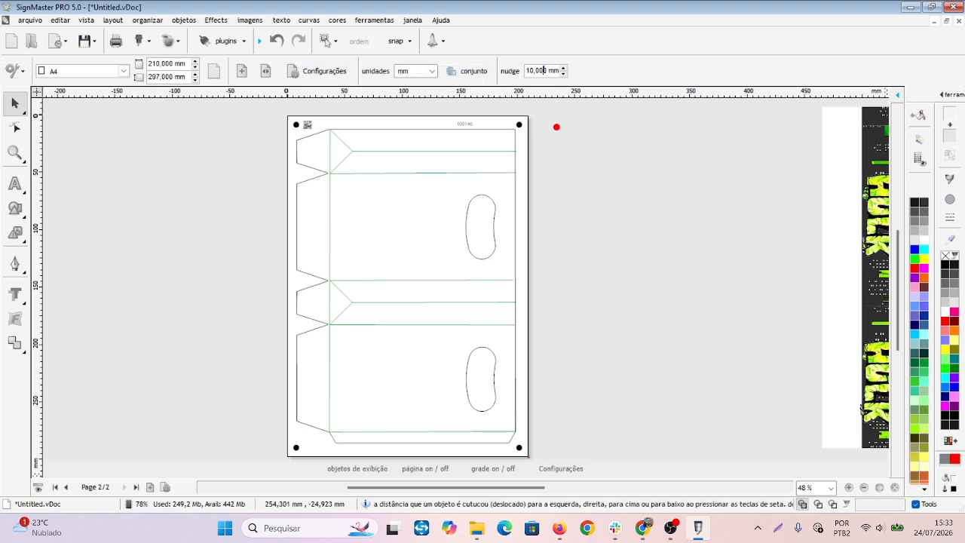
double_click(549, 70)
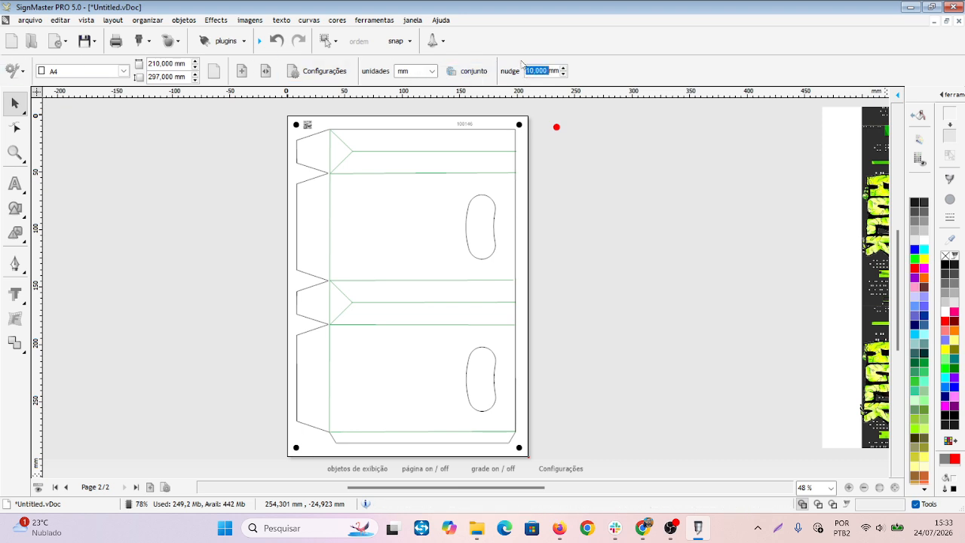
click(563, 74)
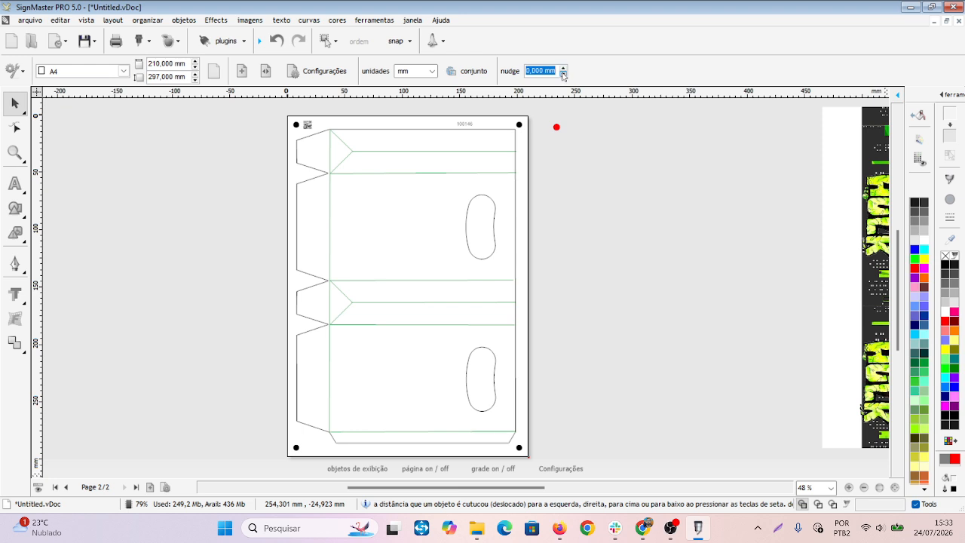
click(566, 112)
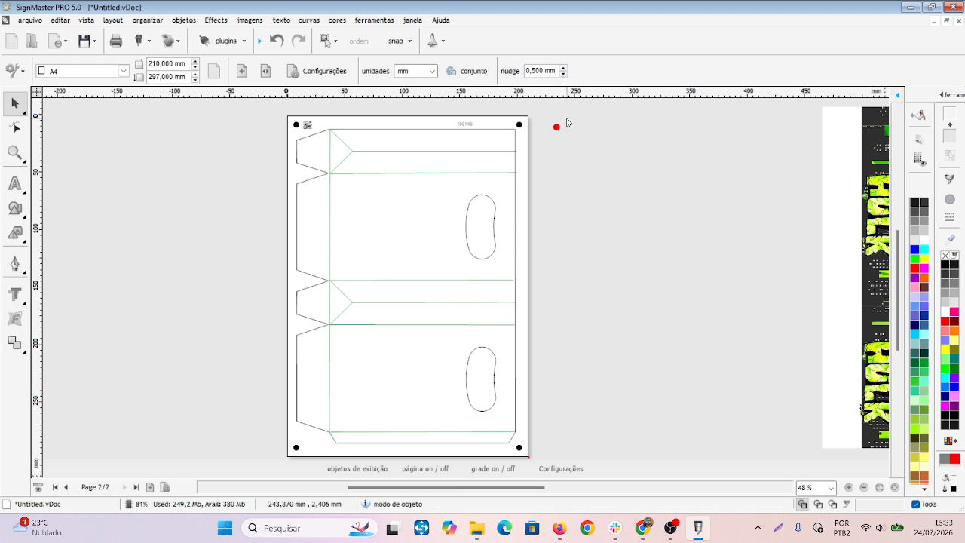
Step: Nudge the grouped bag template in 0.5 mm increments to X 9.502 mm and Y about 15 mm, between the registration marks
click(427, 133)
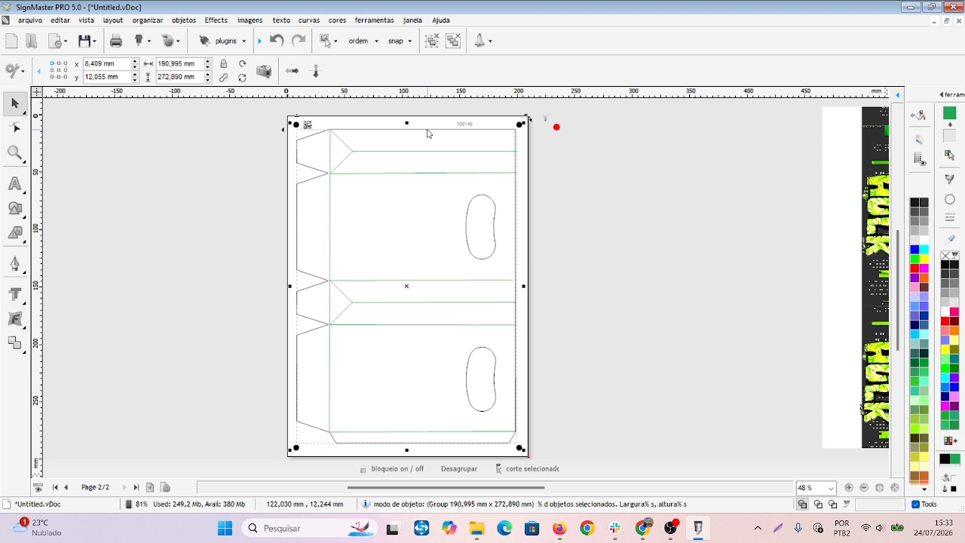
key(Down)
key(Left)
key(Left)
key(Left)
key(Right)
key(Right)
key(Right)
key(Right)
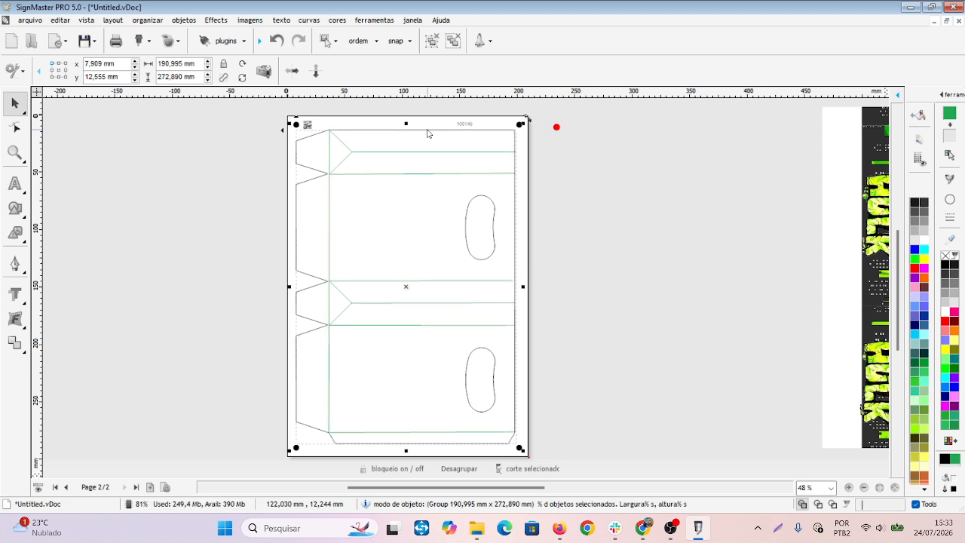
key(Down)
key(Down)
key(Down)
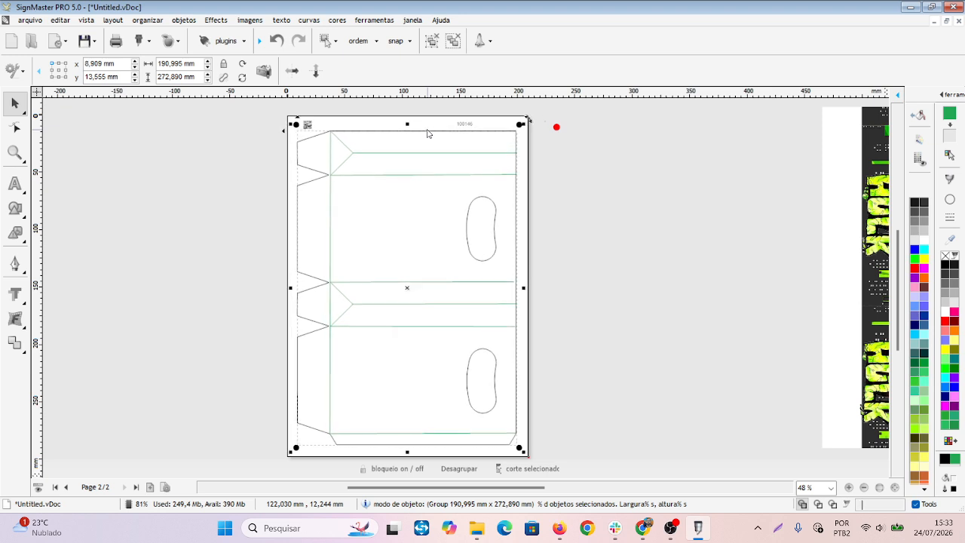
key(Down)
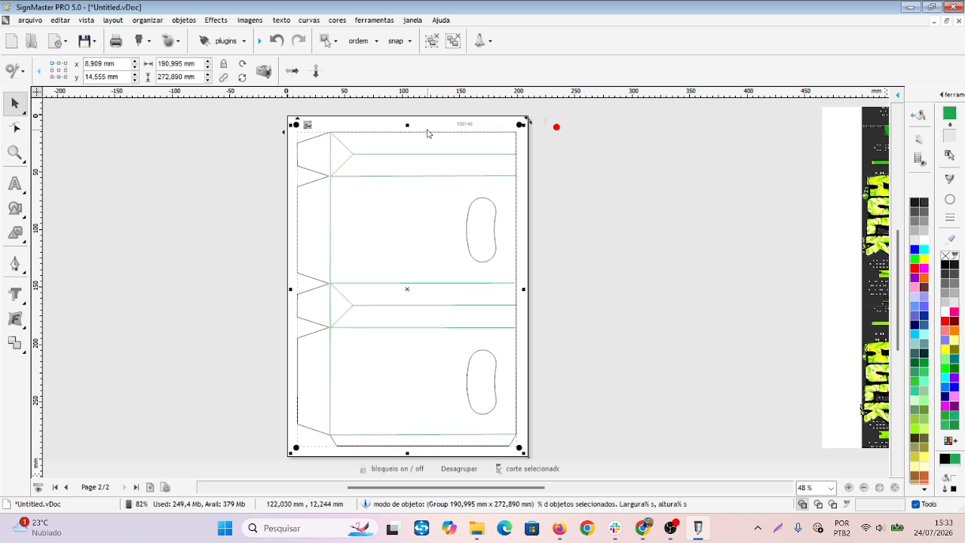
key(Up)
key(Up)
key(Up)
key(Right)
key(Up)
key(Down)
key(Down)
key(Down)
key(Down)
key(Down)
key(Down)
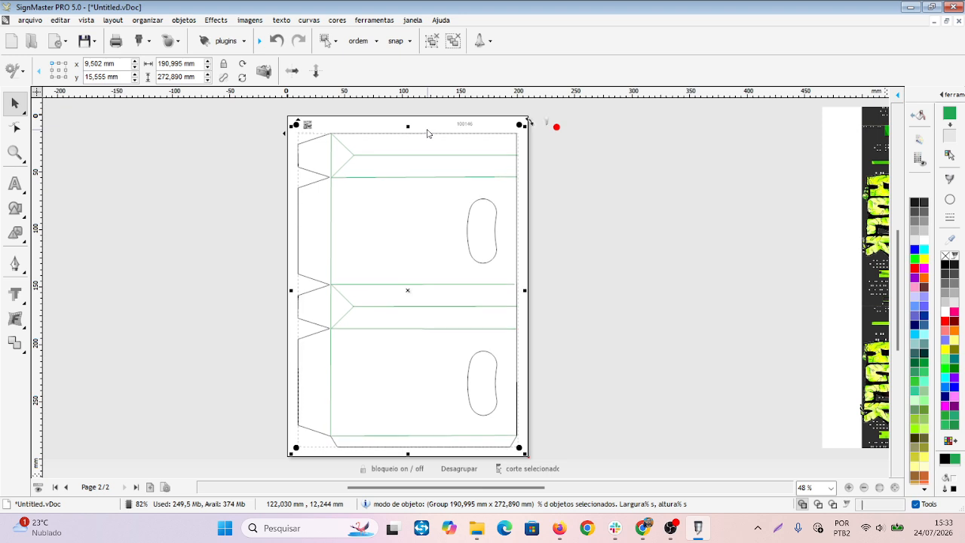
key(Up)
click(559, 188)
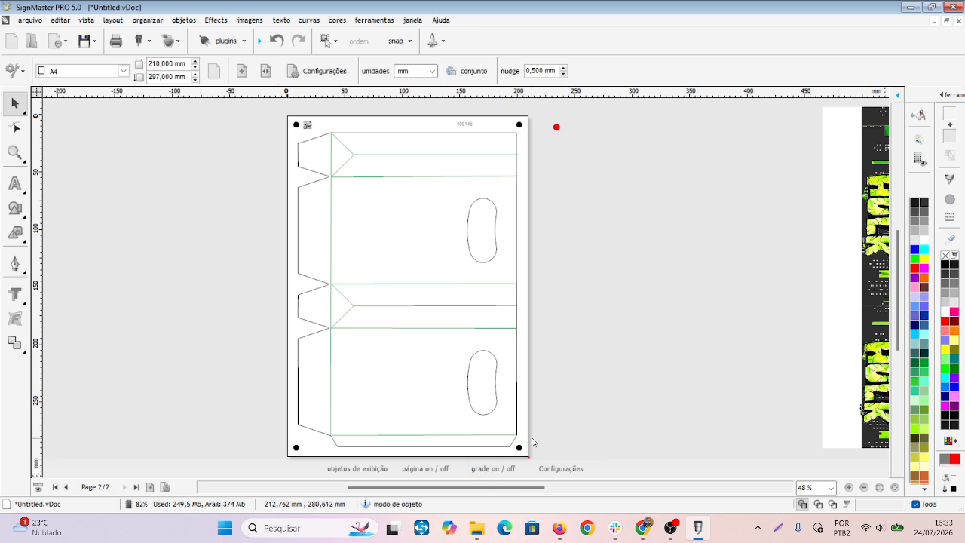
Step: Move the Hulk artwork image closer to the page, to about X 384 mm and Y -17 mm
scroll(533, 442, up, 1)
scroll(510, 417, down, 5)
click(641, 194)
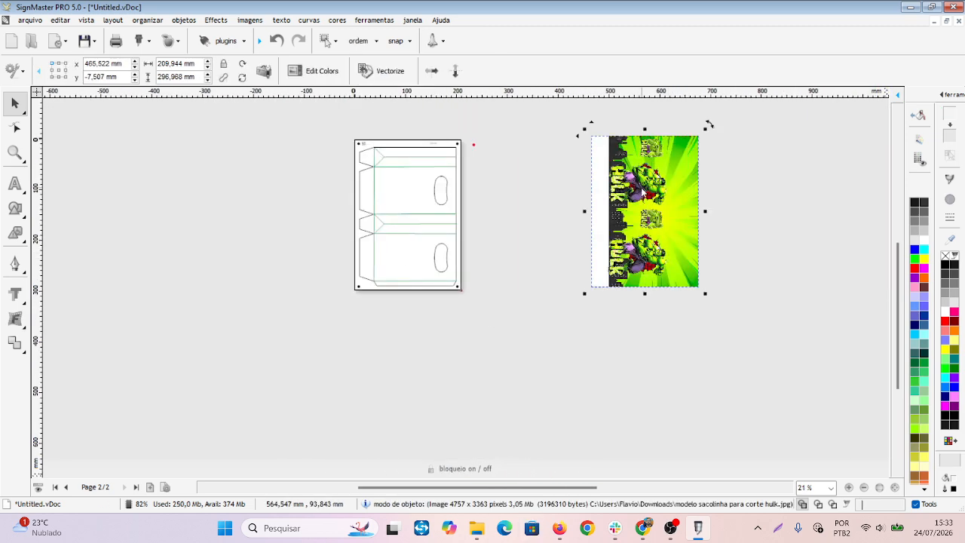
drag(641, 194, 571, 178)
Step: Use the red circle to check the clearance between the bag template and the upper-right registration mark, and move it off the page
scroll(467, 194, up, 10)
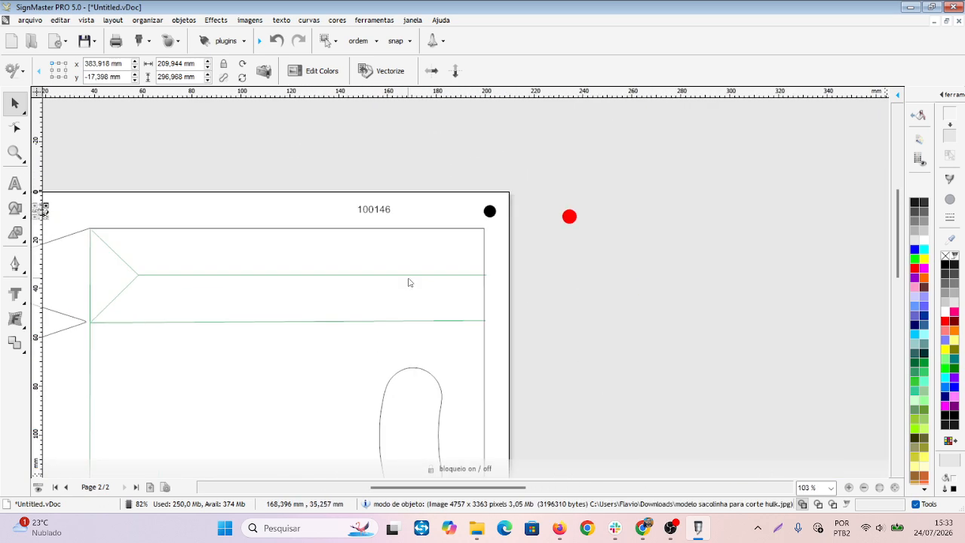
click(570, 218)
scroll(573, 229, down, 5)
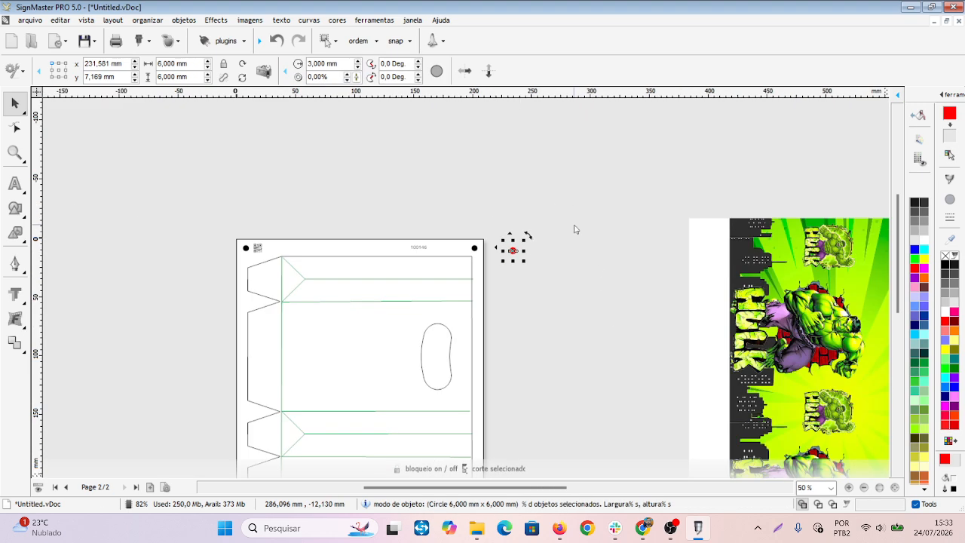
scroll(500, 271, up, 4)
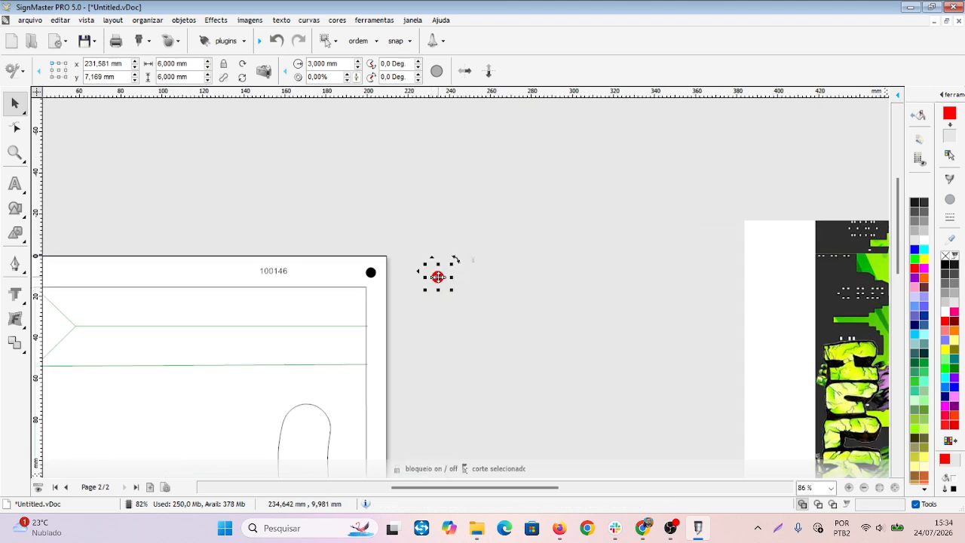
drag(438, 278, 366, 281)
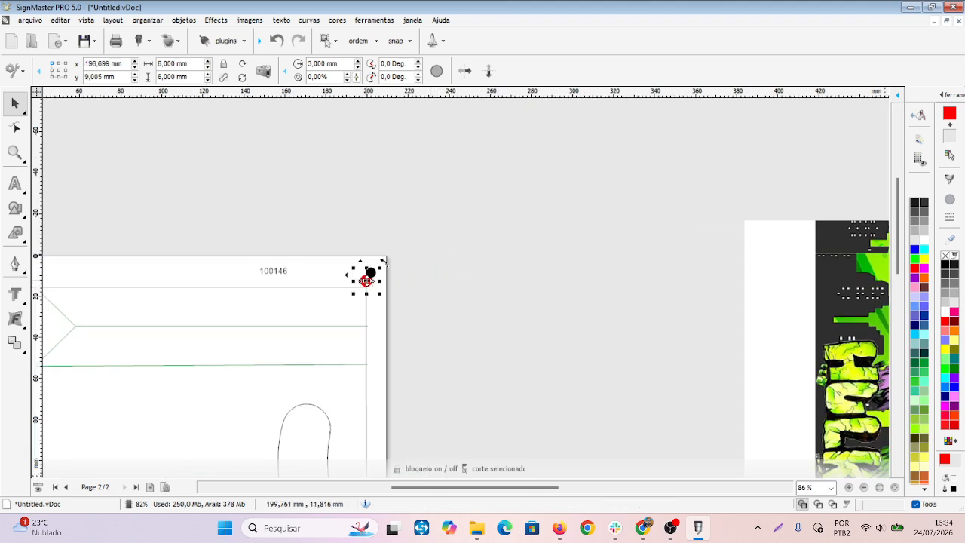
click(412, 294)
drag(482, 323, 483, 322)
scroll(479, 326, down, 5)
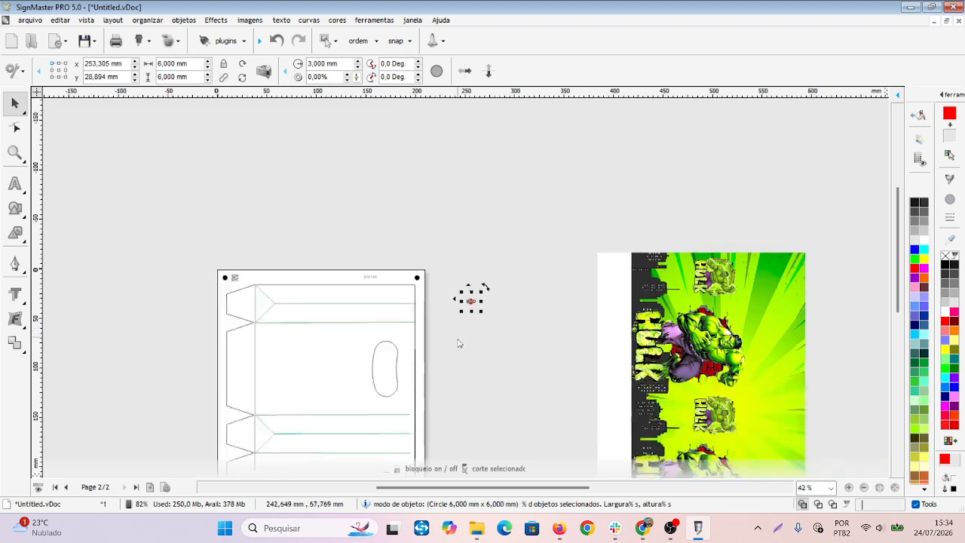
scroll(451, 389, up, 2)
scroll(457, 264, up, 1)
scroll(461, 261, down, 1)
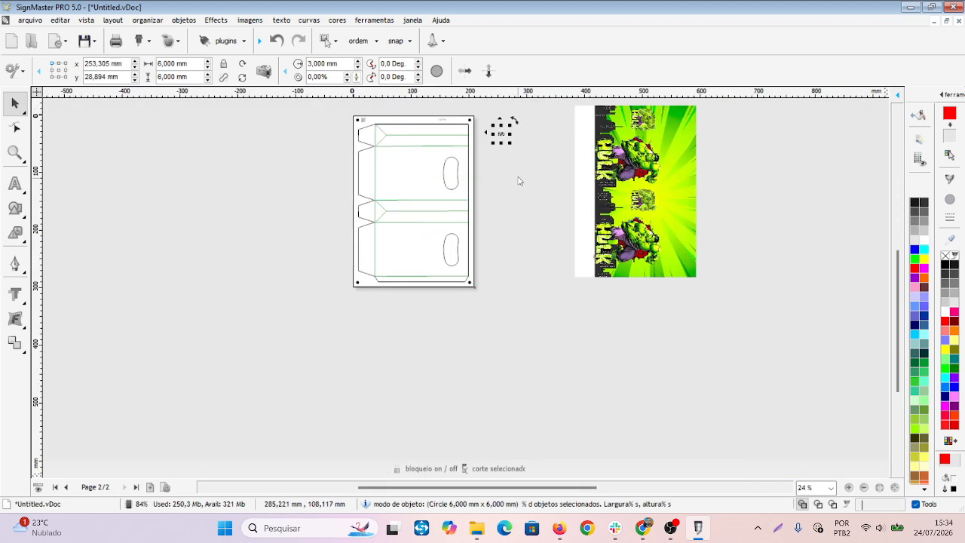
Step: Move the red circle below the page's bottom edge for comparison with the lower registration marks and delete it
drag(501, 131, 507, 309)
scroll(422, 297, up, 8)
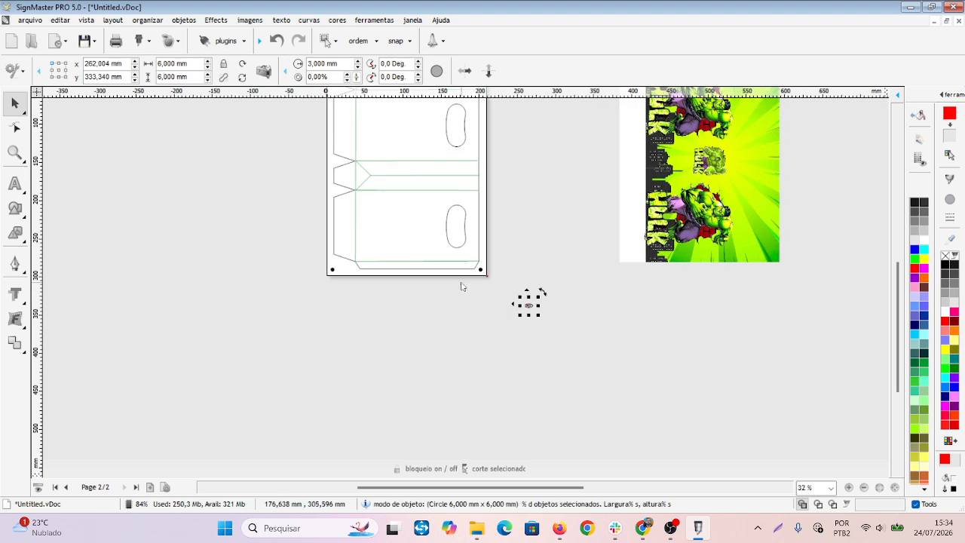
click(584, 370)
click(687, 395)
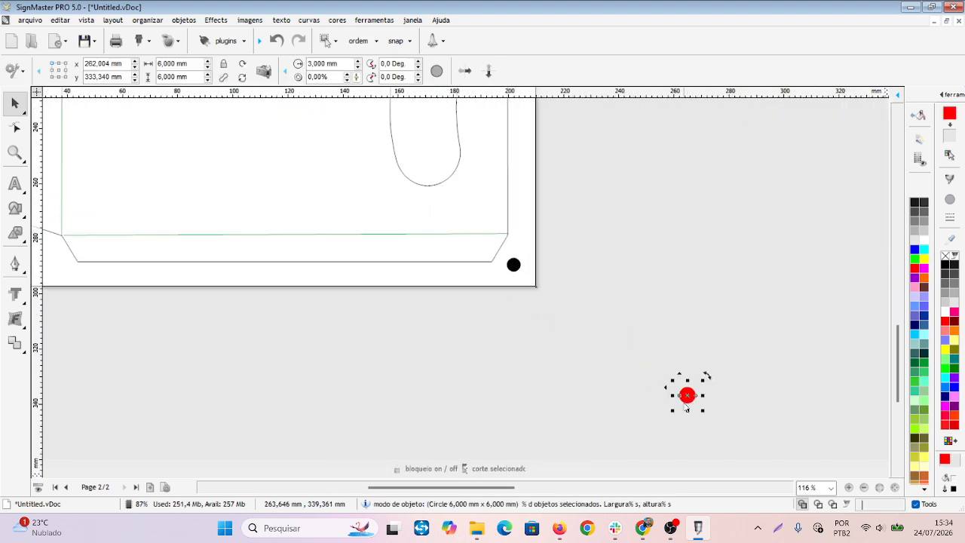
drag(679, 387, 347, 307)
scroll(445, 323, down, 4)
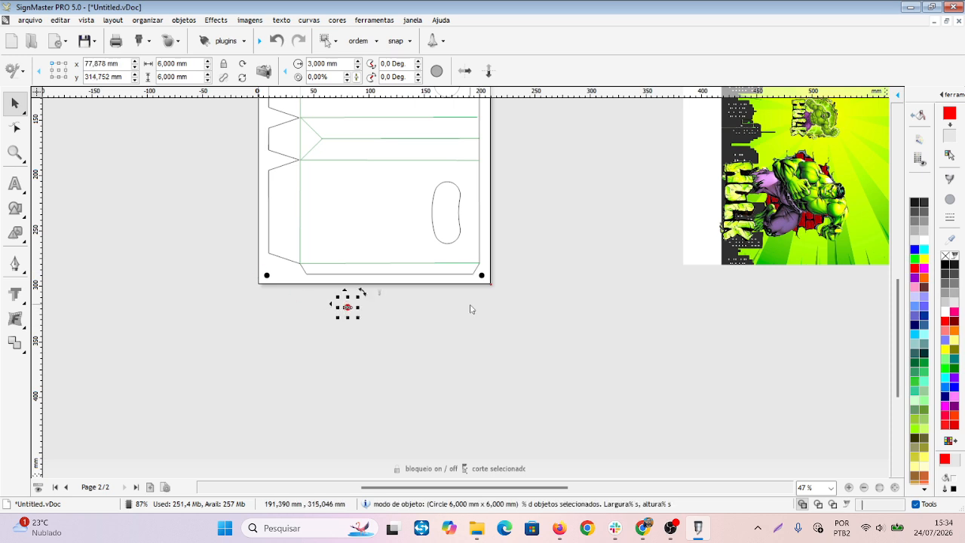
key(Delete)
Step: Examine the clearance between the bag template's bottom flap and the lower registration marks, and the template's overall fit on the page
scroll(457, 257, up, 3)
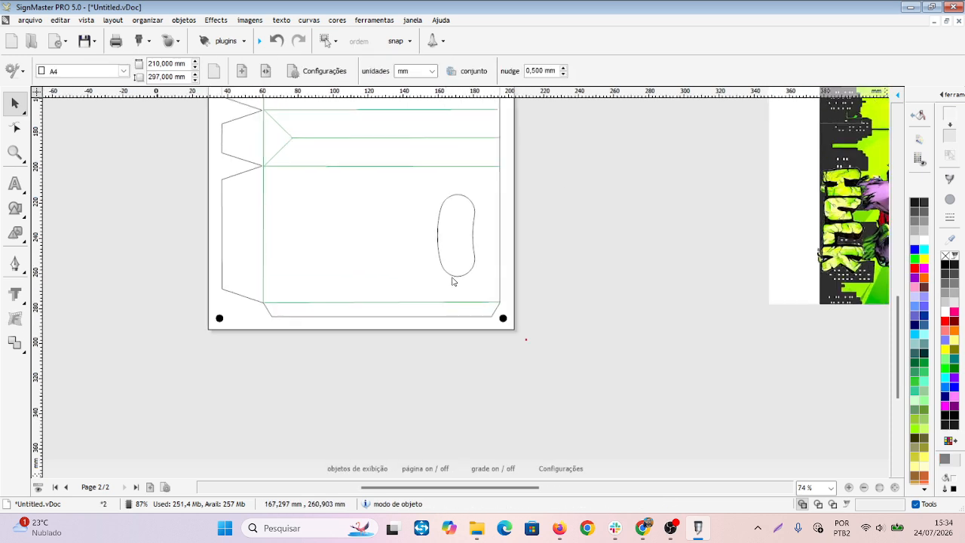
scroll(209, 337, up, 1)
scroll(521, 199, up, 2)
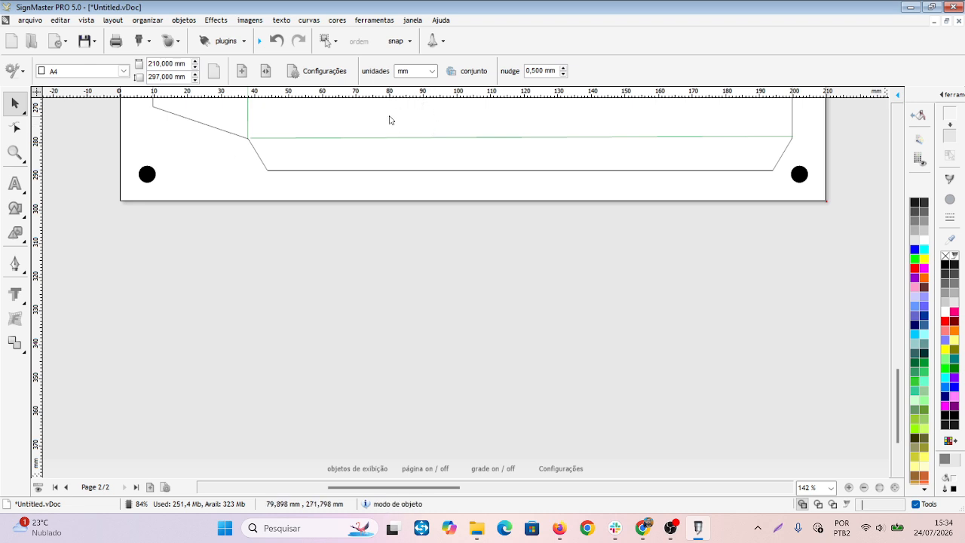
scroll(422, 178, down, 2)
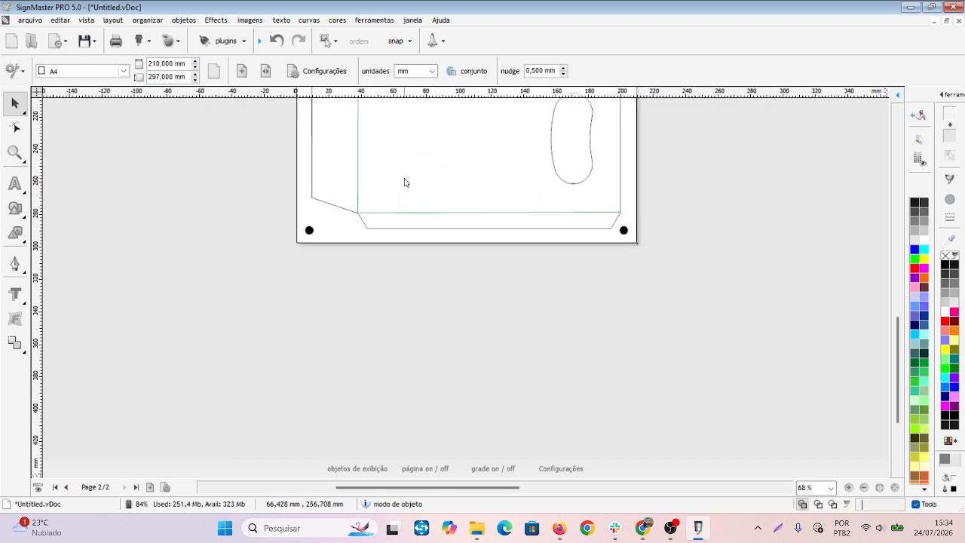
scroll(485, 177, down, 1)
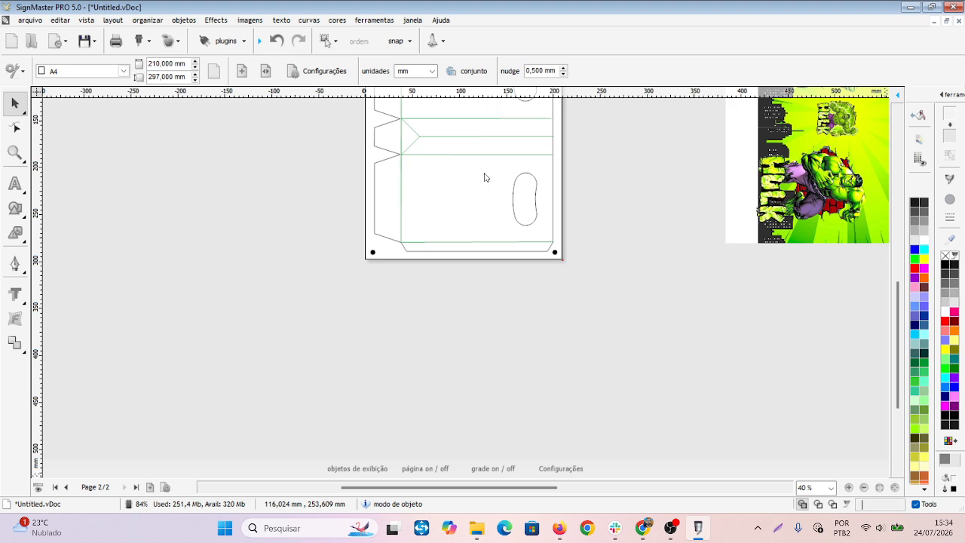
scroll(565, 194, down, 1)
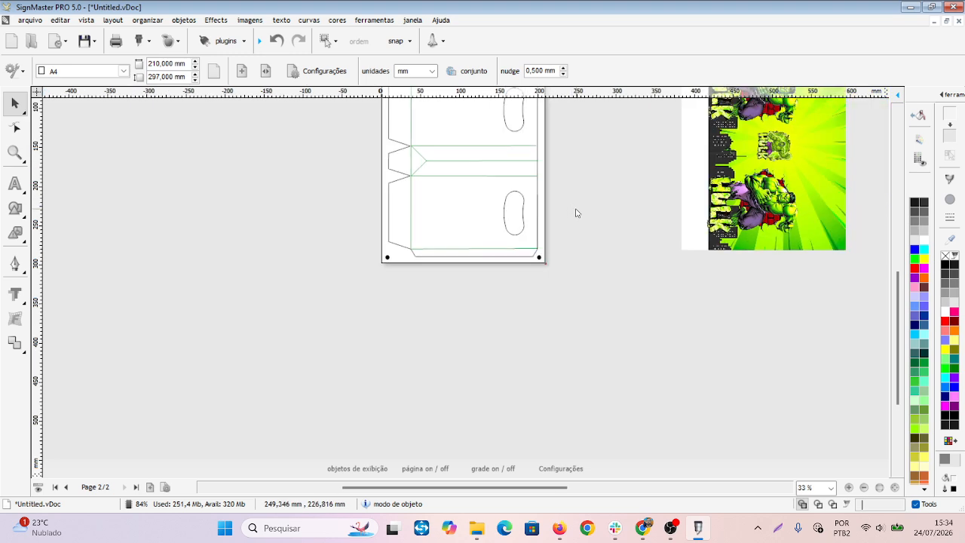
scroll(574, 213, down, 2)
scroll(510, 204, up, 3)
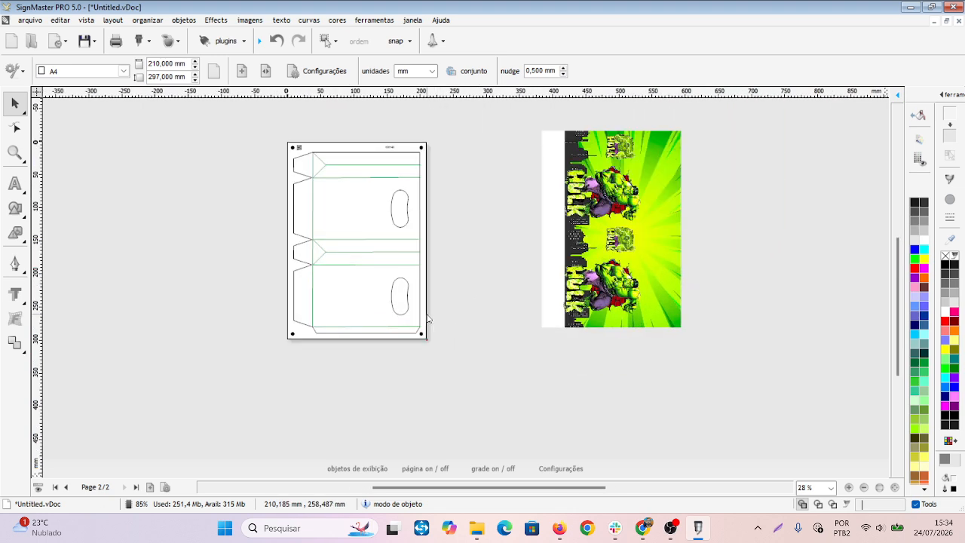
Step: Move the Hulk artwork image close beside the page, to about X 229 mm and Y -3 mm
scroll(419, 306, up, 1)
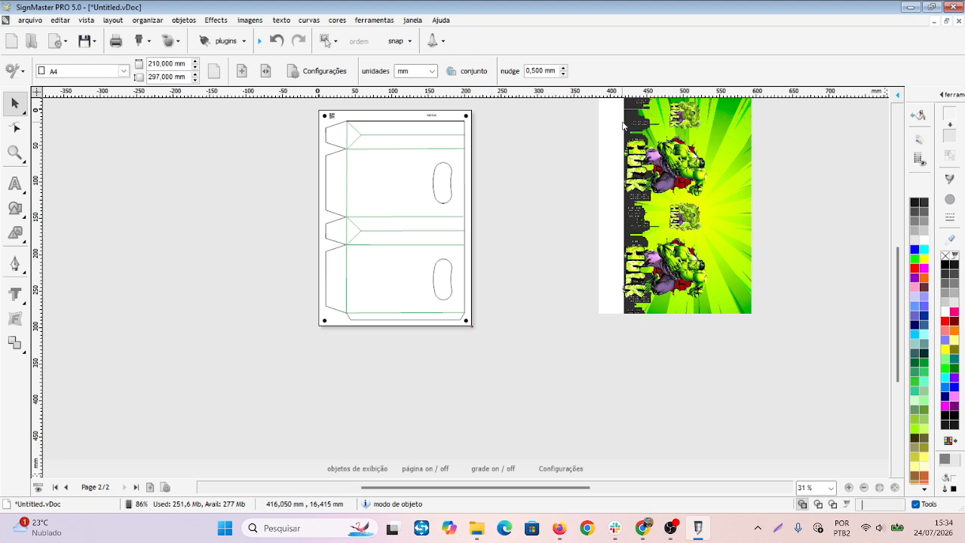
scroll(492, 265, down, 2)
drag(592, 218, 504, 327)
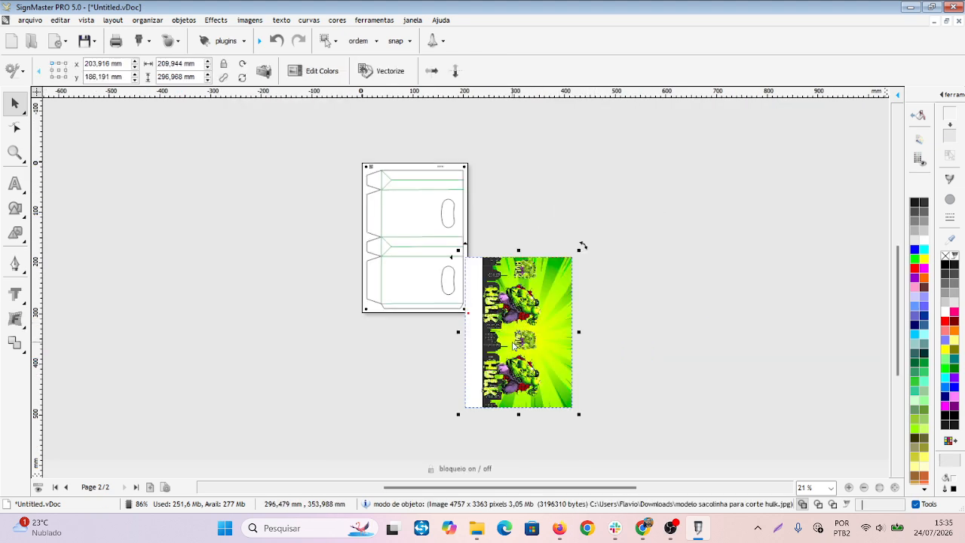
scroll(536, 179, down, 2)
drag(461, 284, 468, 222)
scroll(439, 244, up, 2)
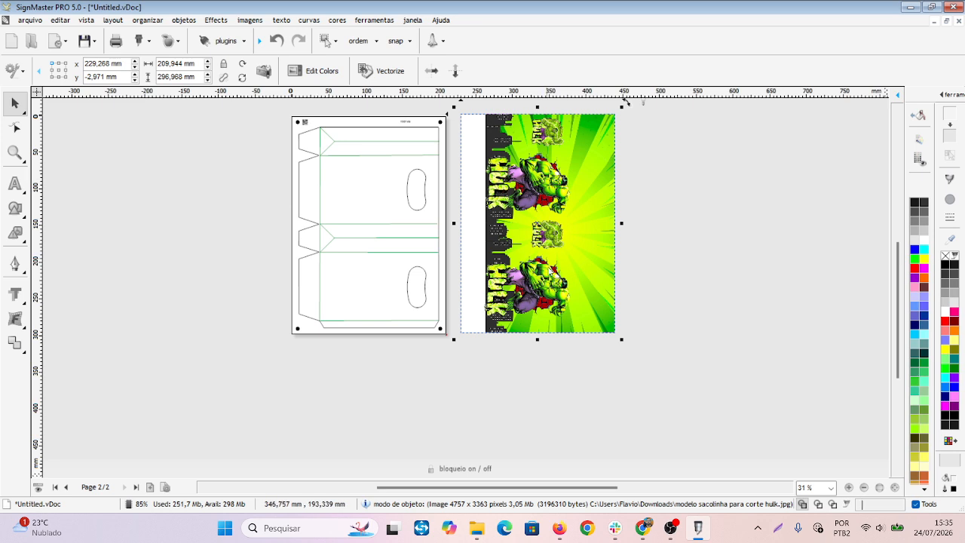
Step: Ungroup the bag template so its outline, handle cutouts and fold lines become separate objects
click(394, 388)
click(345, 327)
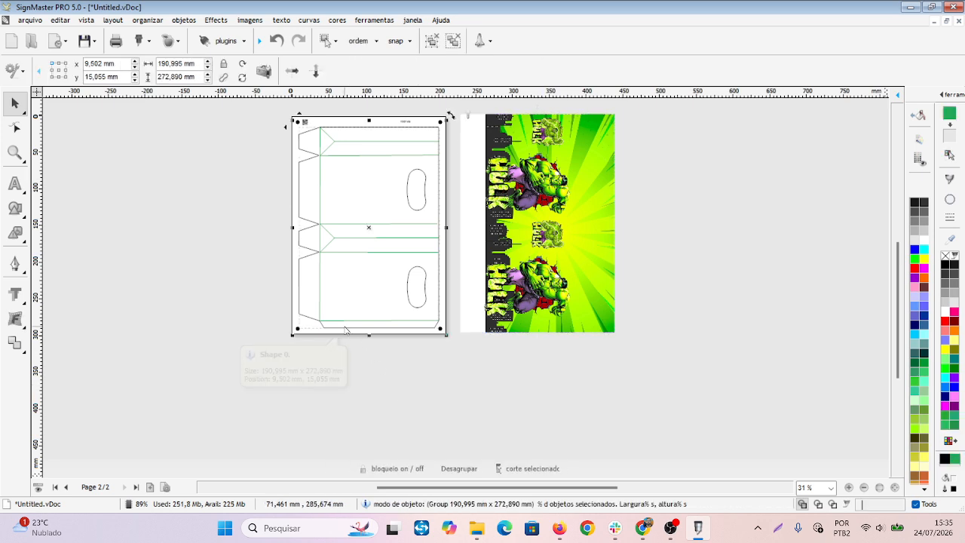
right_click(369, 229)
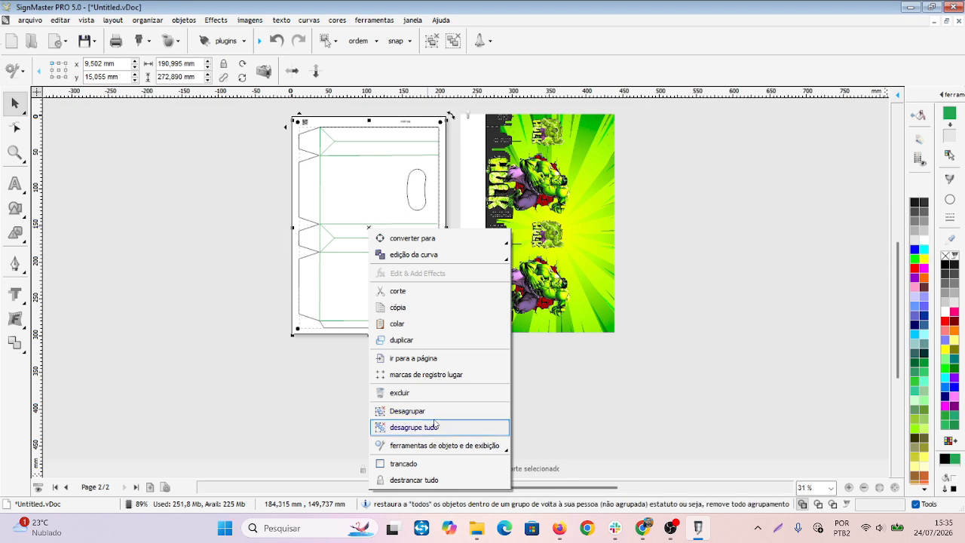
click(430, 416)
click(299, 353)
scroll(368, 230, up, 3)
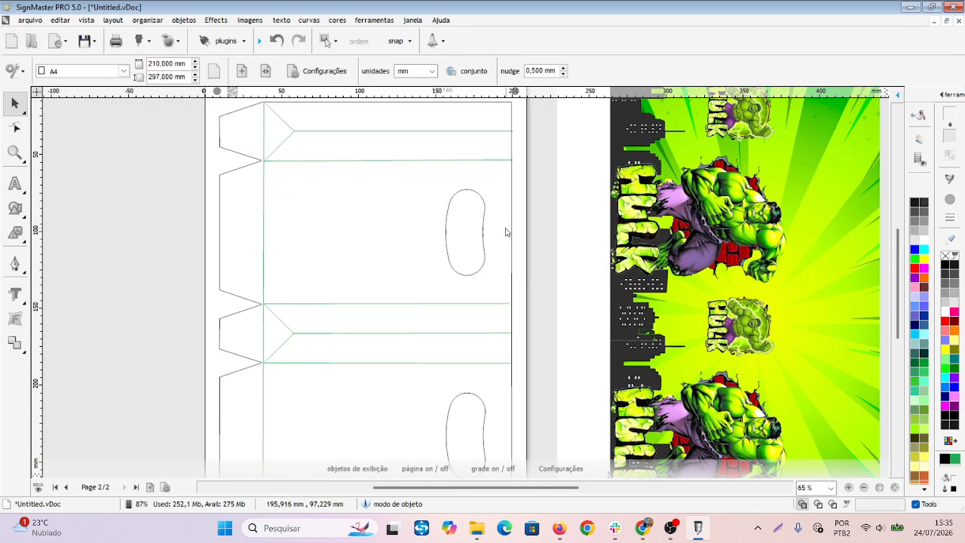
scroll(491, 302, down, 2)
scroll(472, 353, down, 1)
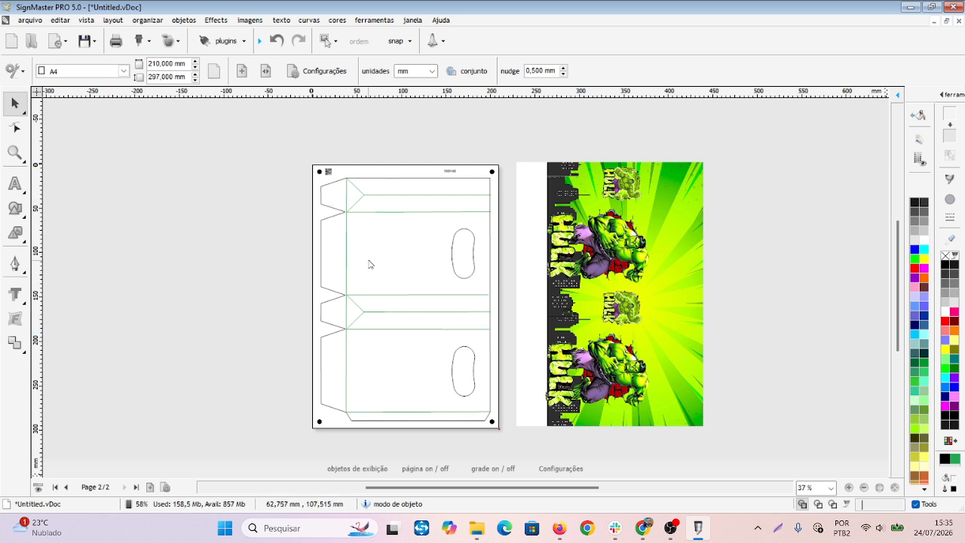
Step: Select both handle cutouts on the bag template and assign them the Perf Contour line type
click(470, 280)
shift+click(456, 348)
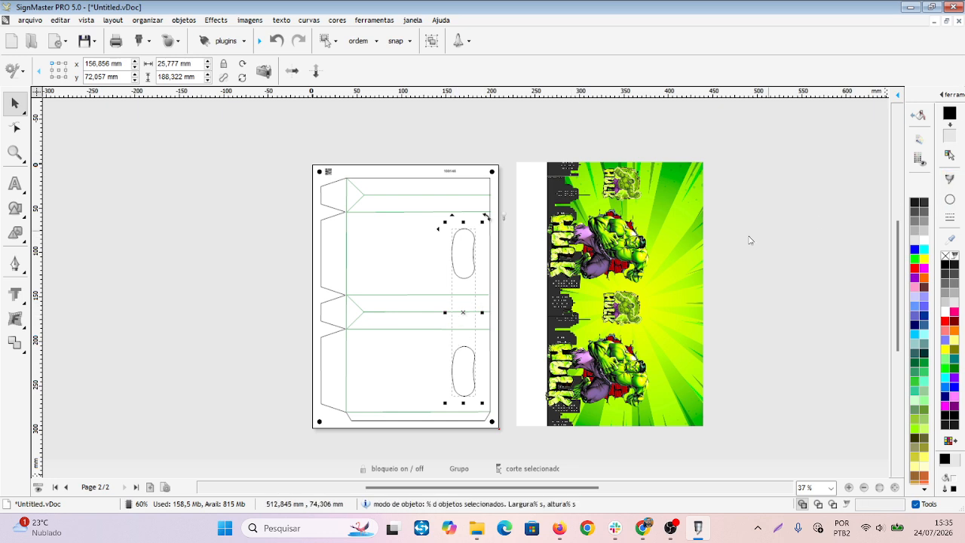
click(951, 181)
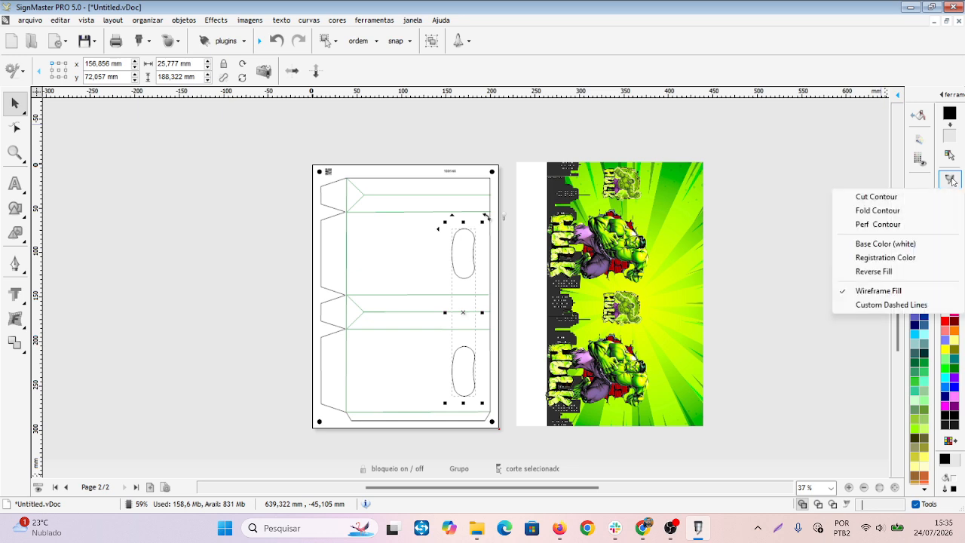
click(884, 225)
click(510, 304)
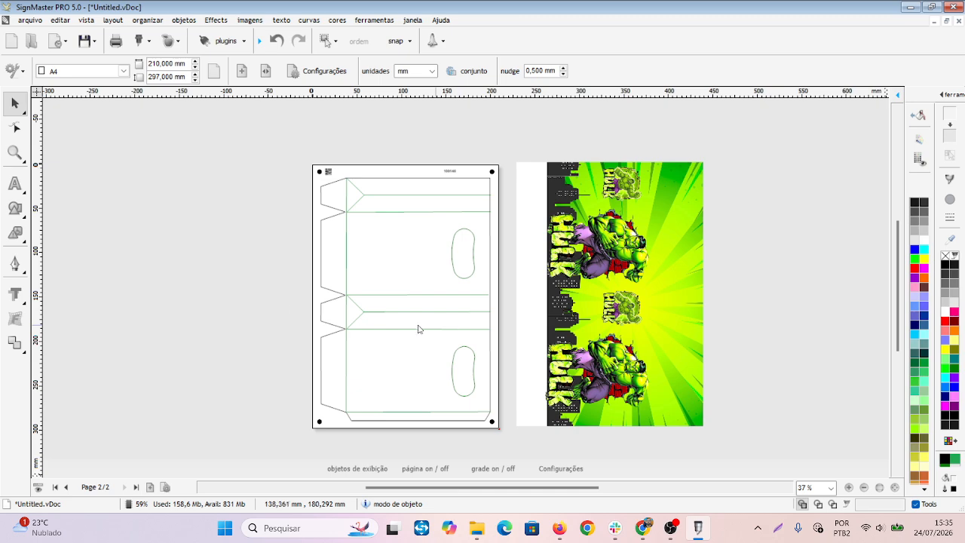
scroll(321, 282, up, 1)
scroll(324, 293, down, 1)
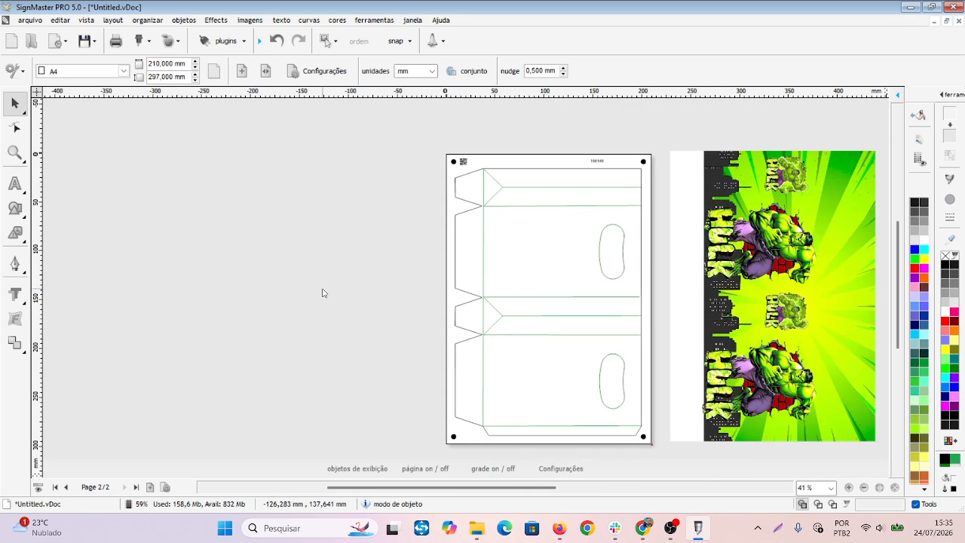
Step: Select the template lines coloured (35,169,84) through colour-based object selection, delete them and undo the deletion
key(ctrl+shift+a)
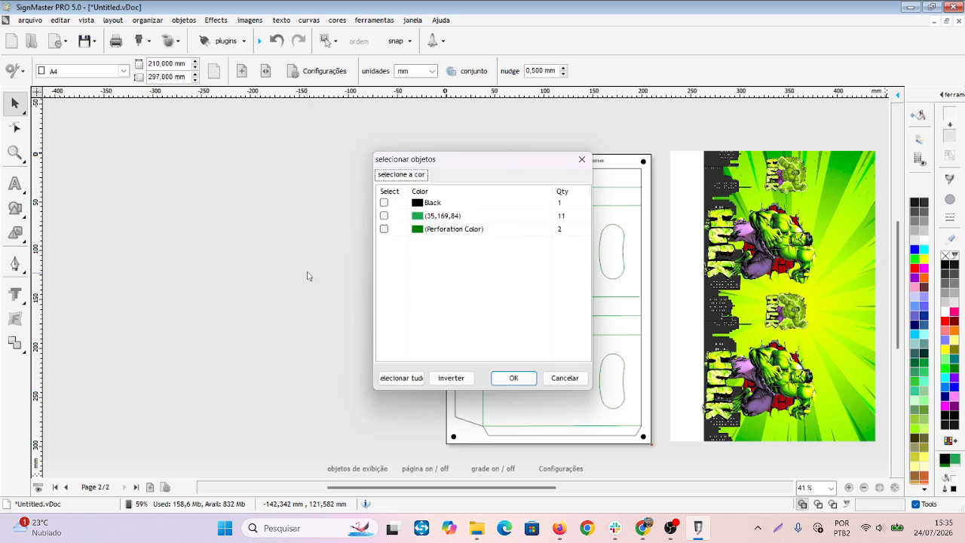
click(385, 231)
click(512, 377)
key(Delete)
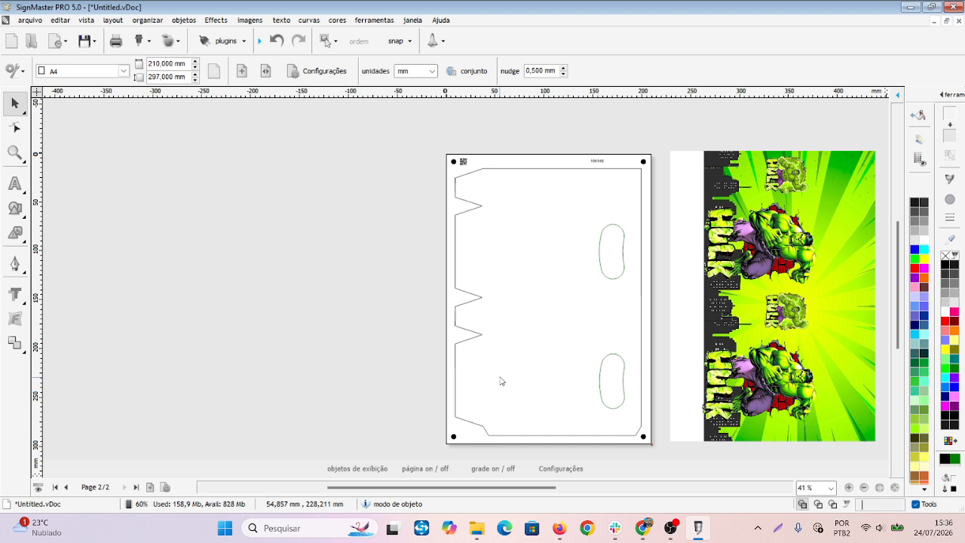
key(ctrl+z)
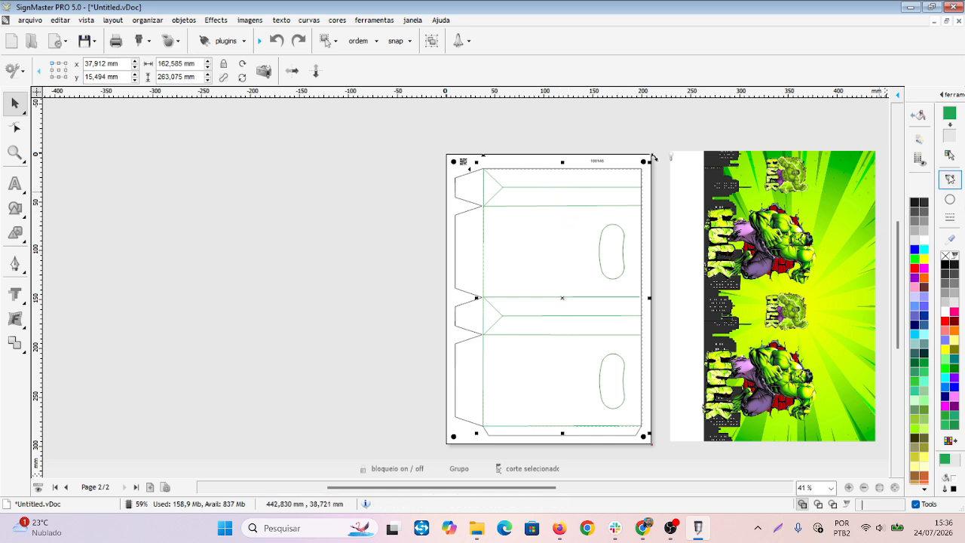
Step: Assign the Fold Contour line type to the bag's selected internal fold lines
click(950, 181)
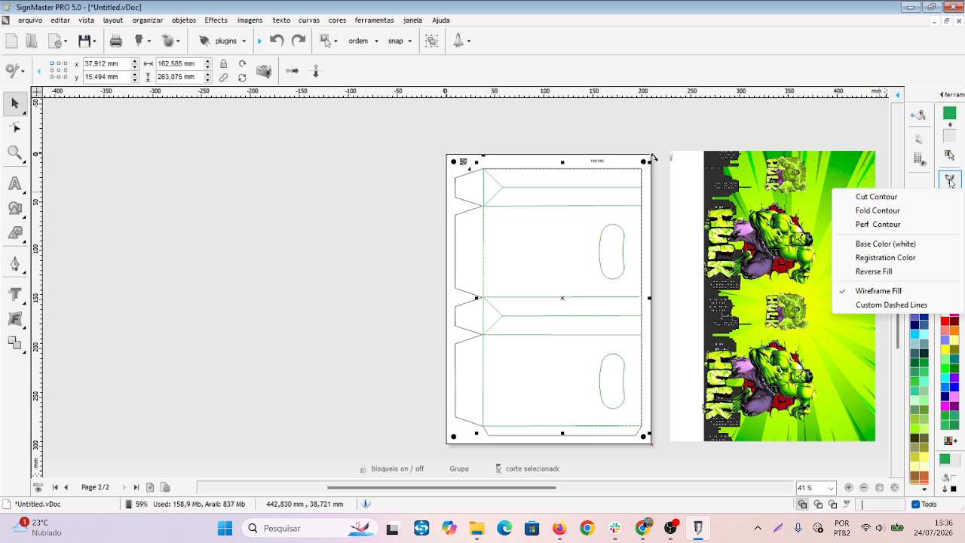
click(911, 212)
click(316, 275)
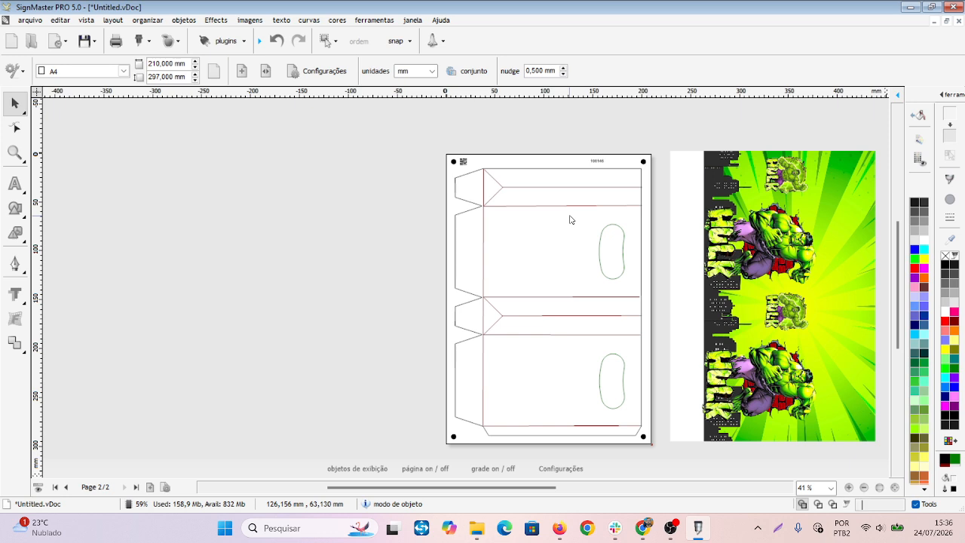
Step: Try the Hulk artwork over the bag template, and move it back beside the page to about X 270 mm, Y 2 mm
click(465, 293)
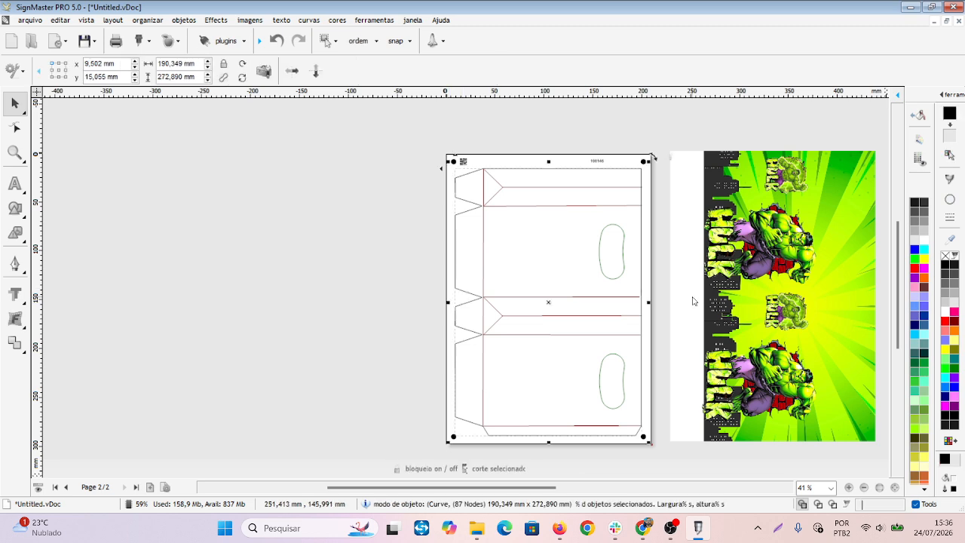
scroll(684, 342, down, 2)
scroll(592, 349, up, 1)
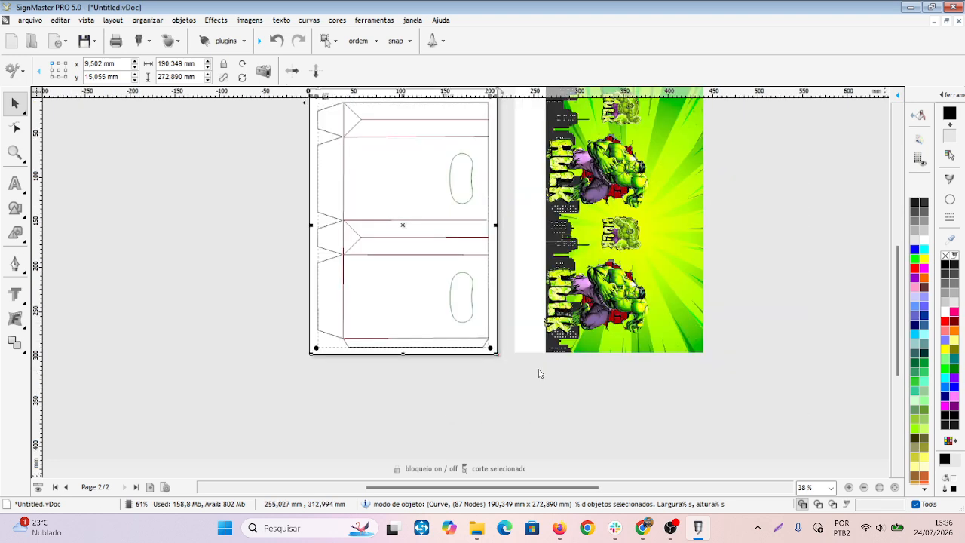
scroll(375, 310, up, 1)
click(732, 183)
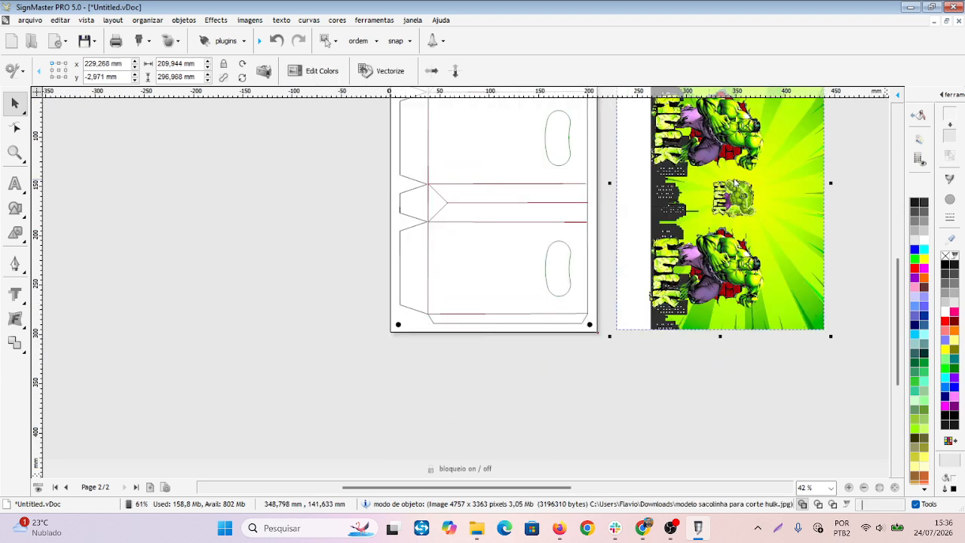
drag(733, 183, 784, 220)
scroll(769, 233, up, 1)
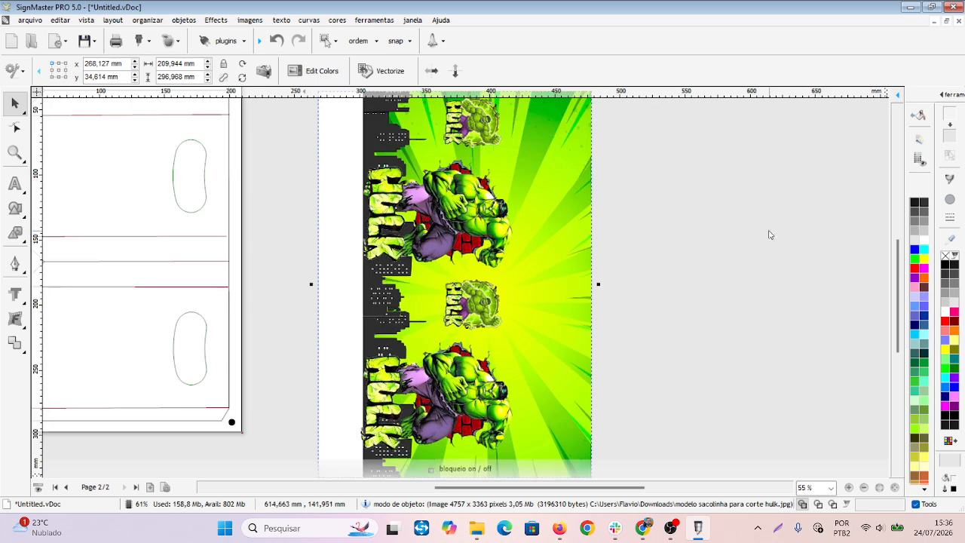
scroll(483, 257, up, 1)
scroll(485, 258, down, 2)
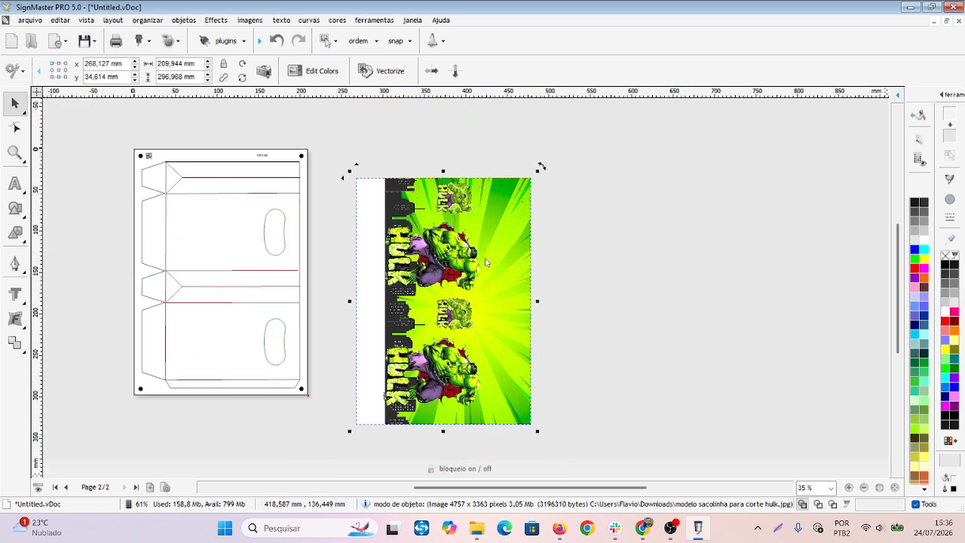
drag(483, 273, 517, 261)
drag(467, 288, 207, 269)
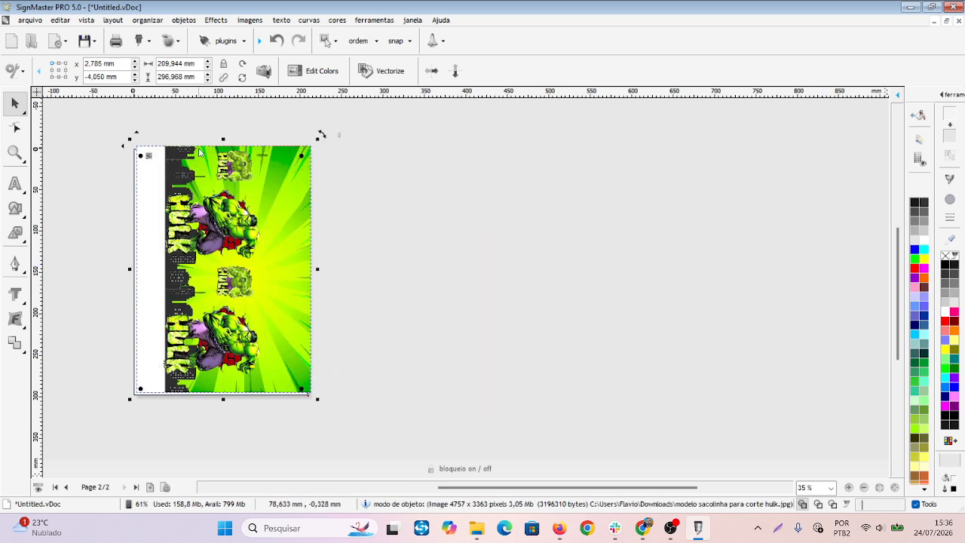
drag(200, 151, 423, 157)
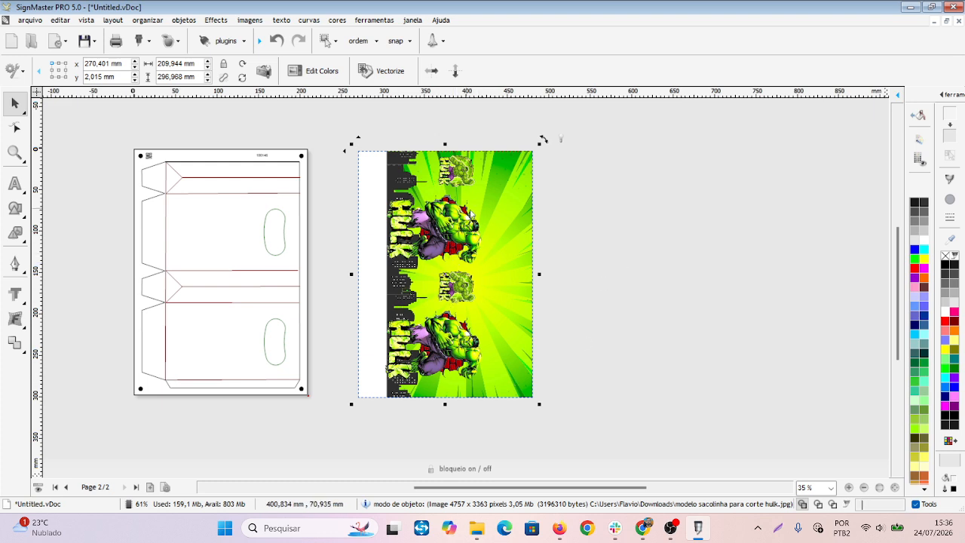
Step: Resize the Hulk artwork proportionally to the bag outline's width by setting its width to 190,349 mm
click(147, 268)
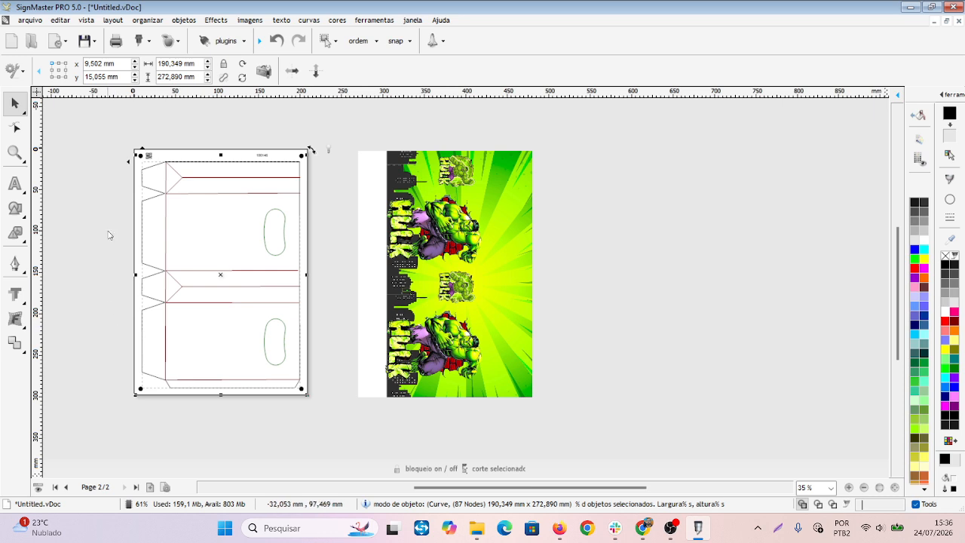
drag(485, 246, 482, 252)
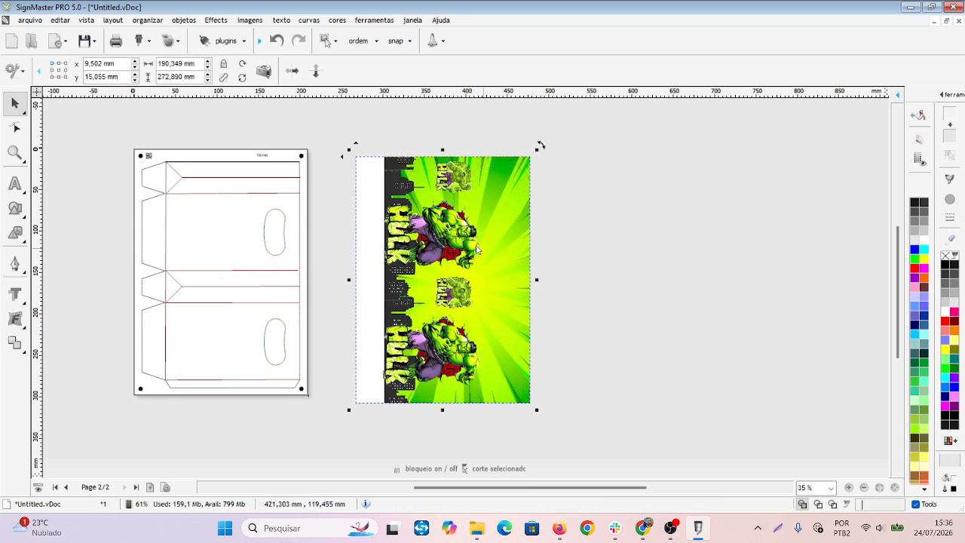
click(201, 165)
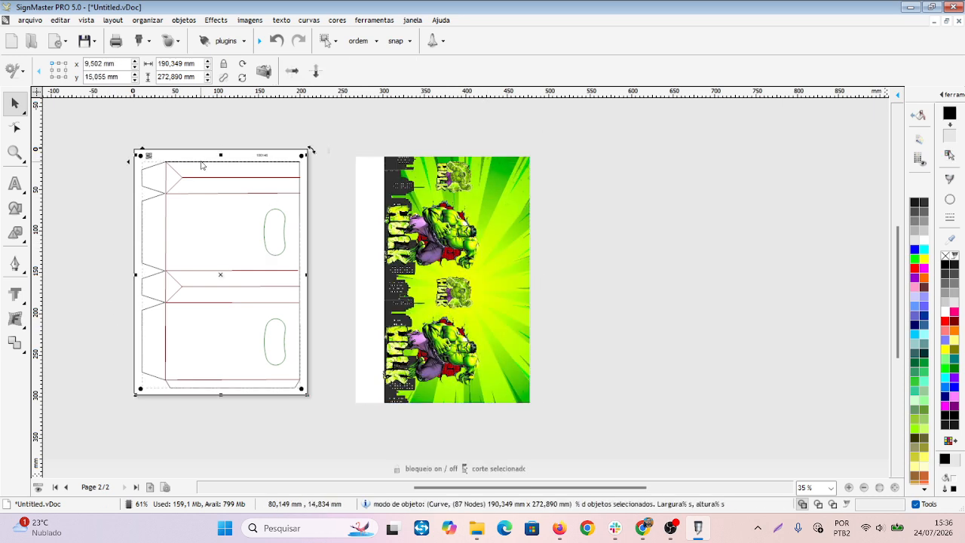
double_click(163, 63)
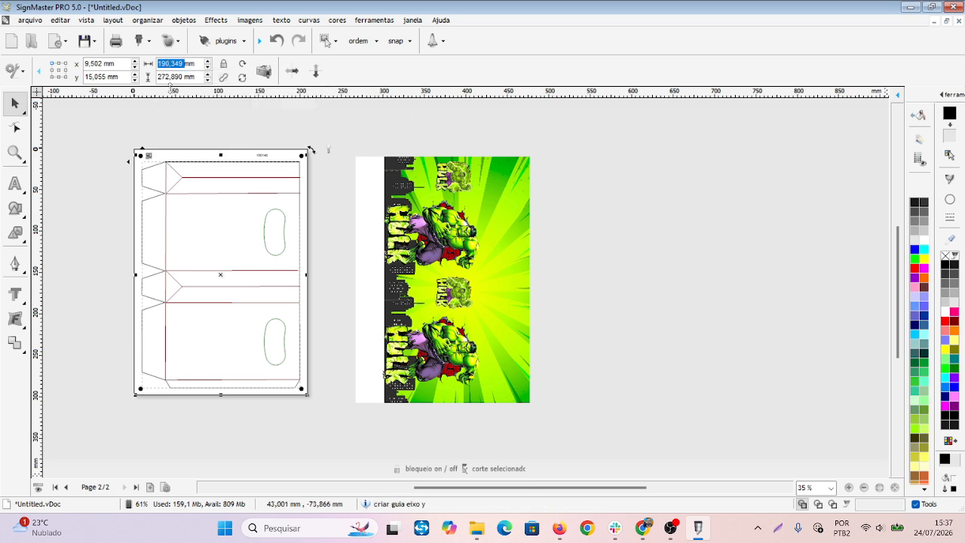
click(395, 114)
click(443, 187)
double_click(161, 64)
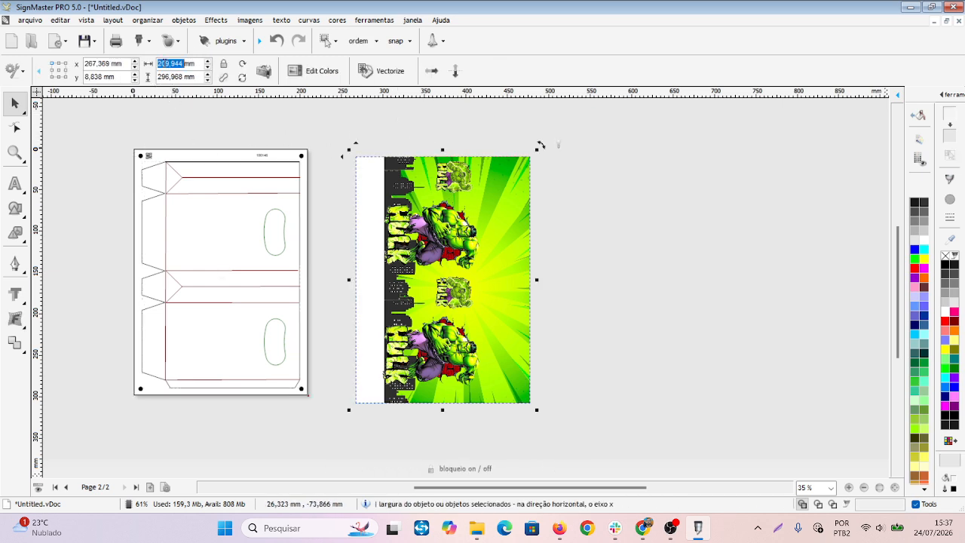
text(190,349mm)
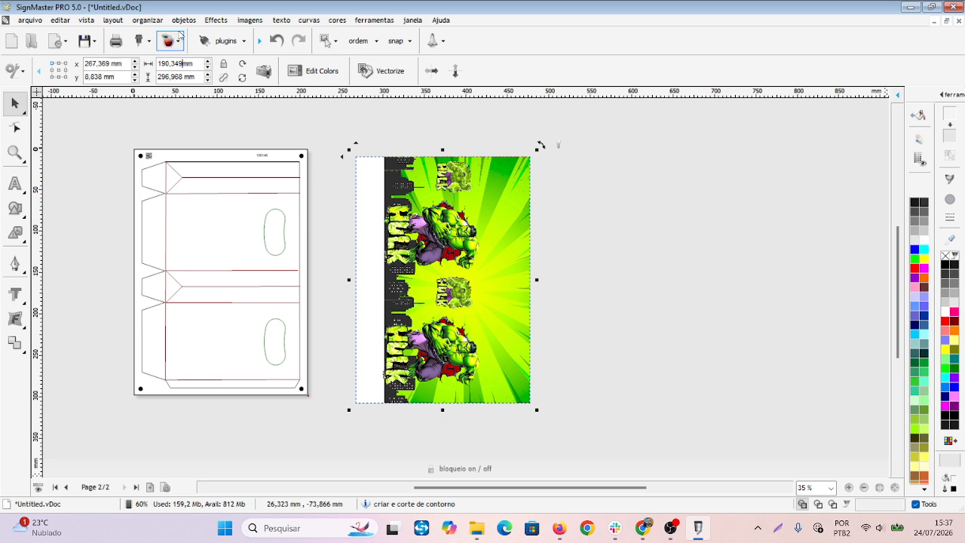
key(Return)
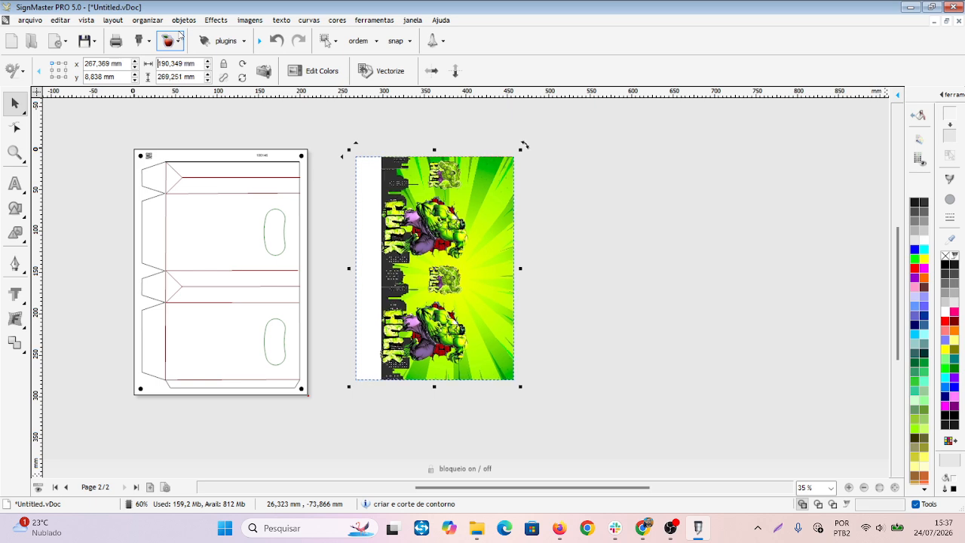
double_click(173, 77)
Step: Place the resized Hulk artwork over the bag template, at about X 10 mm and Y 14 mm, to check its fit
drag(466, 198, 249, 199)
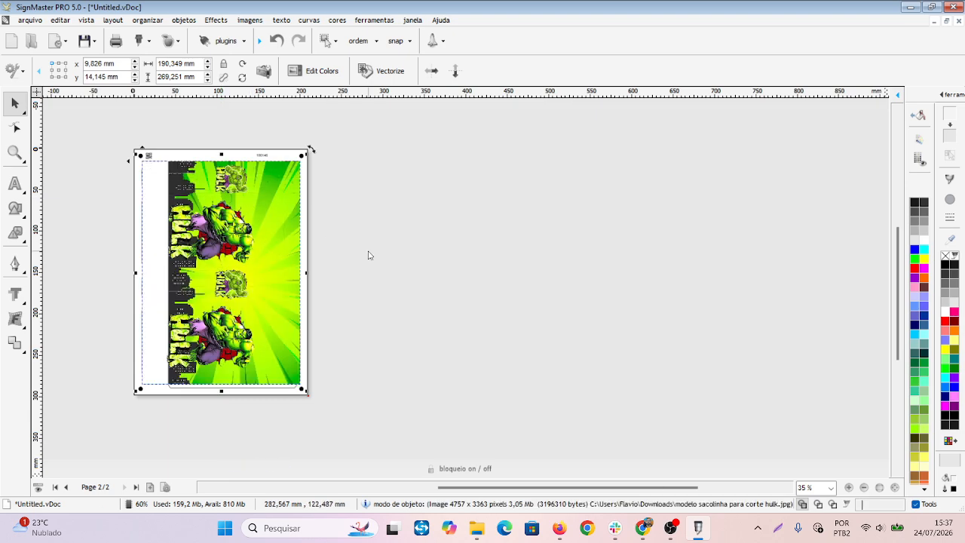
scroll(310, 298, up, 3)
scroll(549, 209, down, 5)
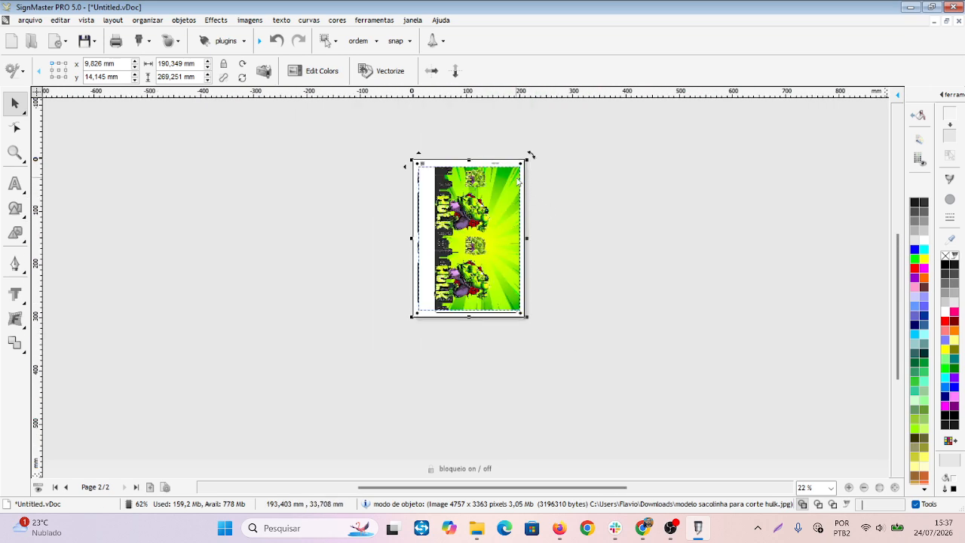
Step: Undo the stray move of a fold line and move the Hulk artwork off the page, to about X 293 mm and Y 14 mm
drag(505, 167, 666, 190)
key(ctrl+z)
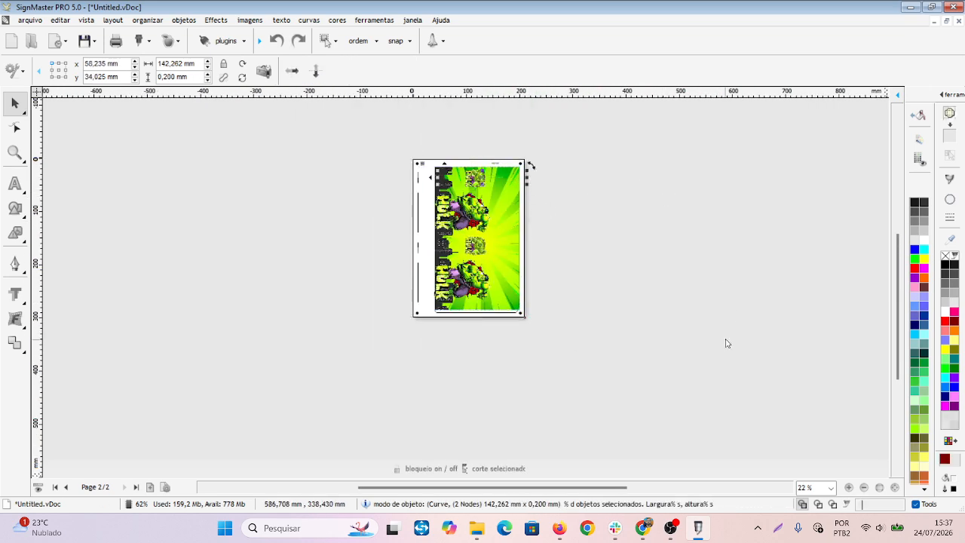
click(725, 340)
drag(507, 301, 671, 311)
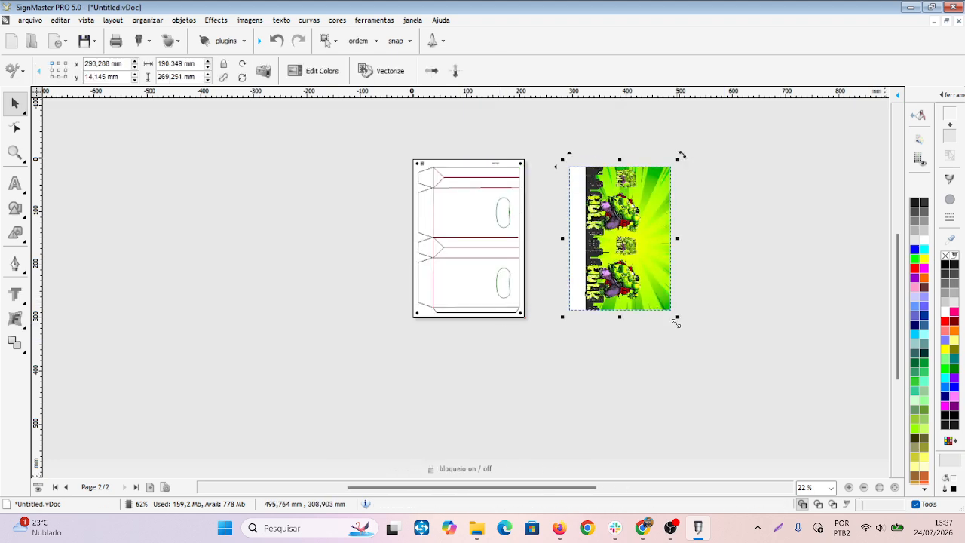
scroll(642, 306, up, 1)
scroll(377, 256, up, 1)
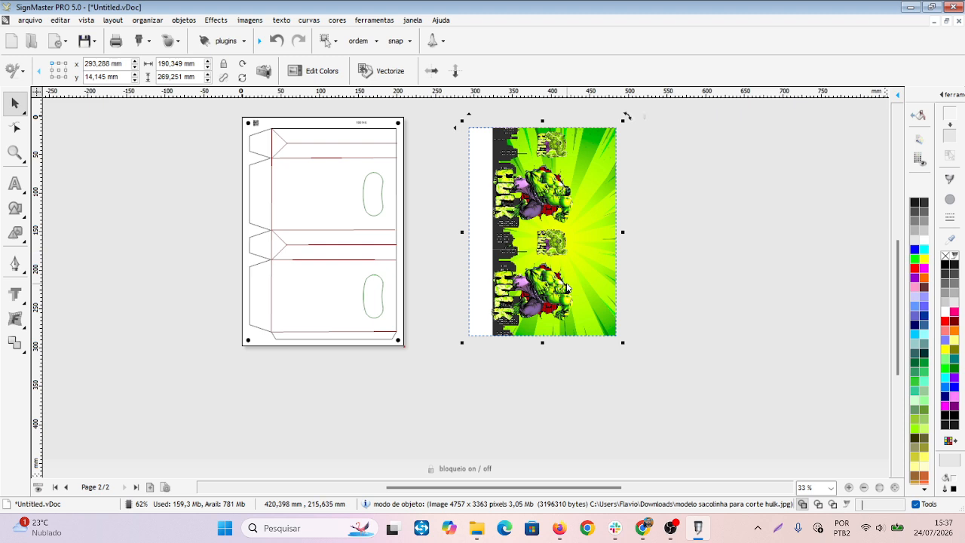
Step: Send the Hulk artwork to the back so the bag template lines lie in front of it
right_click(528, 244)
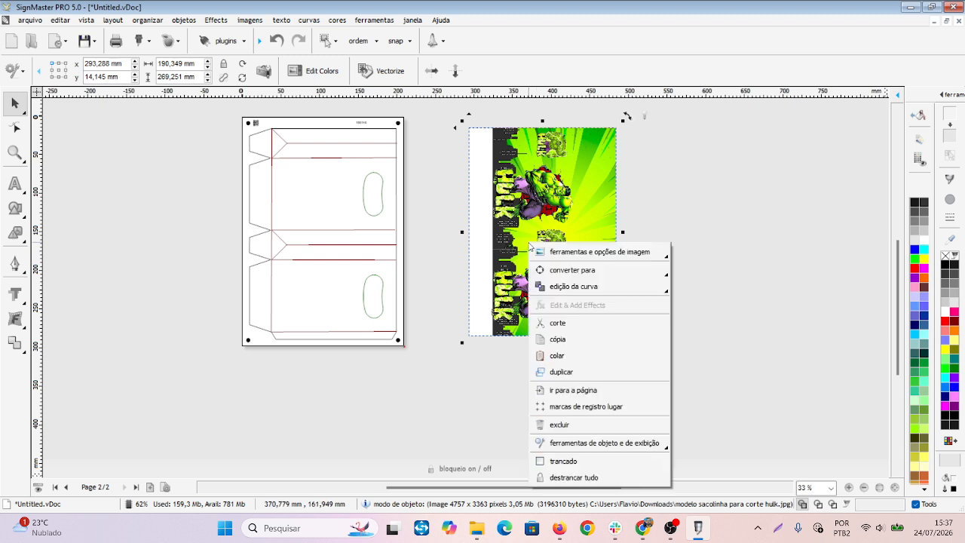
mouse_move(583, 444)
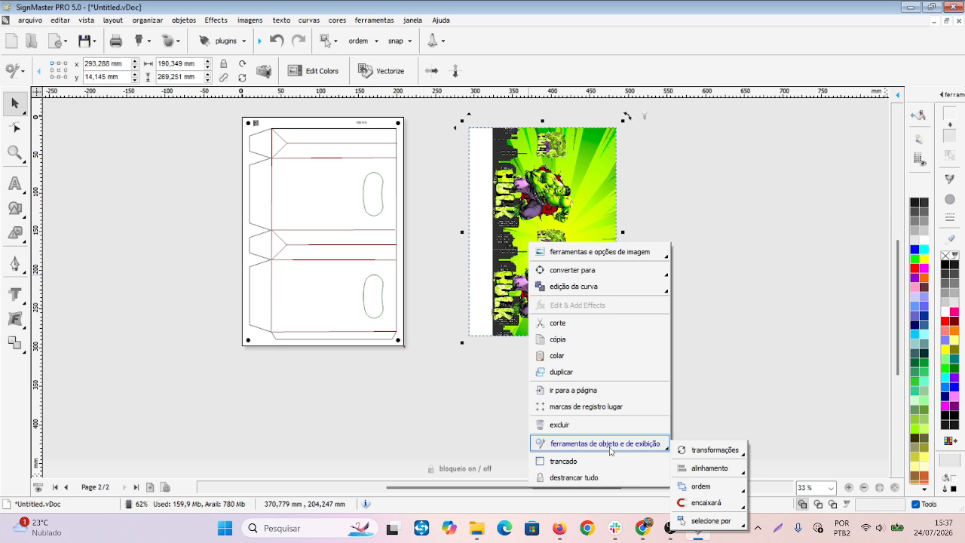
mouse_move(720, 490)
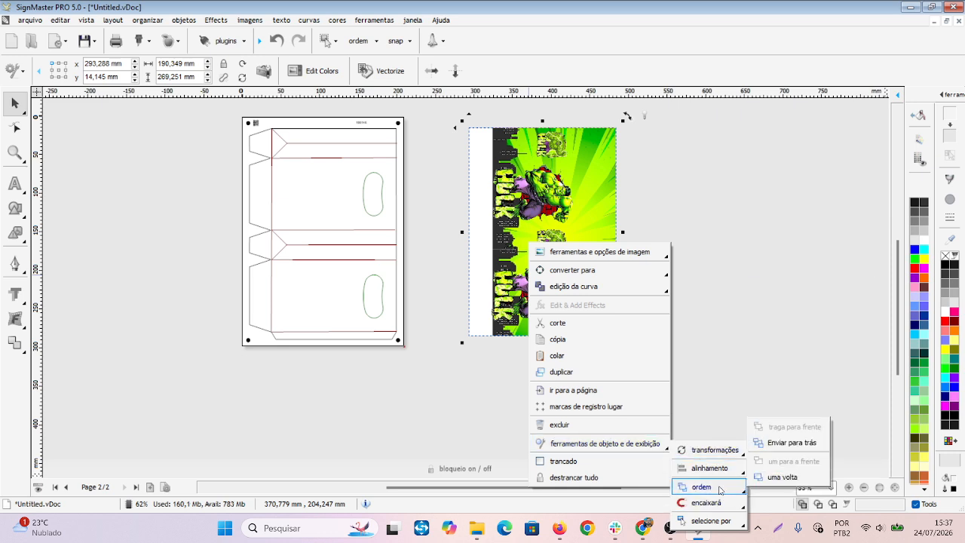
click(791, 443)
Step: Center the Hulk artwork on the A4 page vertically and horizontally, over the bag template
key(Up)
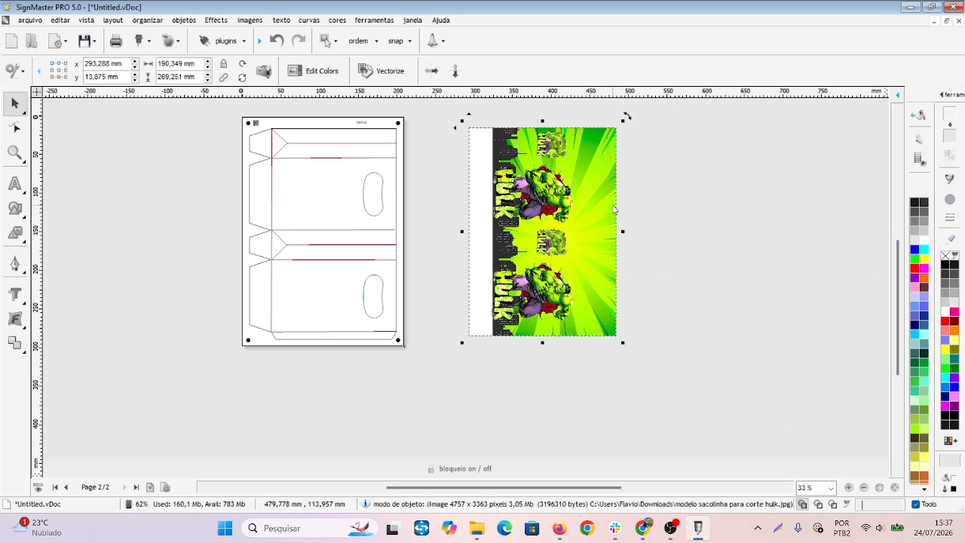
click(770, 203)
click(553, 210)
key(c)
click(559, 214)
scroll(326, 290, up, 1)
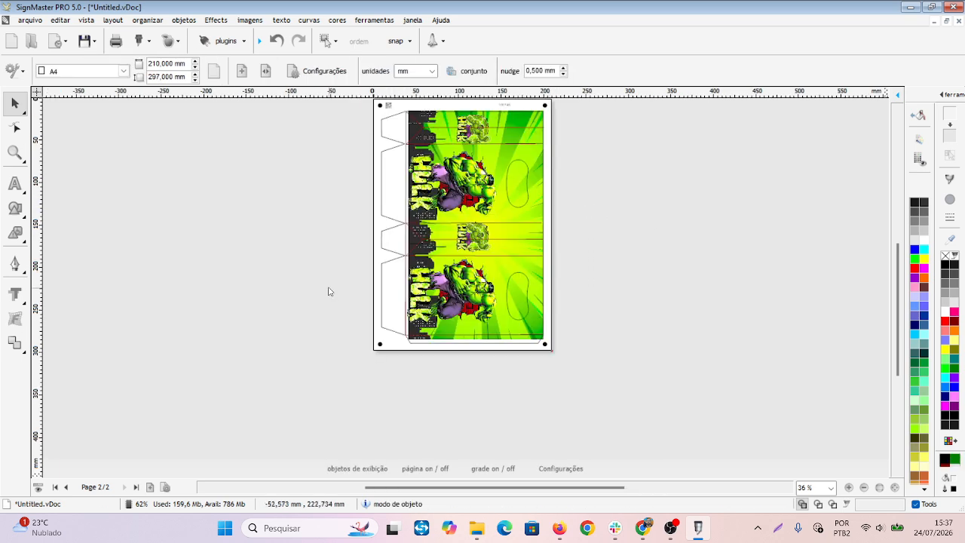
Step: Enlarge the Hulk artwork proportionally to about 193,3 × 273,4 mm and center it on the page again
scroll(483, 288, up, 8)
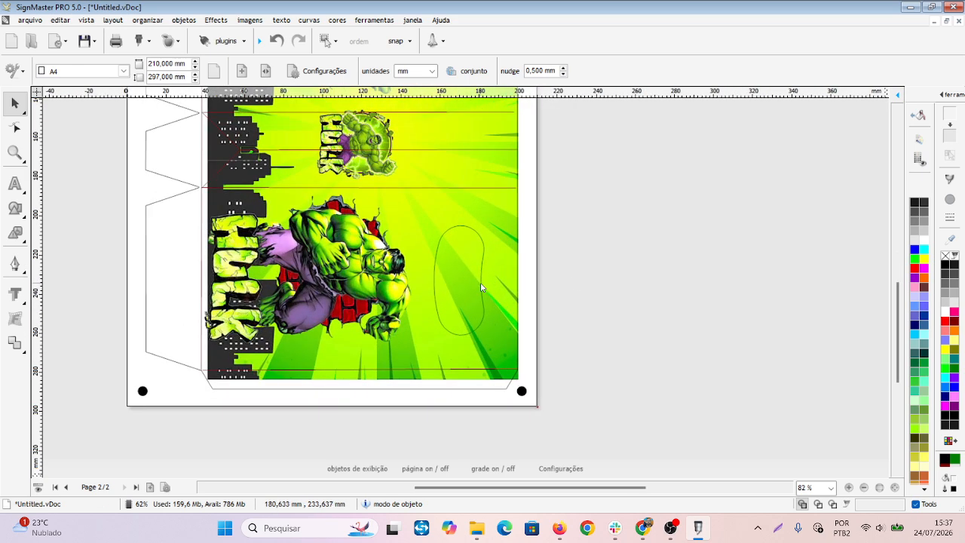
scroll(482, 287, up, 1)
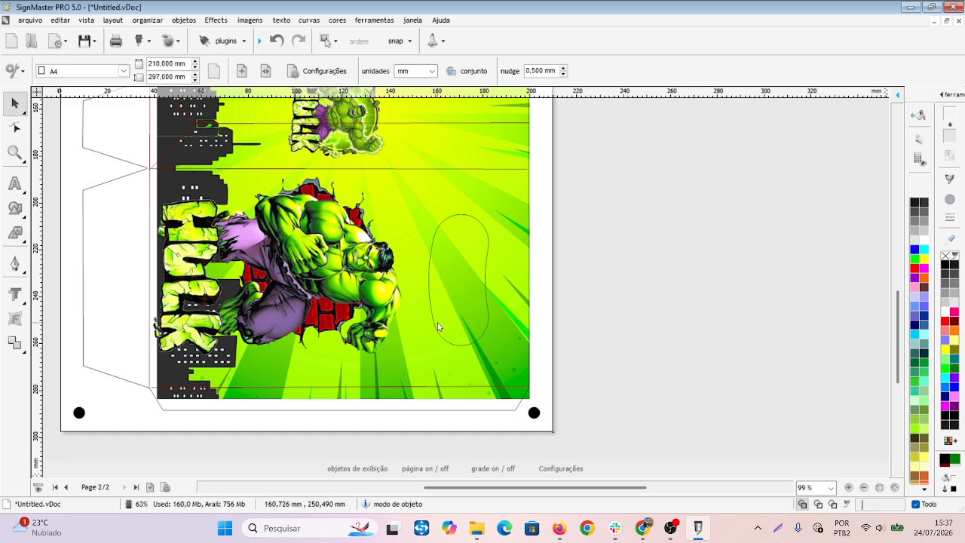
scroll(477, 316, down, 1)
click(445, 384)
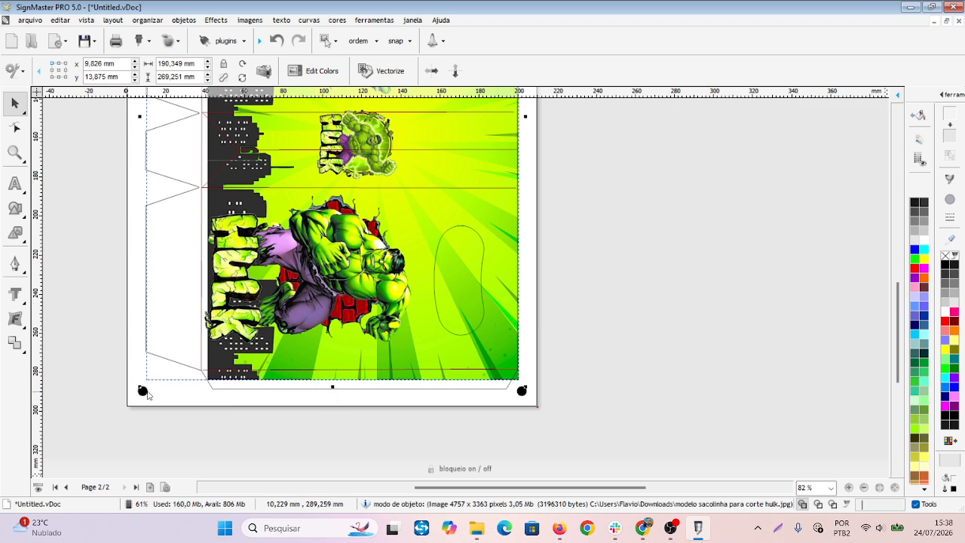
drag(142, 391, 120, 395)
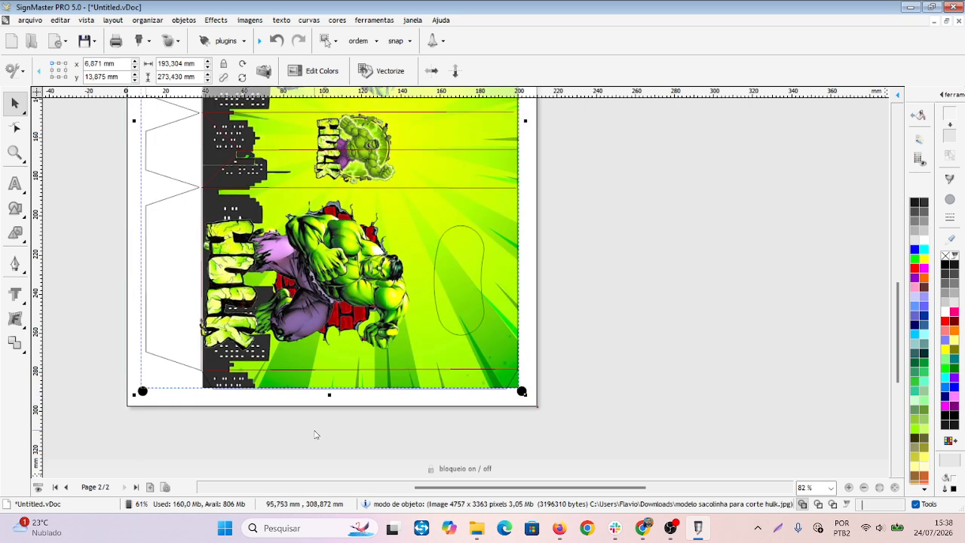
key(e)
key(c)
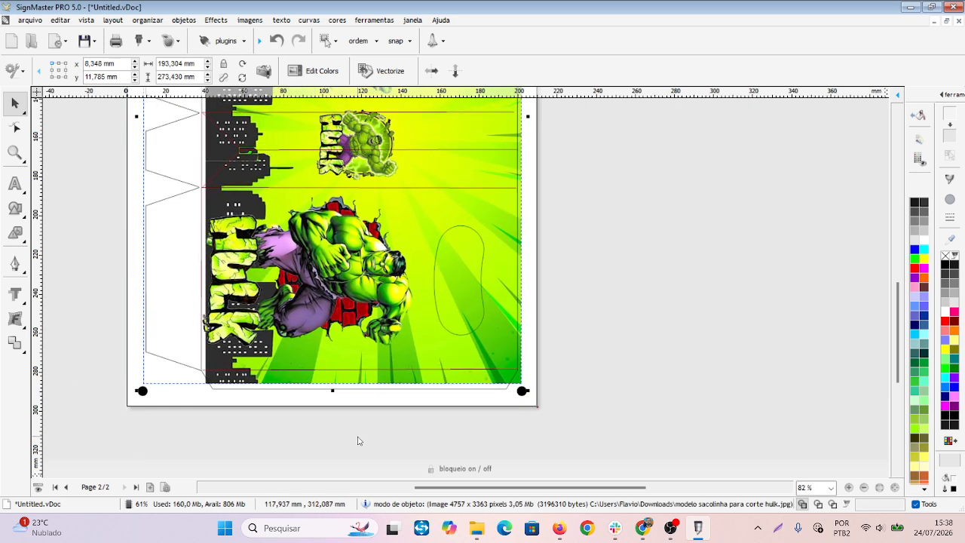
Step: Enlarge the Hulk artwork further to about 196,3 × 277,6 mm and center it on the page
drag(132, 392, 121, 403)
key(e)
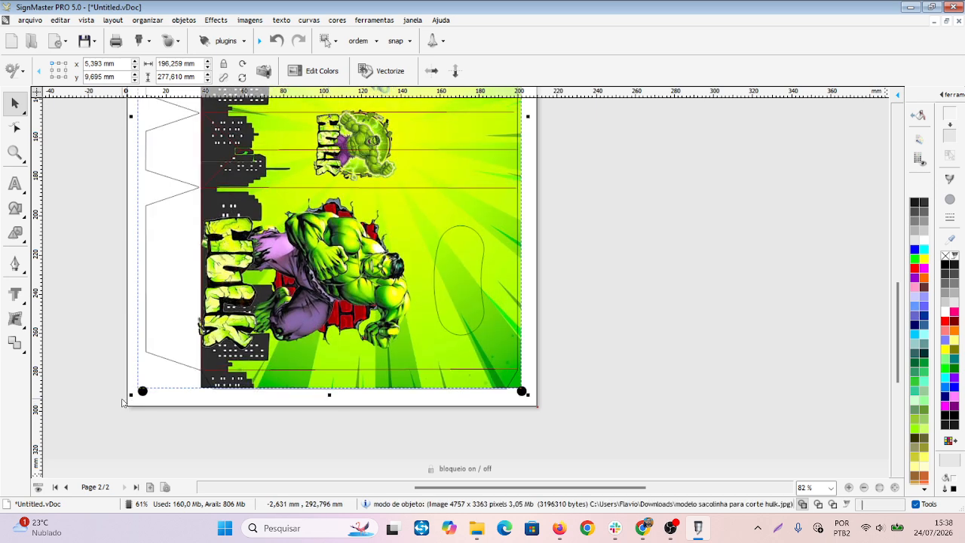
key(c)
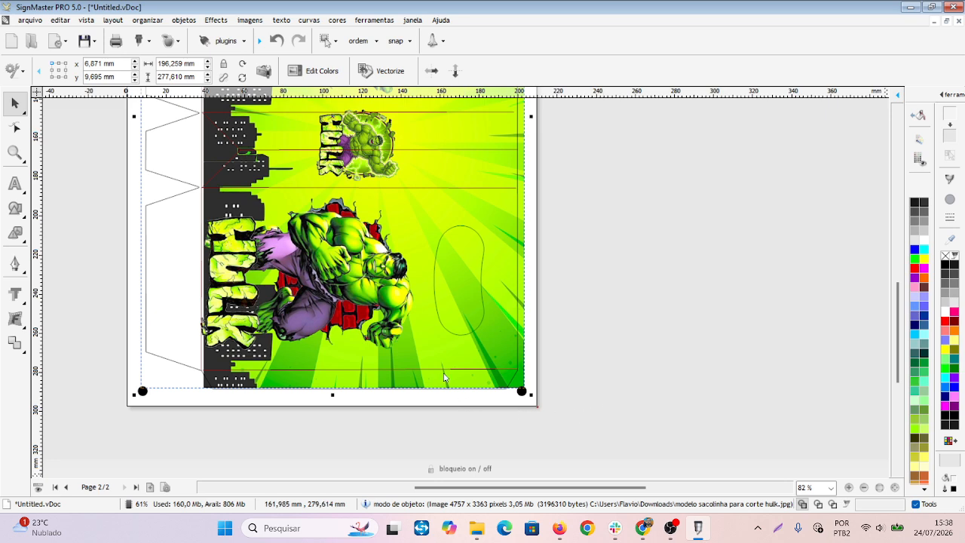
click(438, 420)
scroll(441, 390, up, 1)
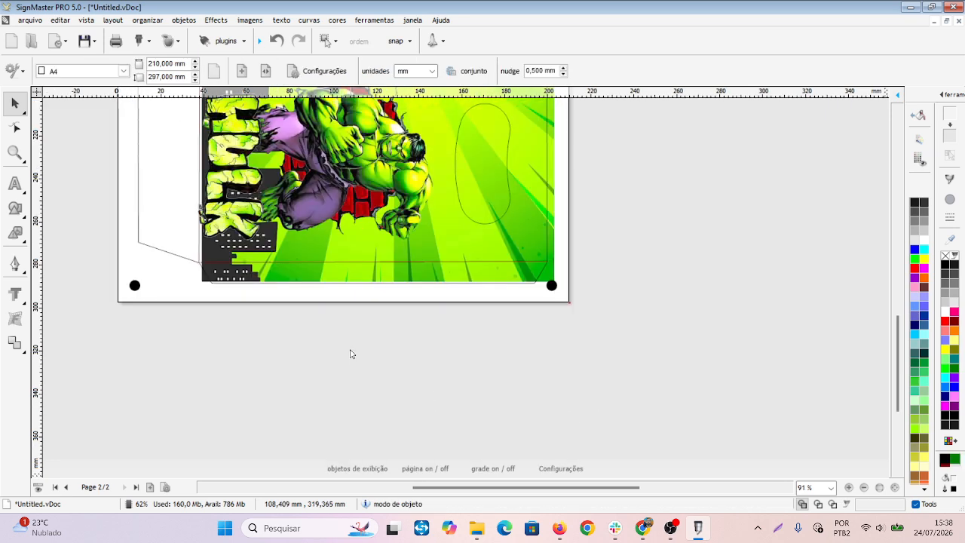
Step: Check the artwork against the registration marks, reduce it to about 192,5 × 272,3 mm, and center it on the page
click(280, 276)
scroll(470, 155, down, 6)
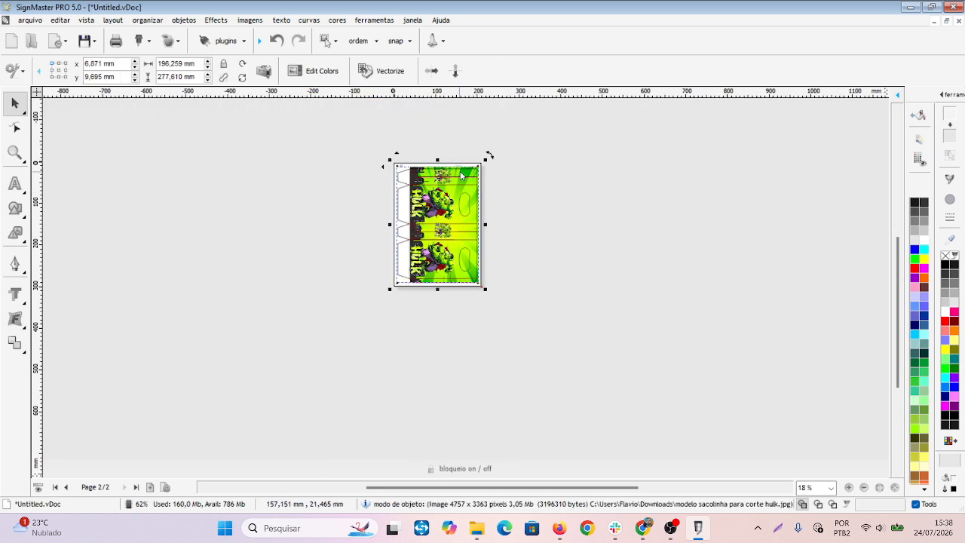
scroll(449, 261, up, 6)
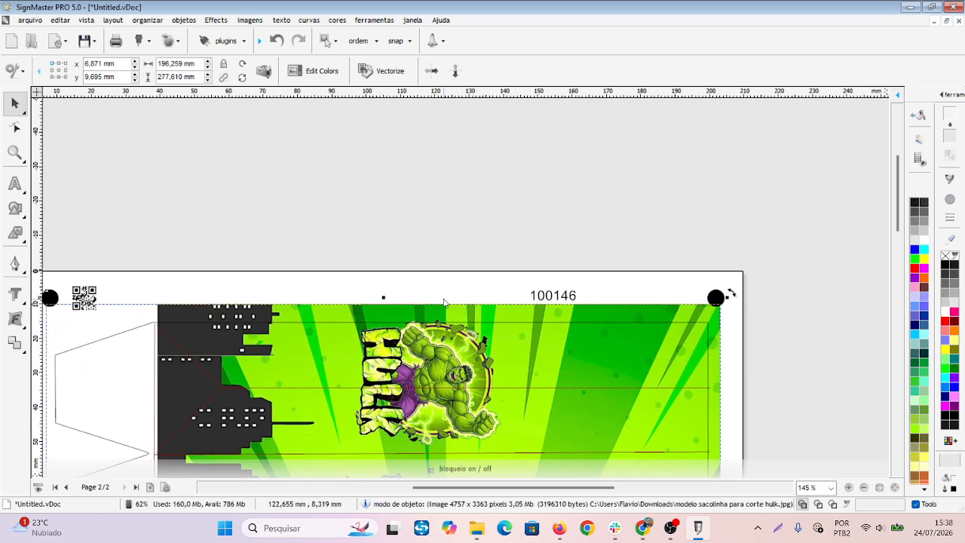
scroll(463, 288, down, 5)
scroll(429, 279, up, 3)
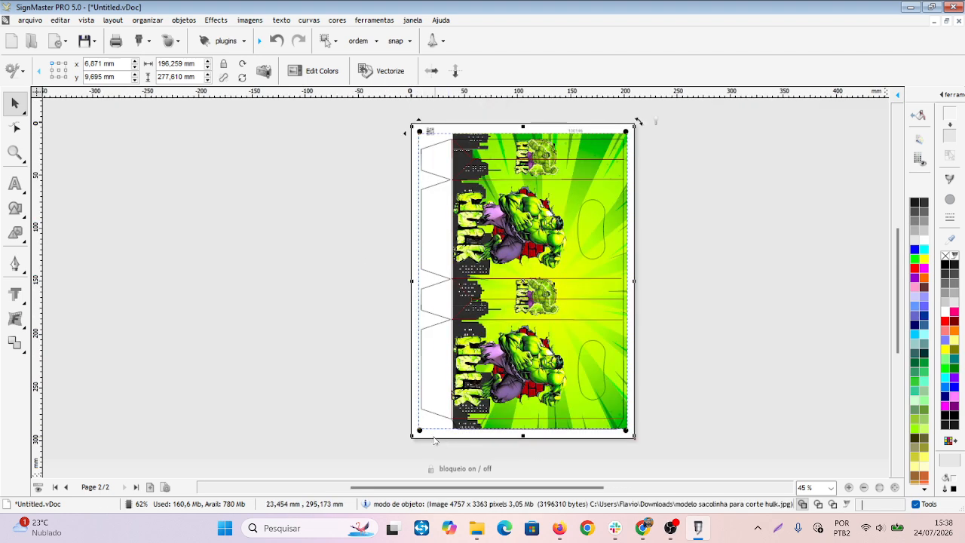
drag(410, 435, 414, 429)
key(p)
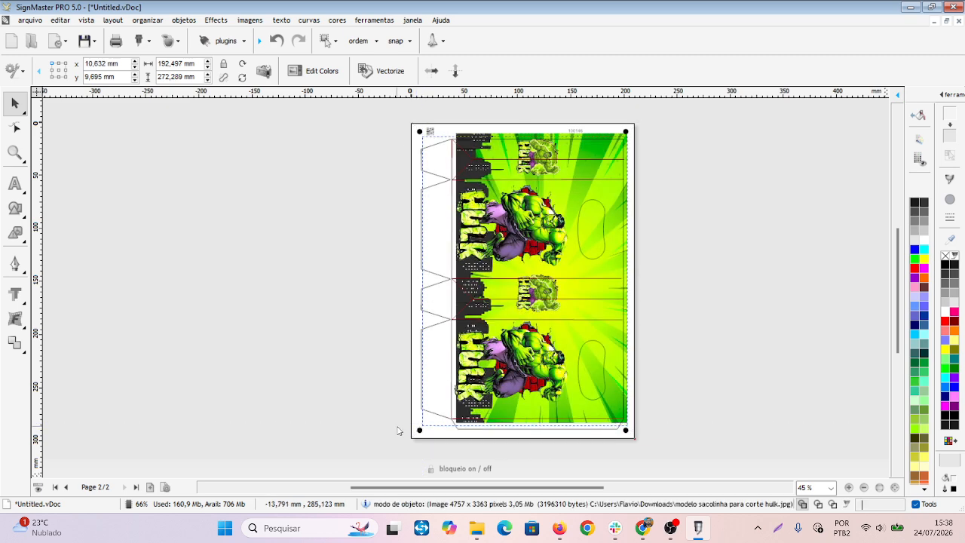
scroll(561, 368, up, 5)
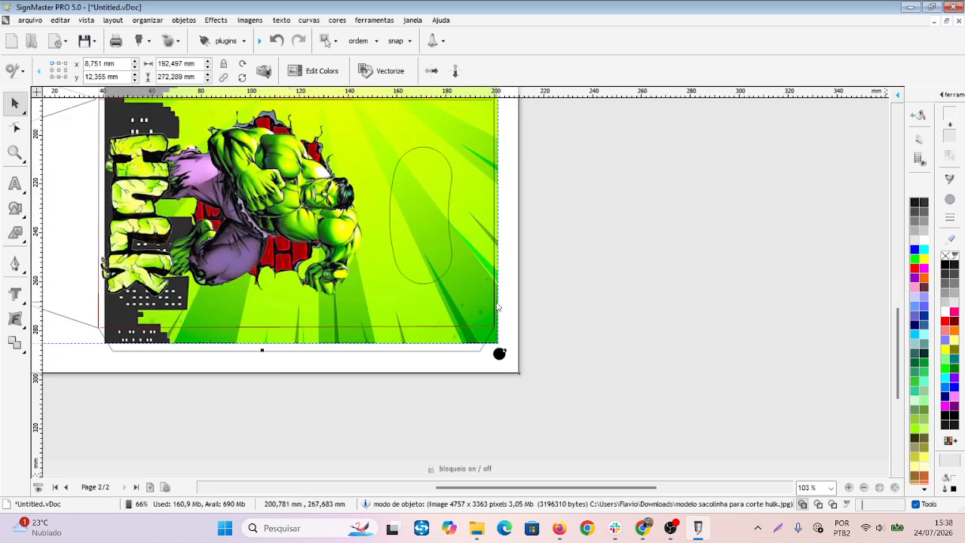
Step: Nudge the Hulk artwork 3 mm down and 2,5 mm left to cover the bottom flap and meet the bag's left fold
click(436, 425)
click(426, 335)
key(Down)
key(Down)
key(Down)
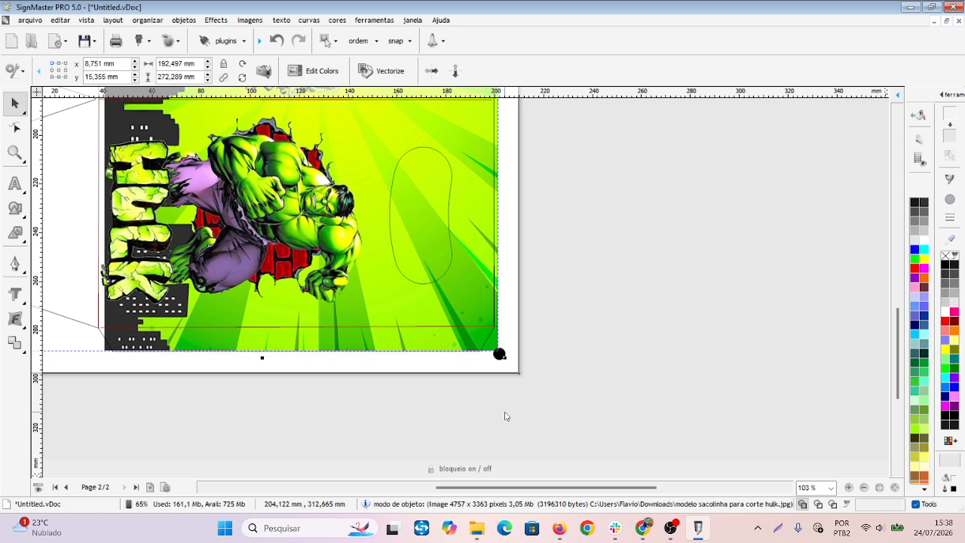
key(Left)
key(Left)
key(Left)
key(Left)
key(Left)
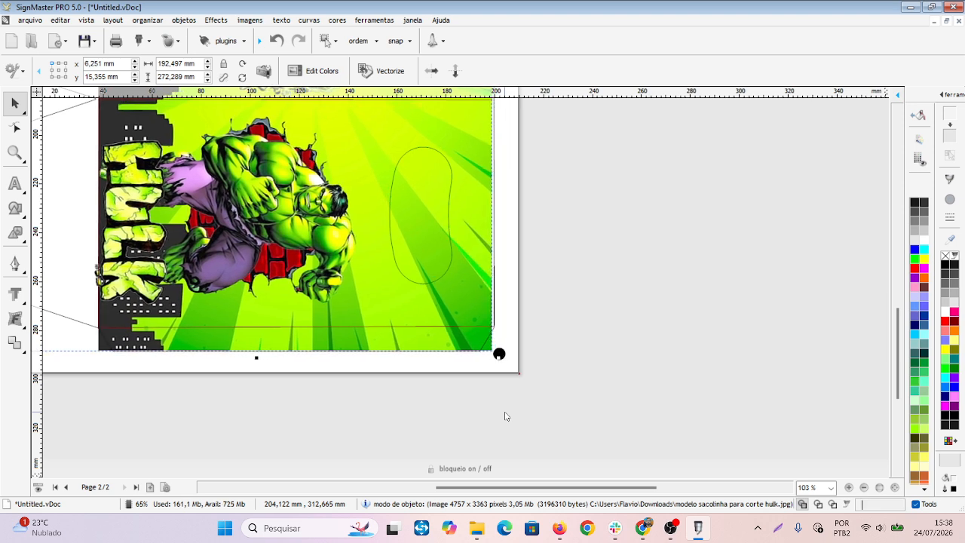
Step: Enlarge the Hulk artwork from its upper-right corner to about 195,5 × 276,5 mm, past the bag's top and right edges
click(793, 259)
scroll(463, 256, up, 3)
scroll(463, 257, down, 5)
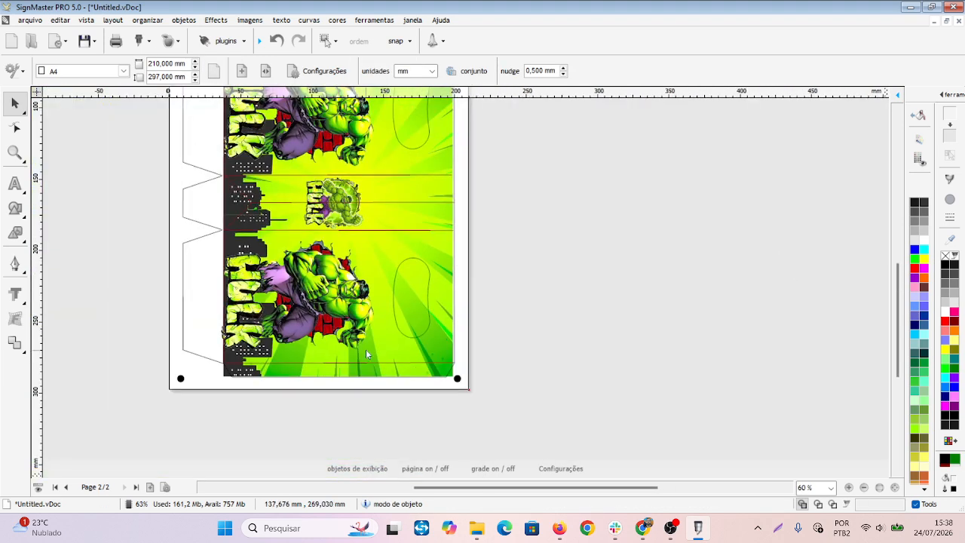
scroll(249, 383, down, 4)
scroll(470, 168, up, 3)
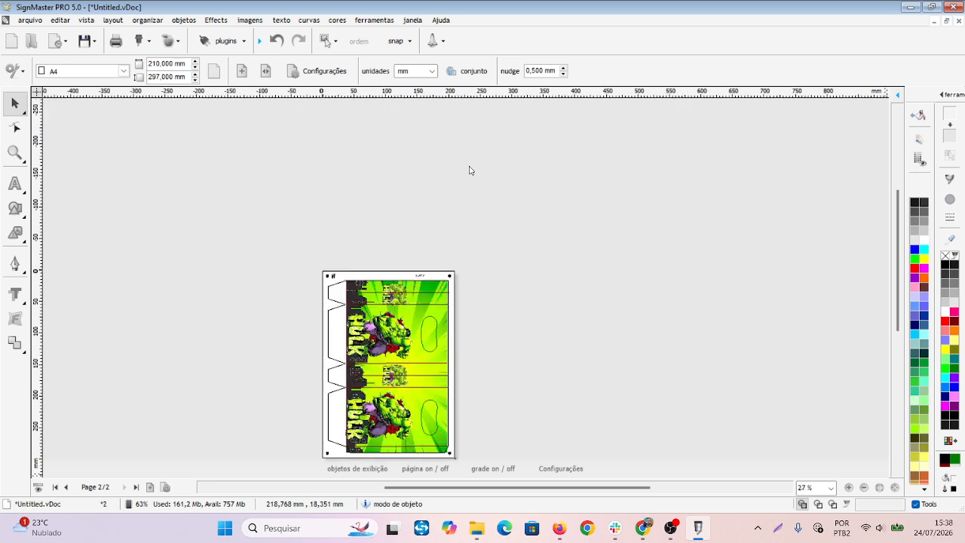
click(462, 412)
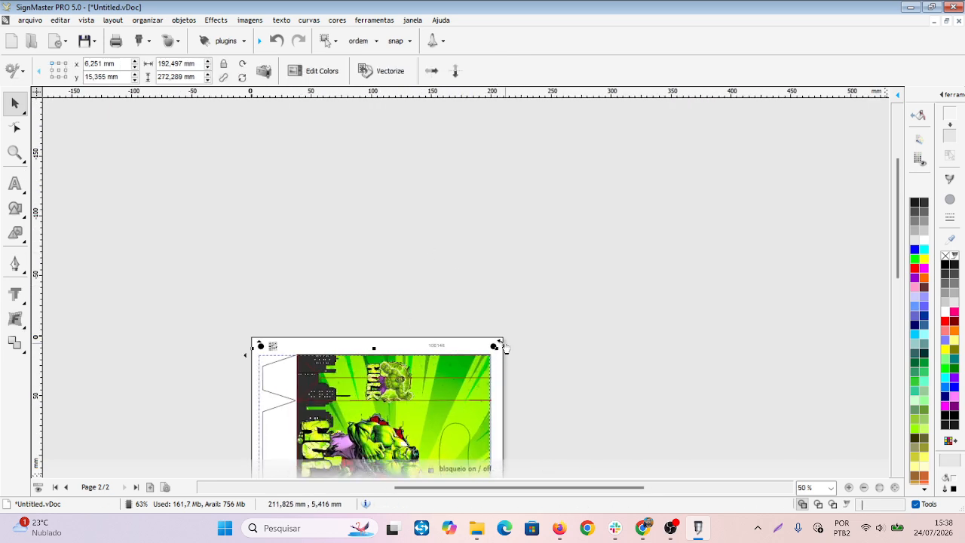
drag(497, 344, 505, 340)
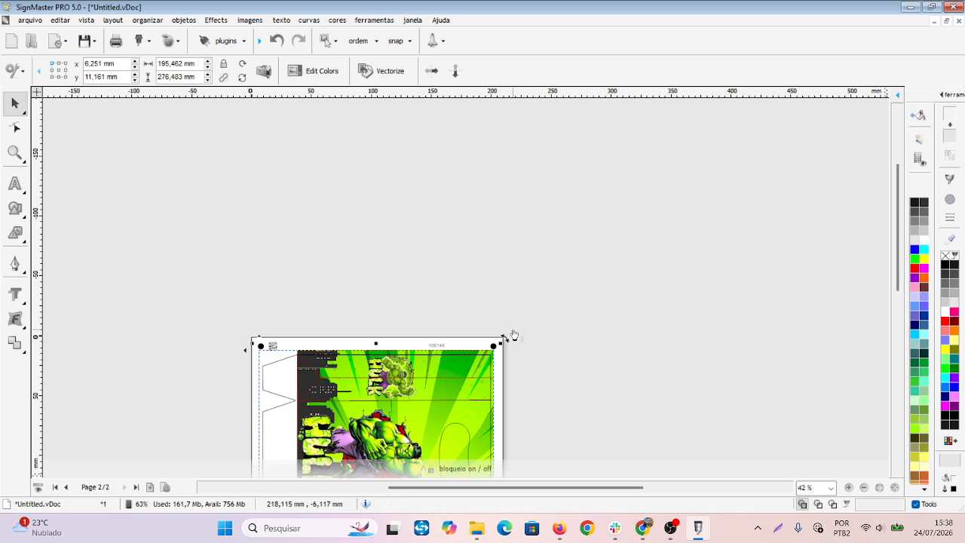
Step: Check the artwork's lower-right corner and nudge the artwork 0,5 mm left and 1 mm down
scroll(514, 336, down, 3)
scroll(455, 375, up, 4)
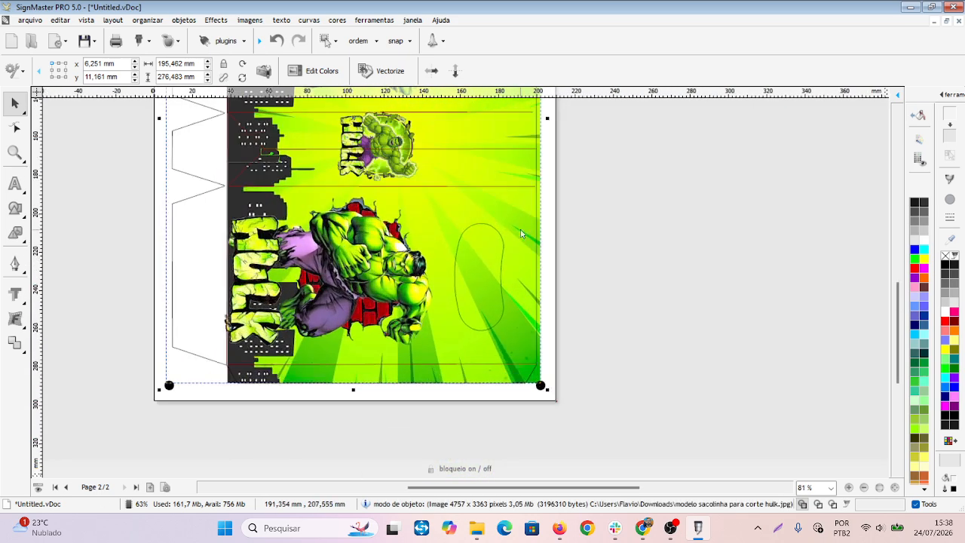
scroll(577, 408, left, 5)
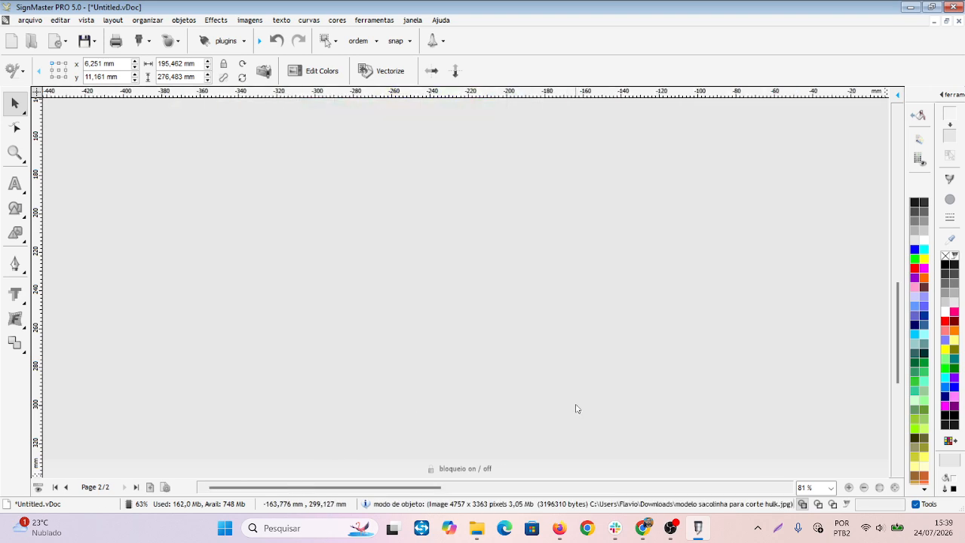
scroll(562, 366, down, 6)
click(839, 294)
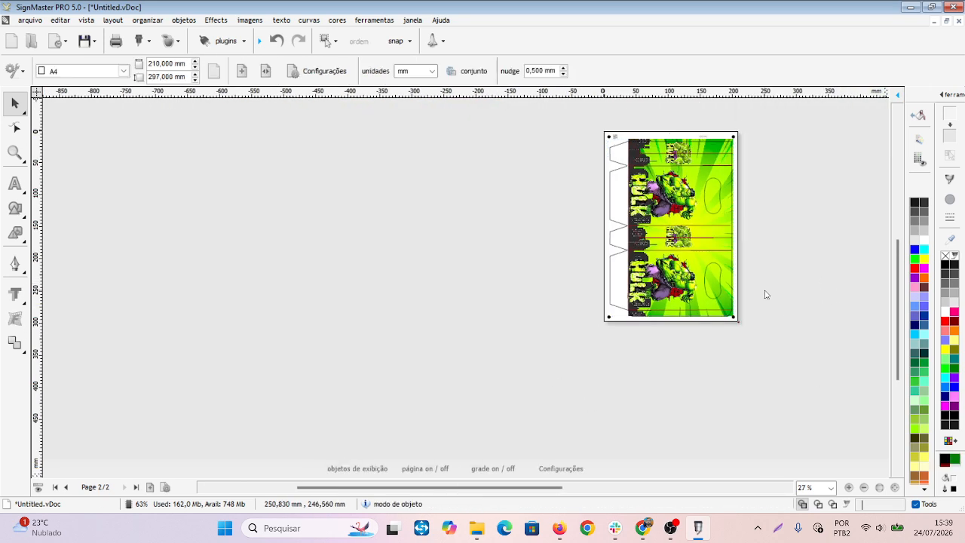
scroll(764, 292, up, 3)
drag(485, 488, 573, 488)
scroll(701, 286, up, 1)
scroll(344, 275, up, 3)
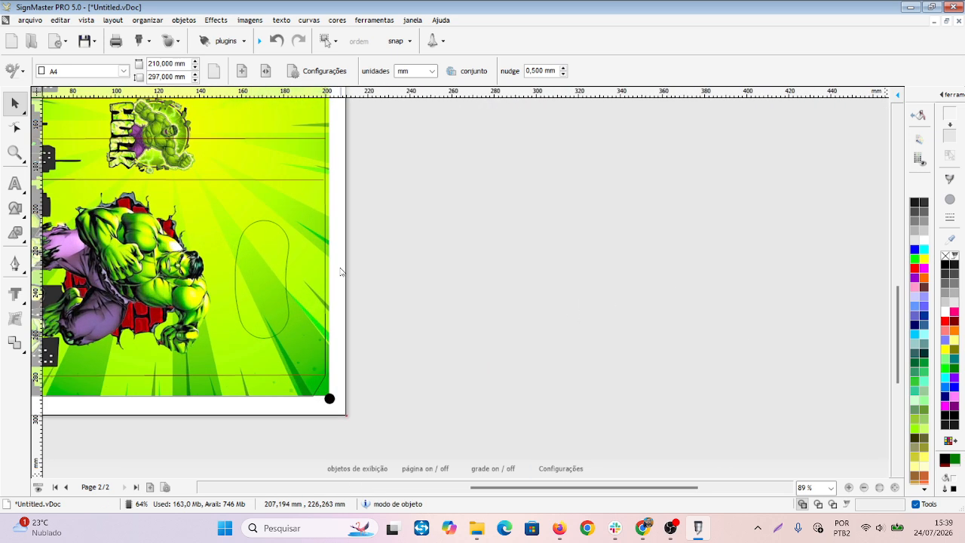
click(304, 229)
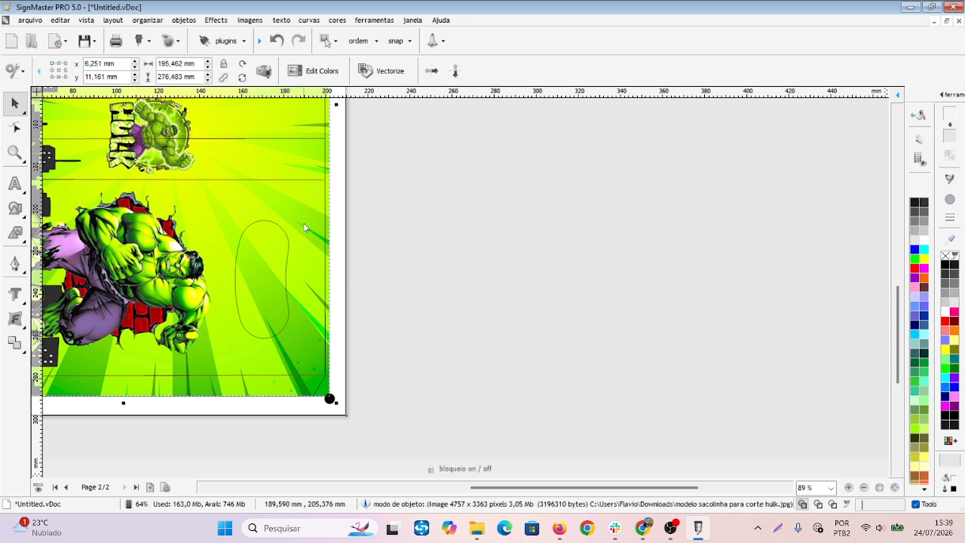
key(Left)
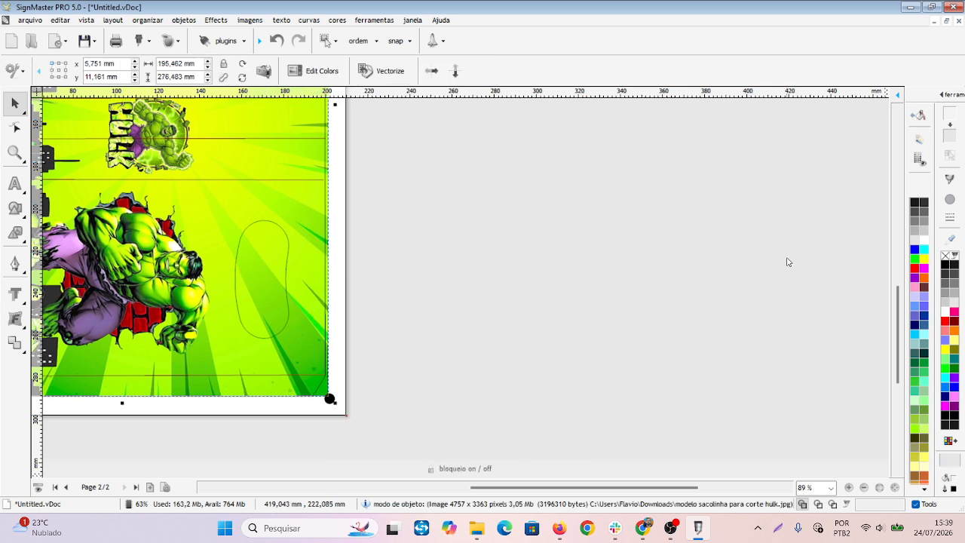
key(Down)
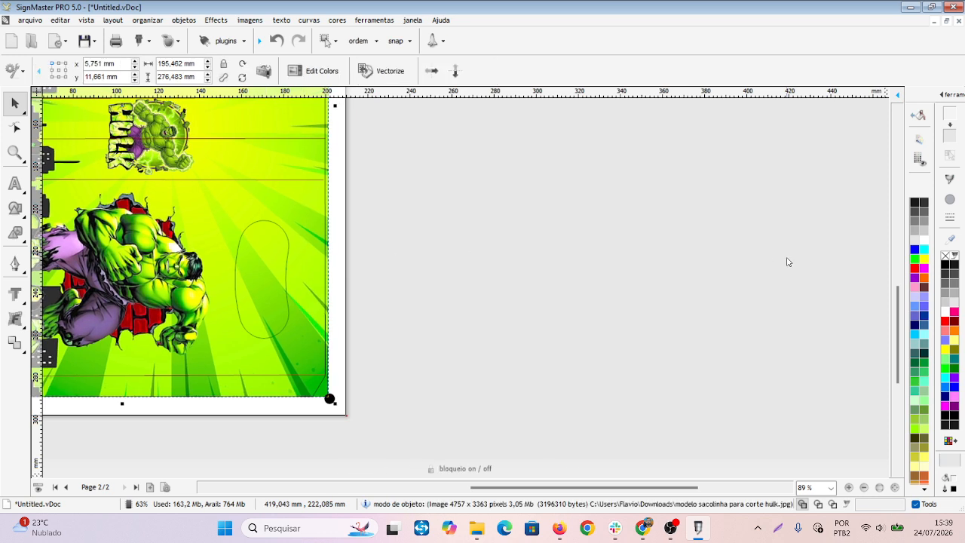
key(Down)
Step: Check the artwork's upper edge against the registration marks and nudge the artwork down to Y 13,161 mm
scroll(787, 261, down, 3)
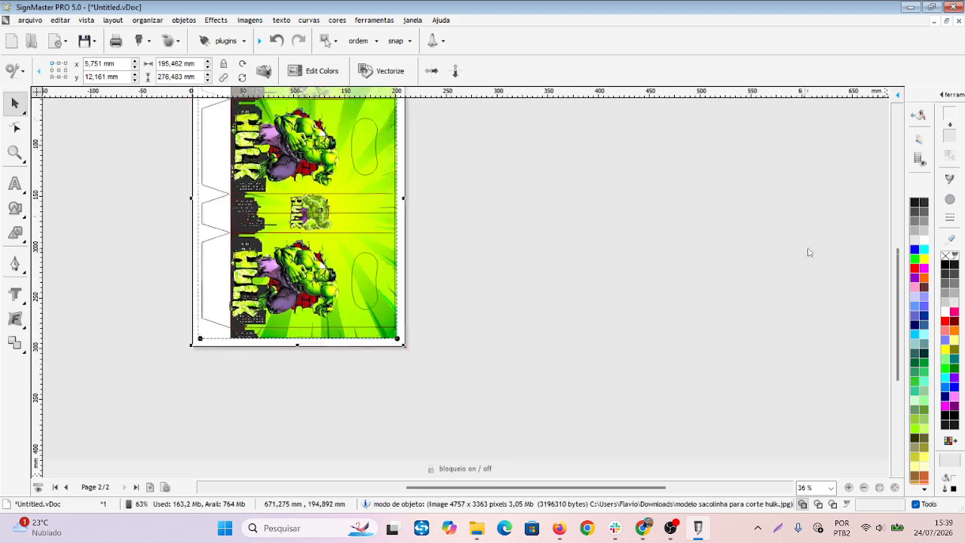
scroll(347, 166, up, 3)
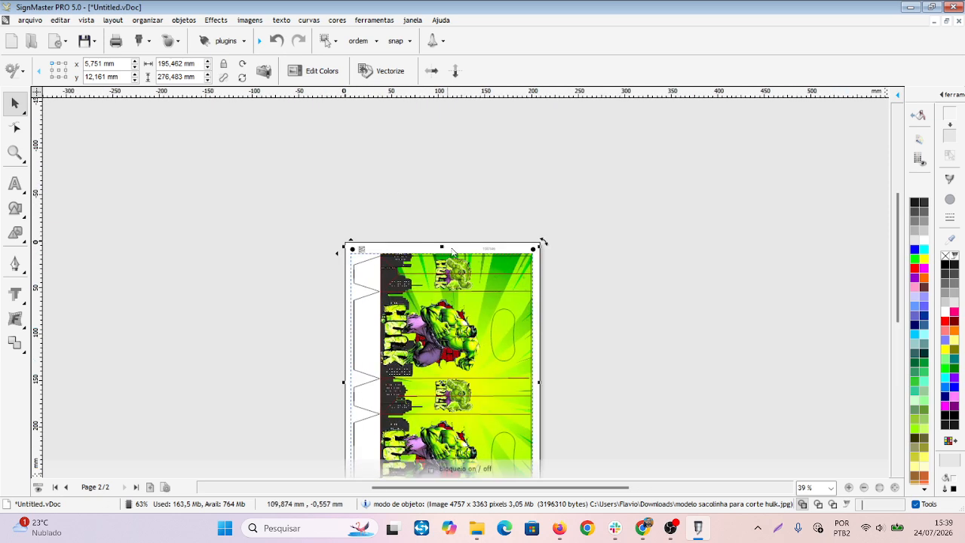
scroll(478, 293, up, 2)
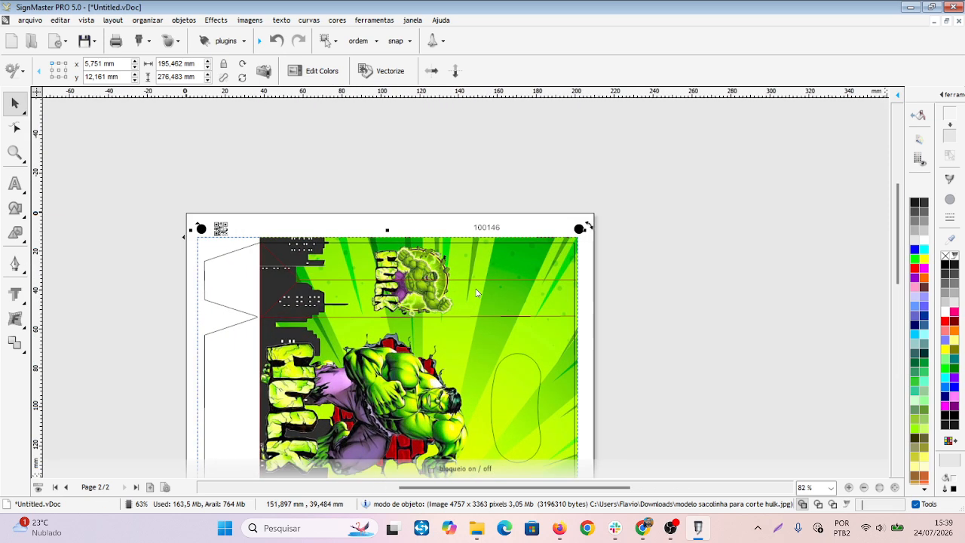
key(Down)
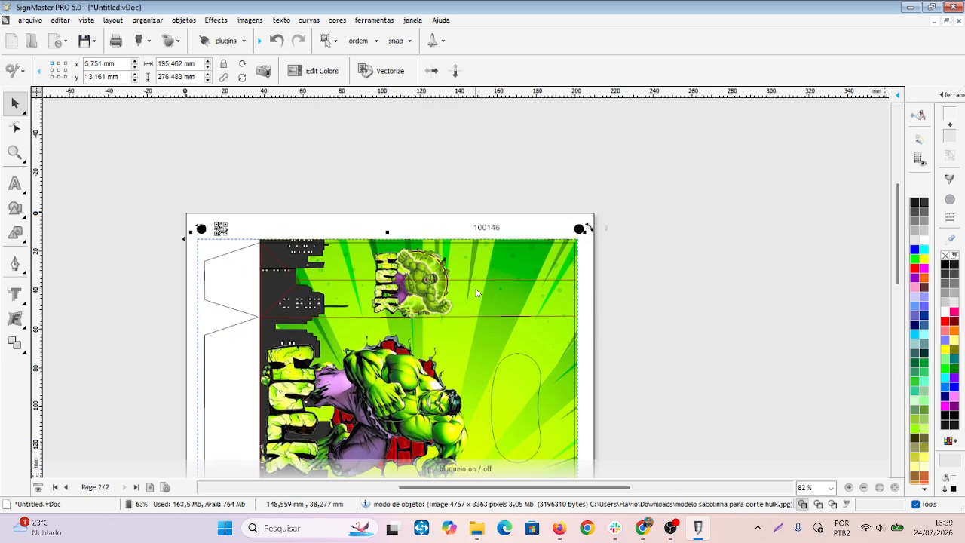
Step: Try the Hulk artwork 0,5 mm further left at the bag's lower-left fold and move it back
scroll(476, 293, down, 3)
scroll(432, 411, up, 2)
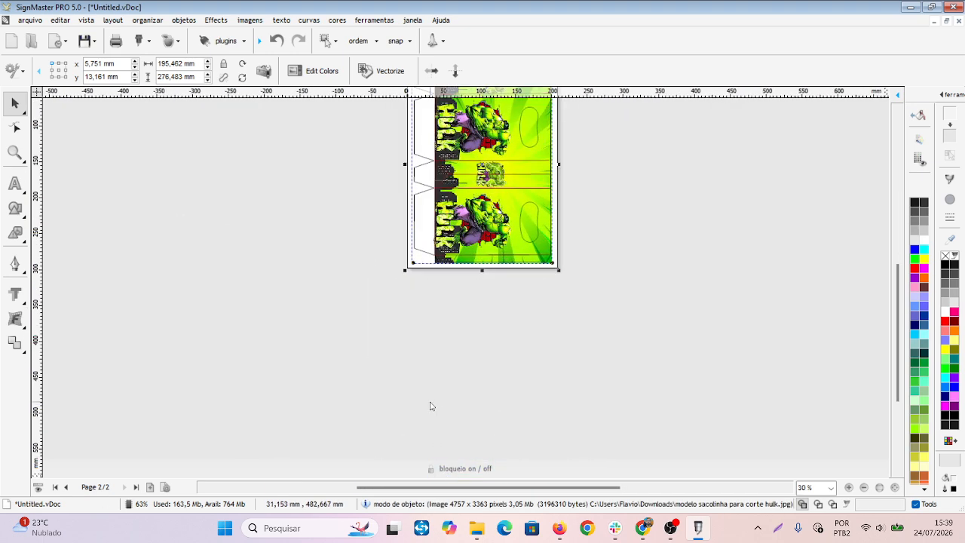
scroll(476, 271, up, 5)
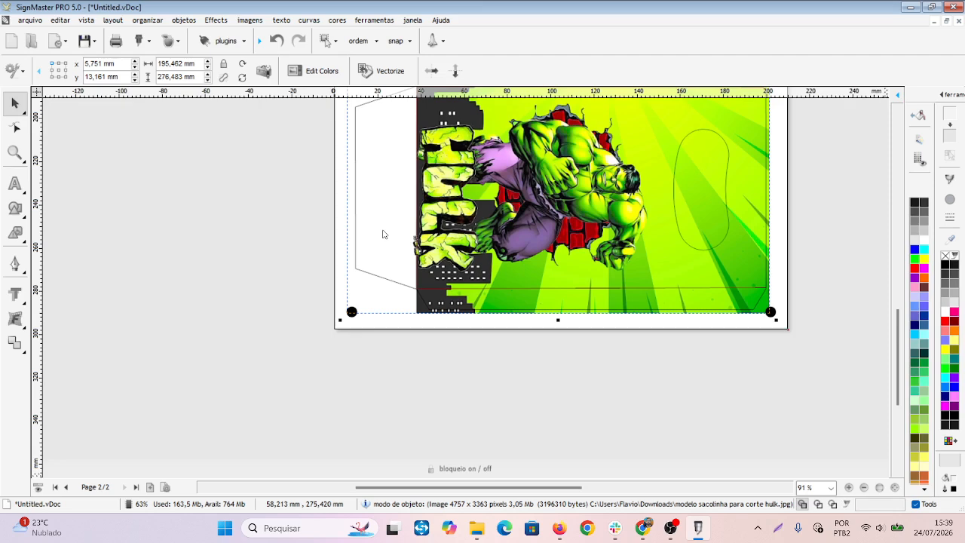
scroll(394, 288, up, 1)
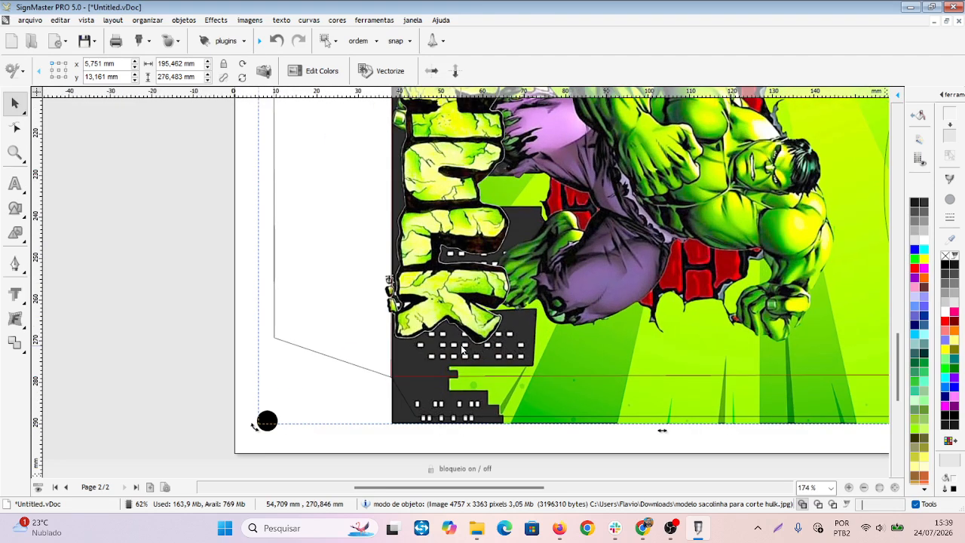
click(104, 277)
click(593, 344)
key(Left)
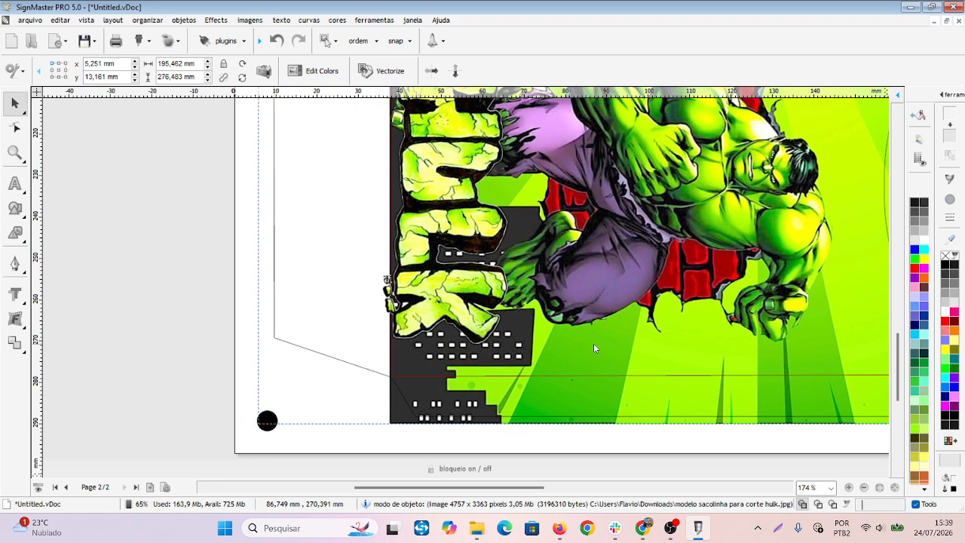
key(Right)
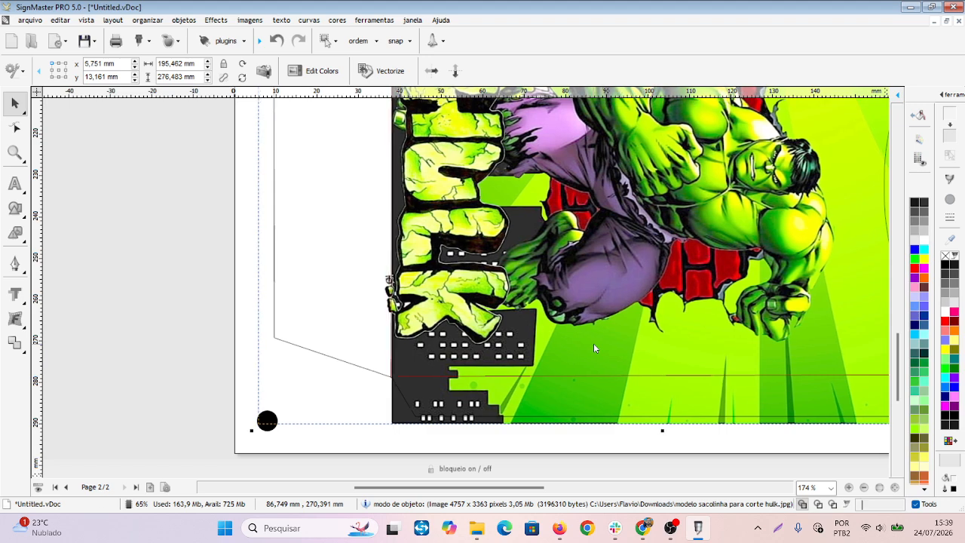
scroll(497, 303, down, 5)
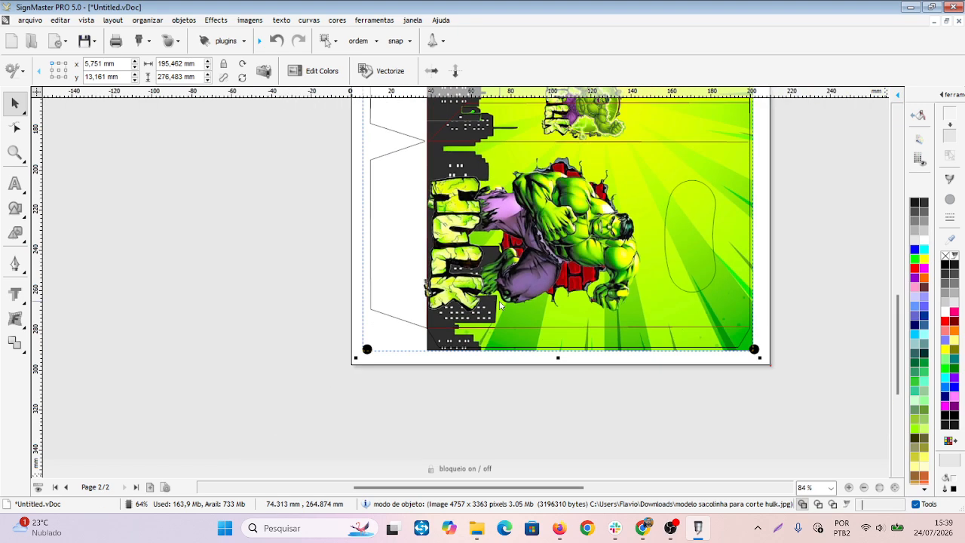
scroll(498, 304, down, 2)
click(596, 246)
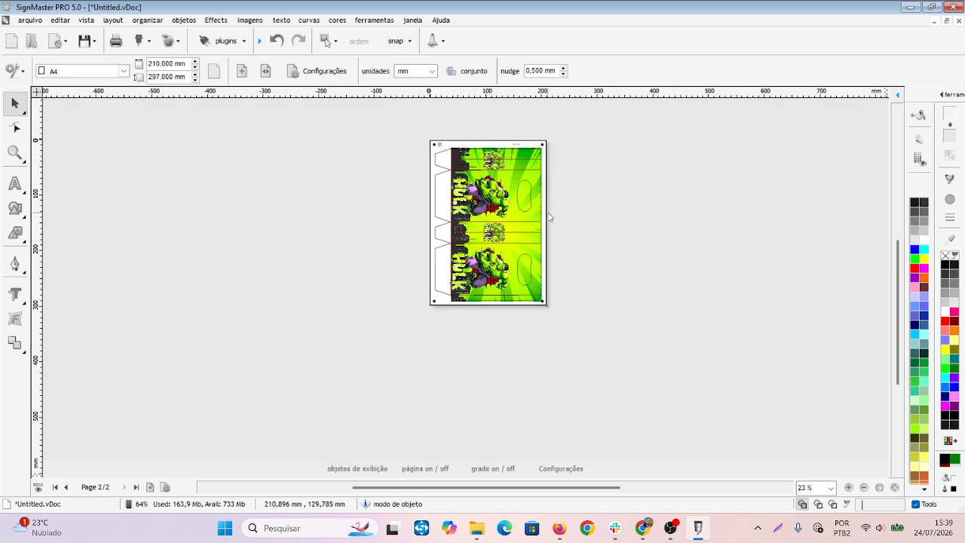
Step: Review how the Hulk artwork fits the whole bag template, selecting the bag's cut outline to compare the two
scroll(527, 215, up, 2)
scroll(527, 216, up, 3)
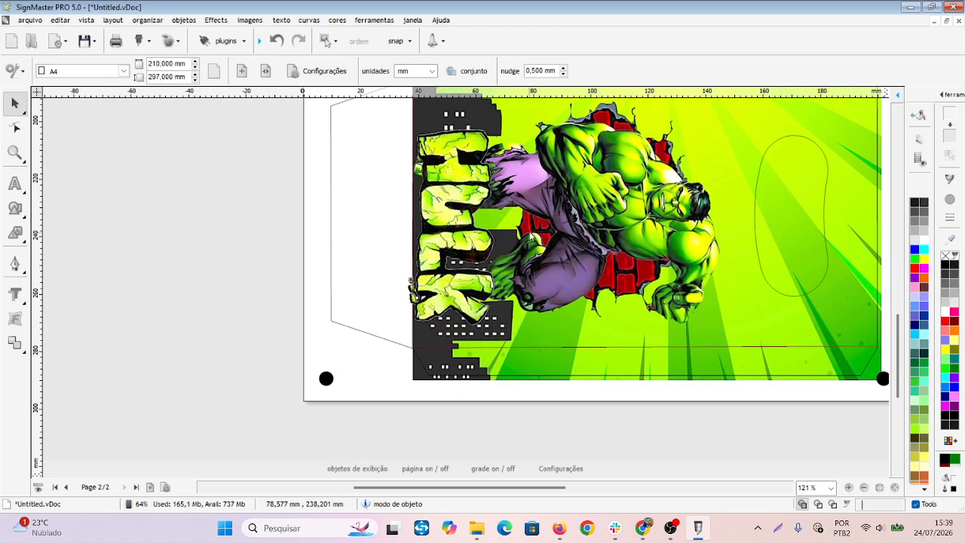
scroll(573, 226, down, 5)
scroll(576, 155, up, 1)
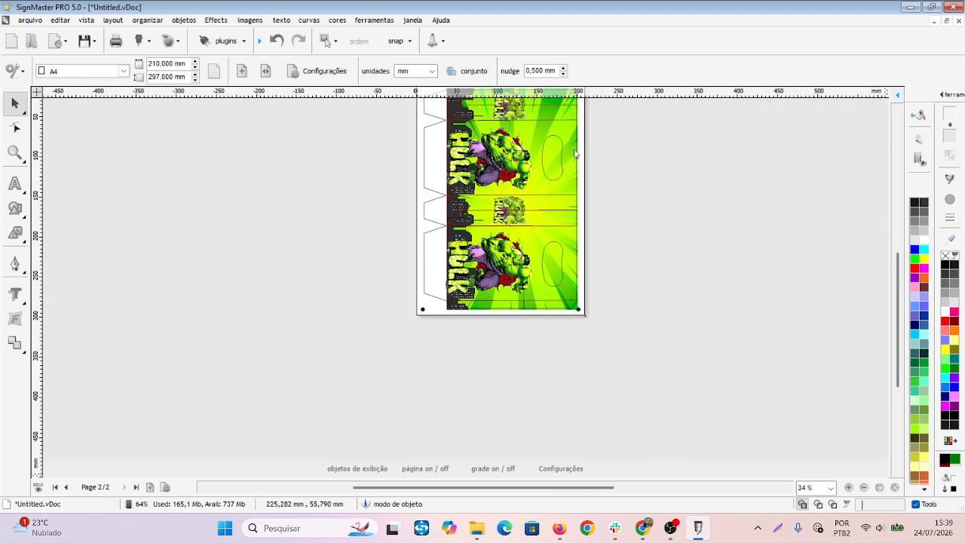
scroll(575, 154, up, 1)
drag(899, 291, 899, 252)
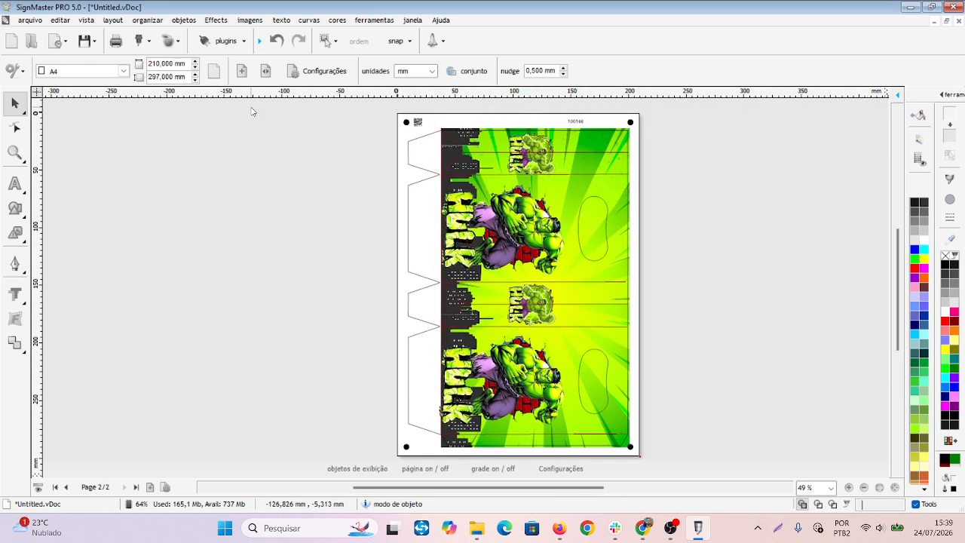
click(412, 190)
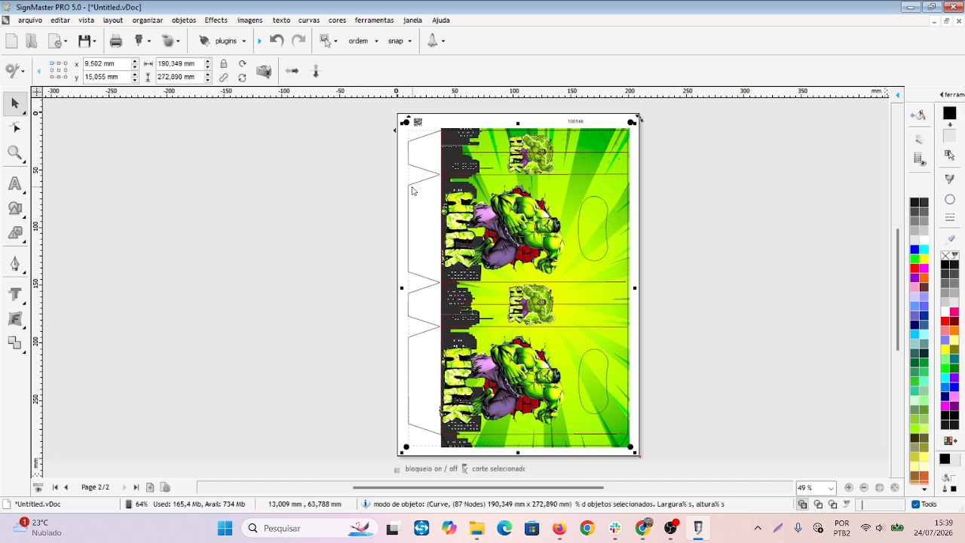
Step: Examine the artwork's margin beyond the cut outline near the lower-right registration mark
click(738, 440)
scroll(507, 375, up, 1)
scroll(471, 296, up, 7)
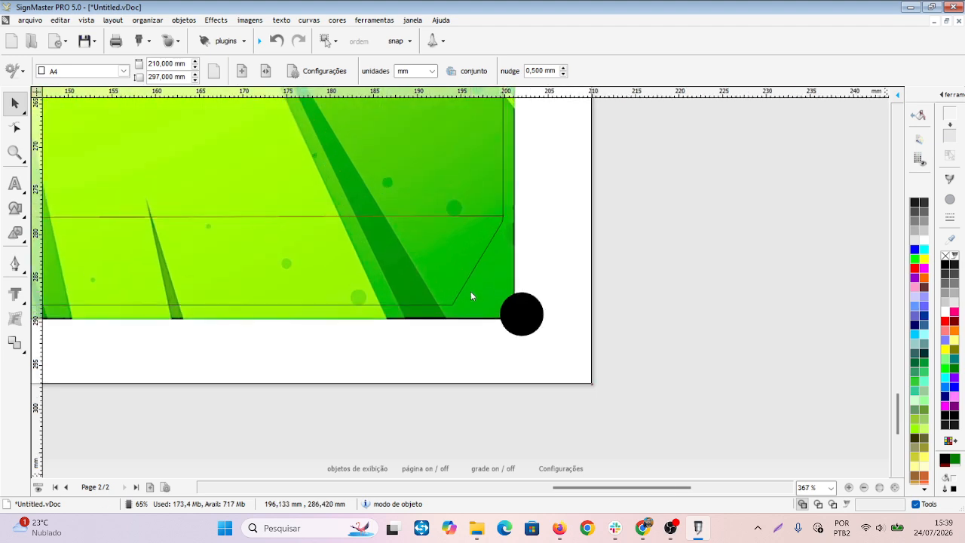
scroll(513, 308, up, 2)
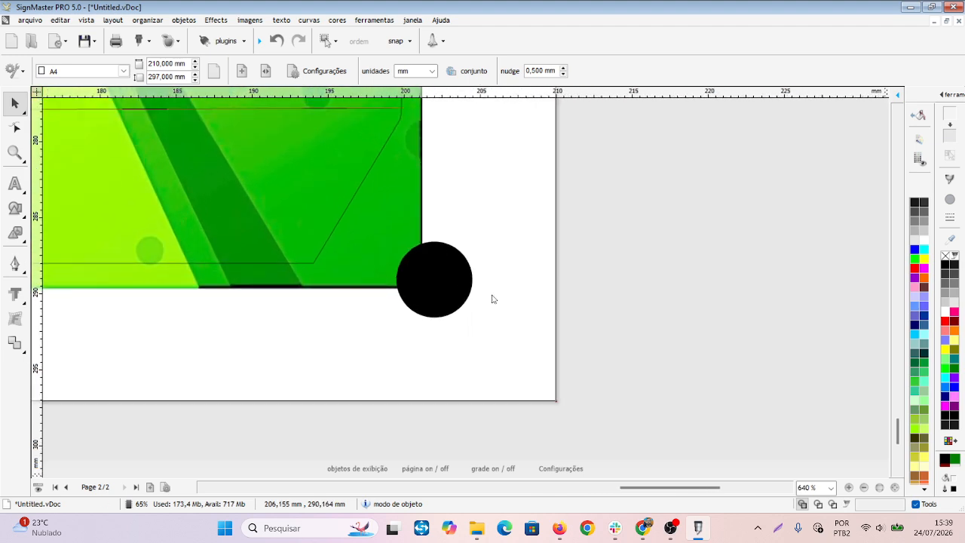
scroll(448, 274, up, 1)
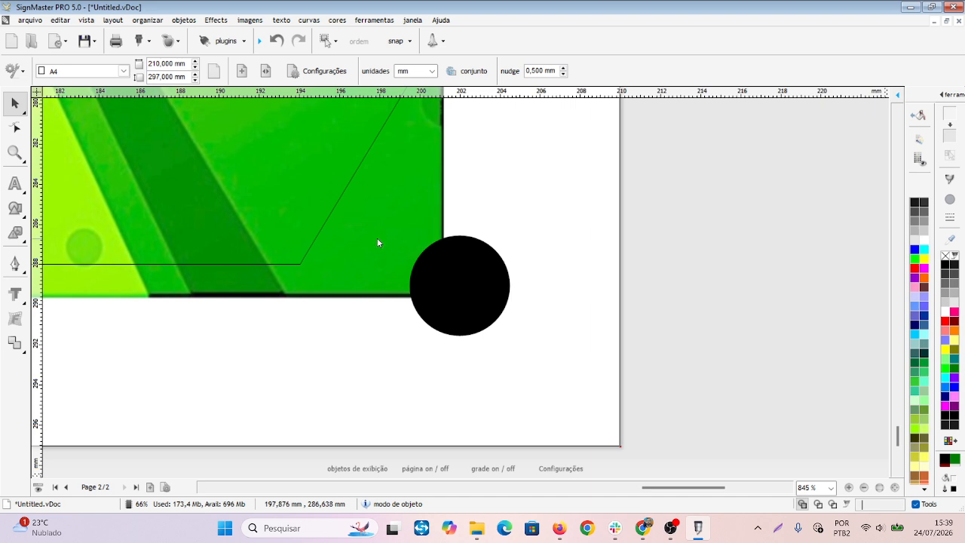
scroll(379, 244, down, 5)
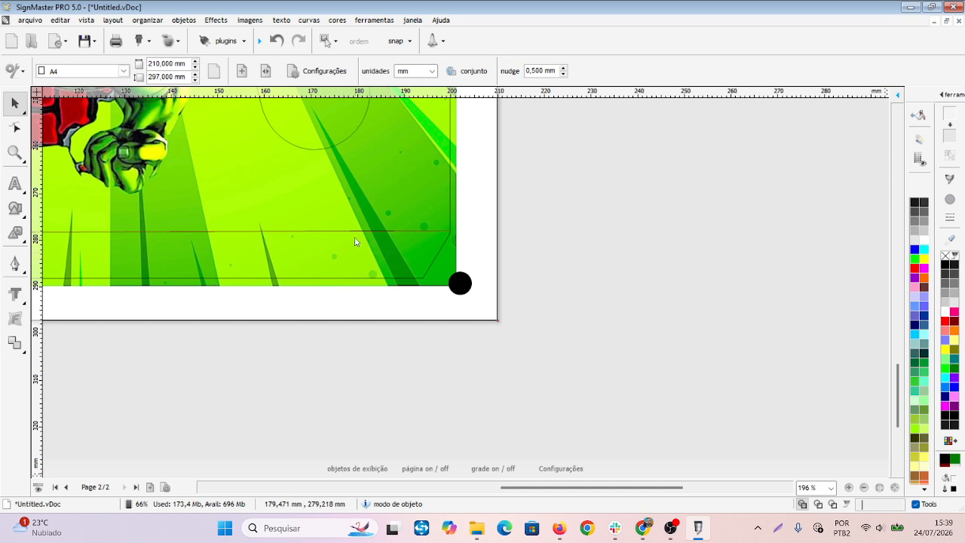
scroll(355, 242, down, 4)
scroll(410, 236, down, 2)
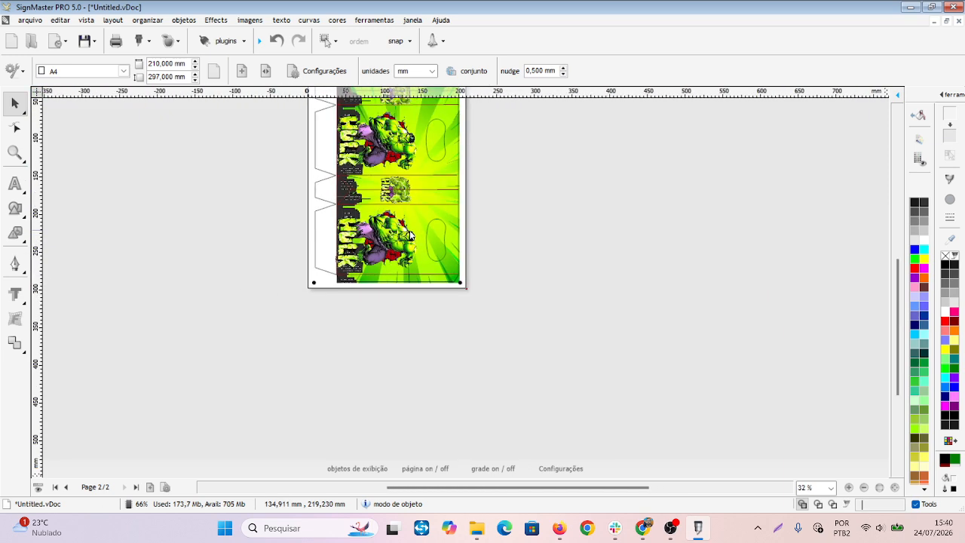
scroll(409, 236, down, 1)
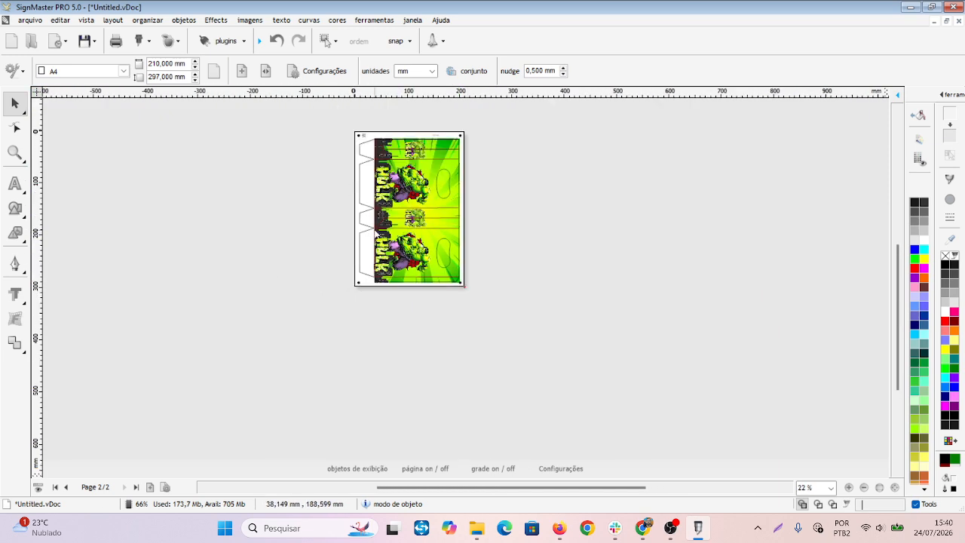
Step: Select the bag's cut outline together with the Hulk artwork and trim the artwork to the outline with the Stamp shaping operation
scroll(417, 224, up, 2)
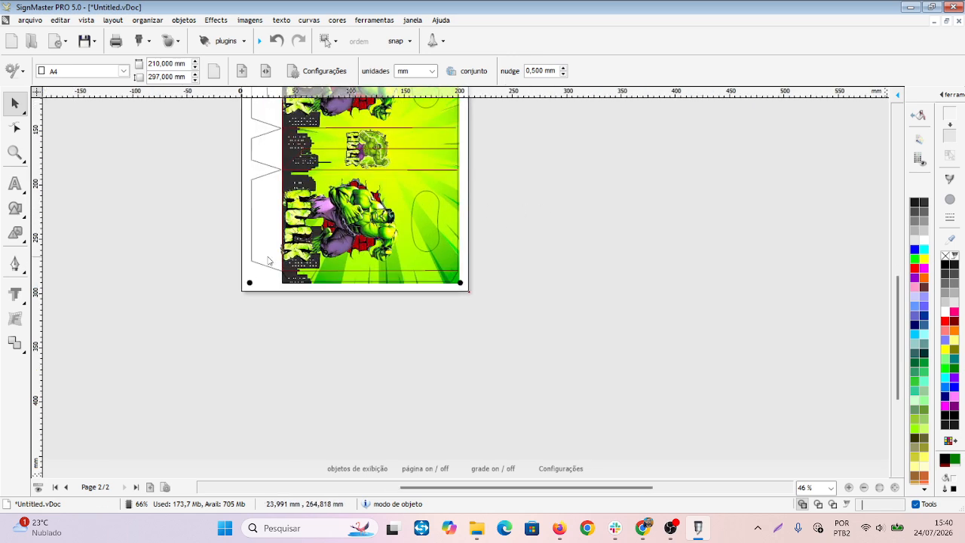
click(255, 263)
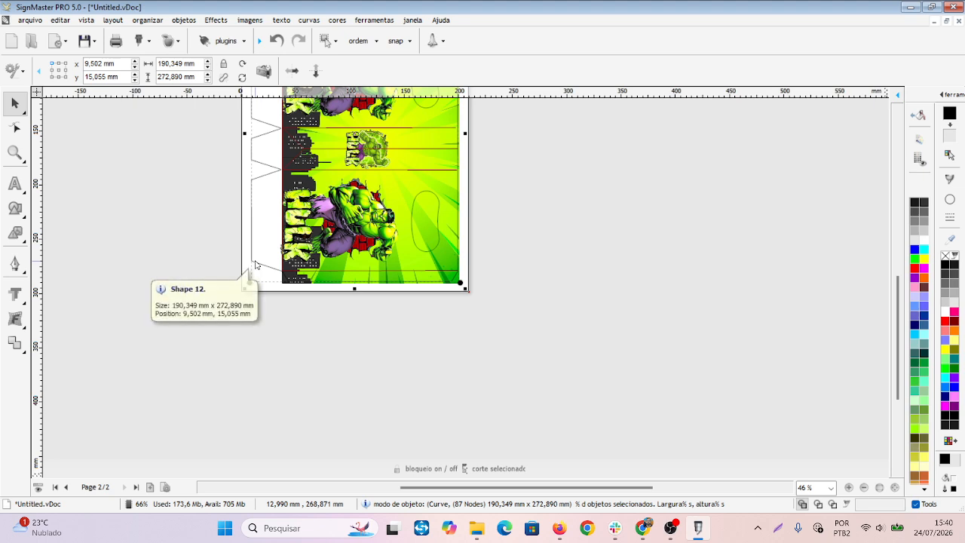
scroll(295, 248, up, 1)
scroll(673, 261, down, 2)
scroll(679, 277, up, 2)
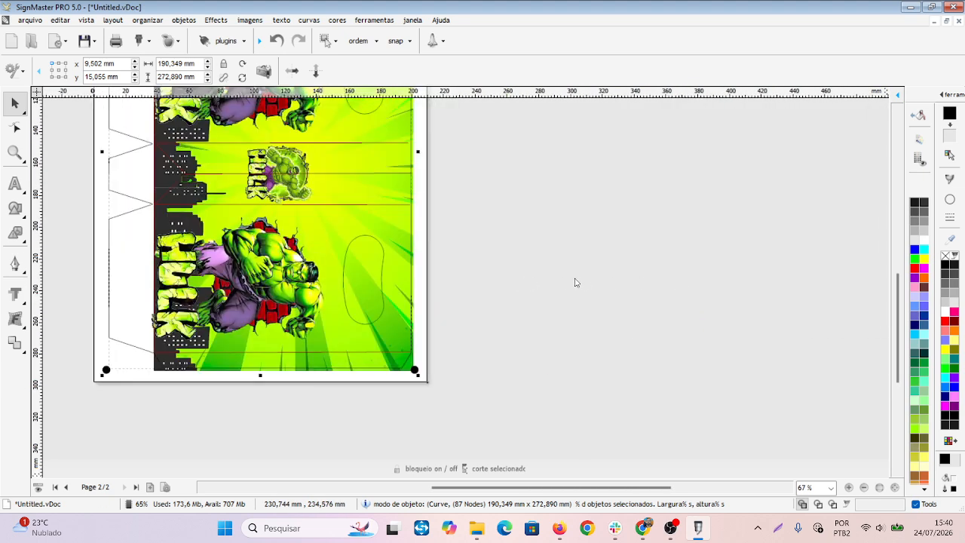
scroll(469, 281, down, 2)
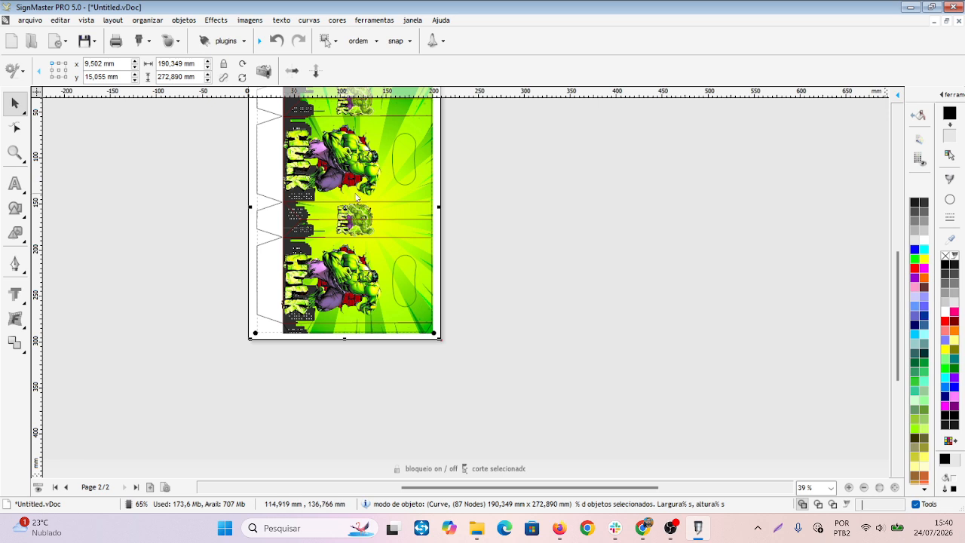
click(362, 278)
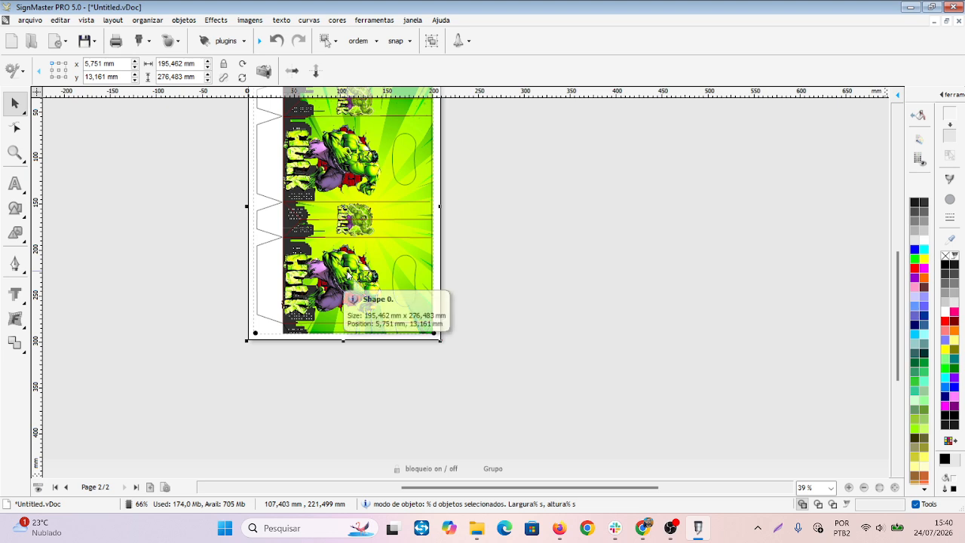
right_click(348, 275)
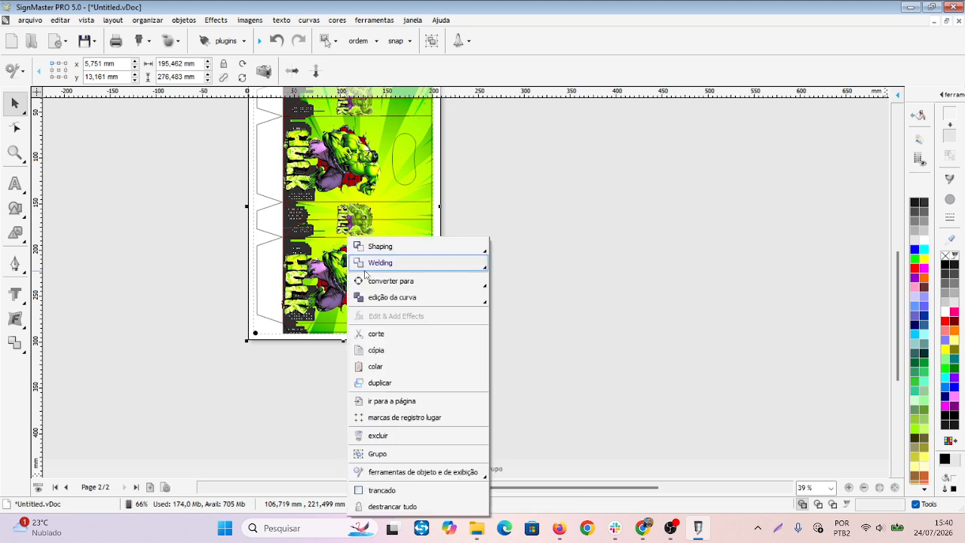
mouse_move(402, 254)
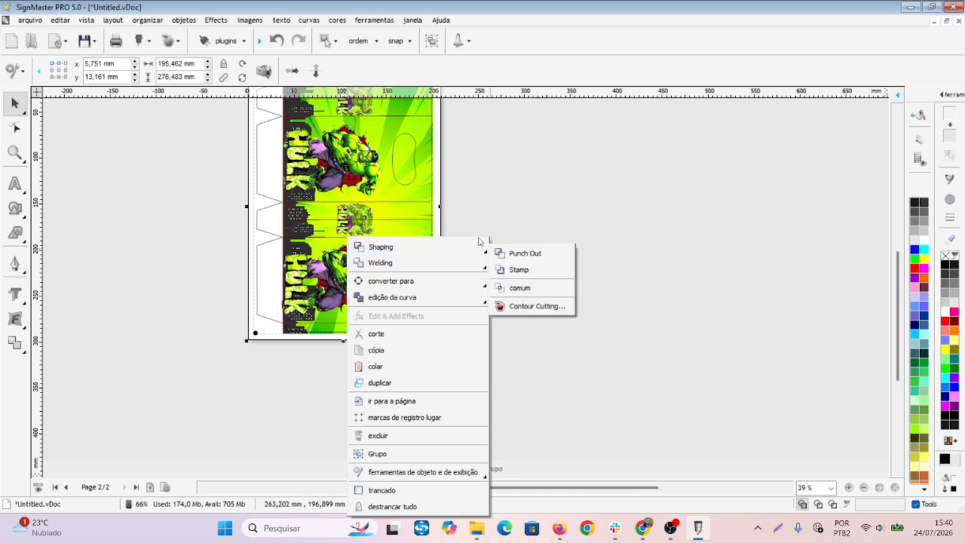
click(518, 273)
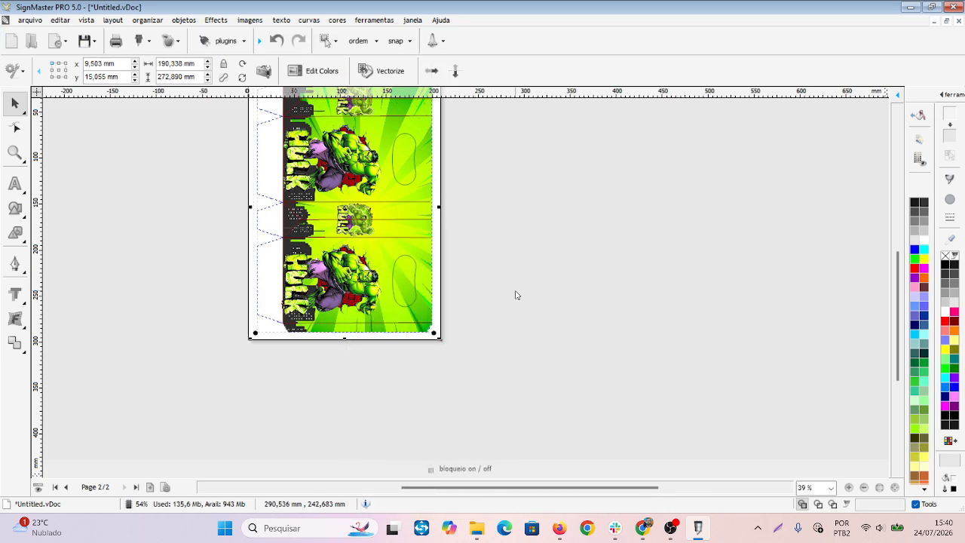
Step: Examine the trimmed Hulk artwork's edges along the flaps, lower-right corner and top of the bag
scroll(454, 319, up, 5)
scroll(471, 123, up, 3)
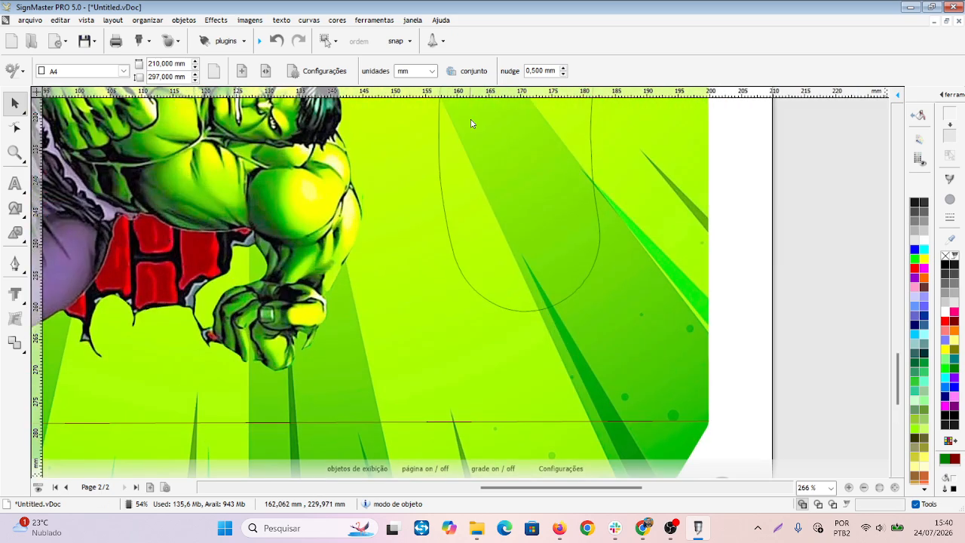
scroll(472, 123, down, 7)
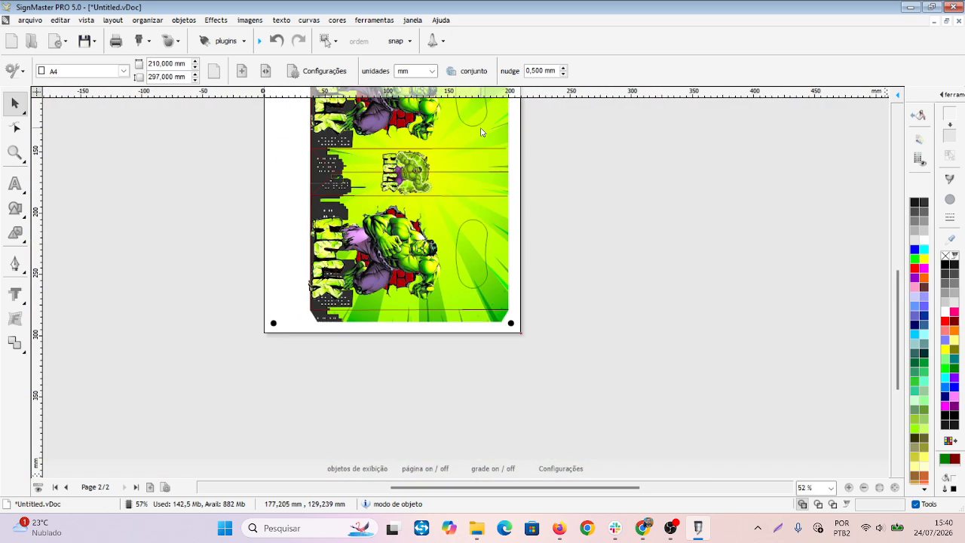
click(476, 225)
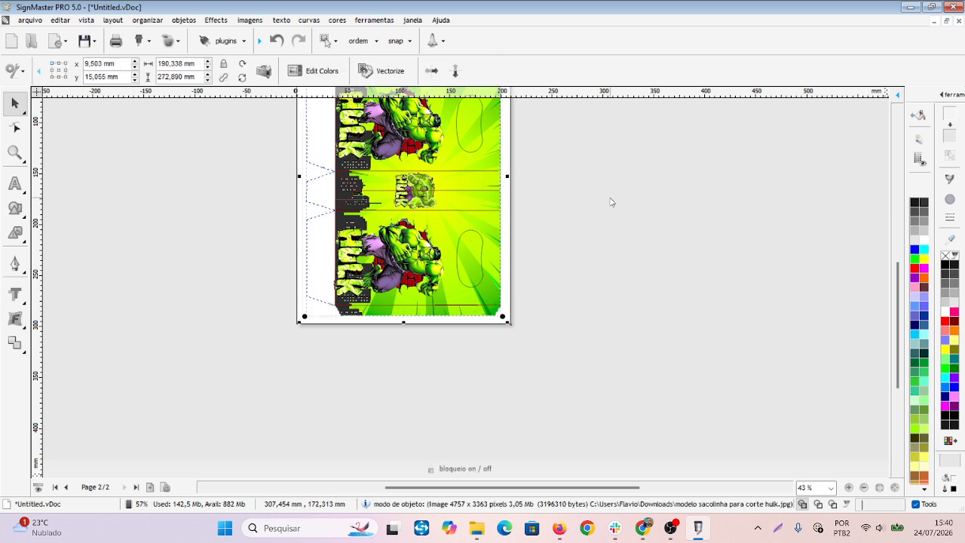
scroll(545, 226, down, 1)
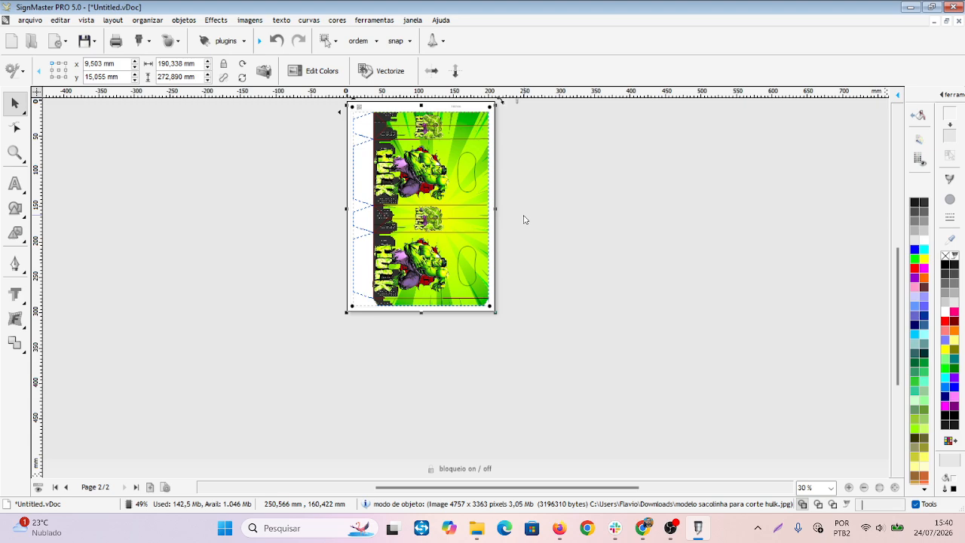
scroll(491, 279, up, 3)
scroll(431, 367, down, 4)
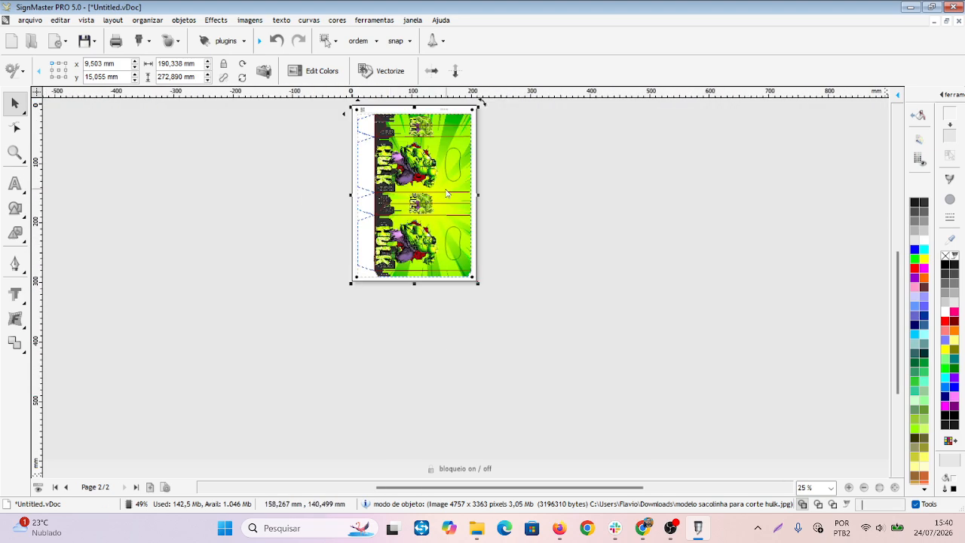
scroll(448, 173, up, 4)
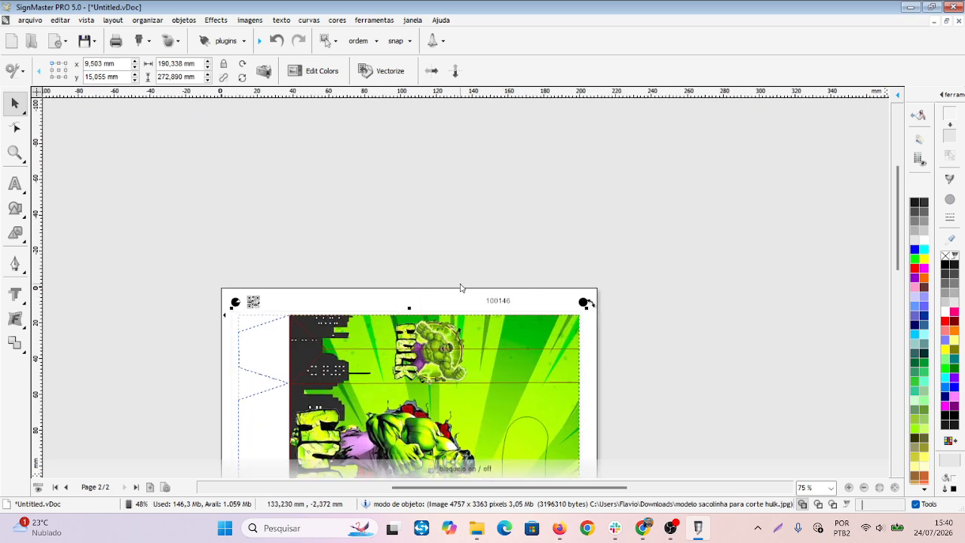
scroll(460, 288, down, 4)
click(568, 272)
scroll(495, 385, up, 2)
scroll(364, 194, up, 1)
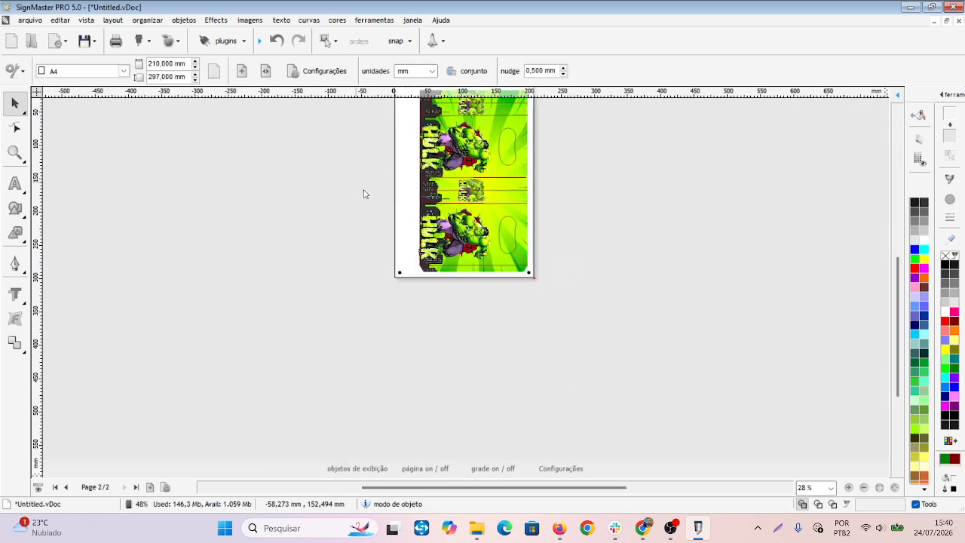
scroll(654, 305, up, 1)
scroll(654, 294, down, 5)
scroll(622, 327, up, 3)
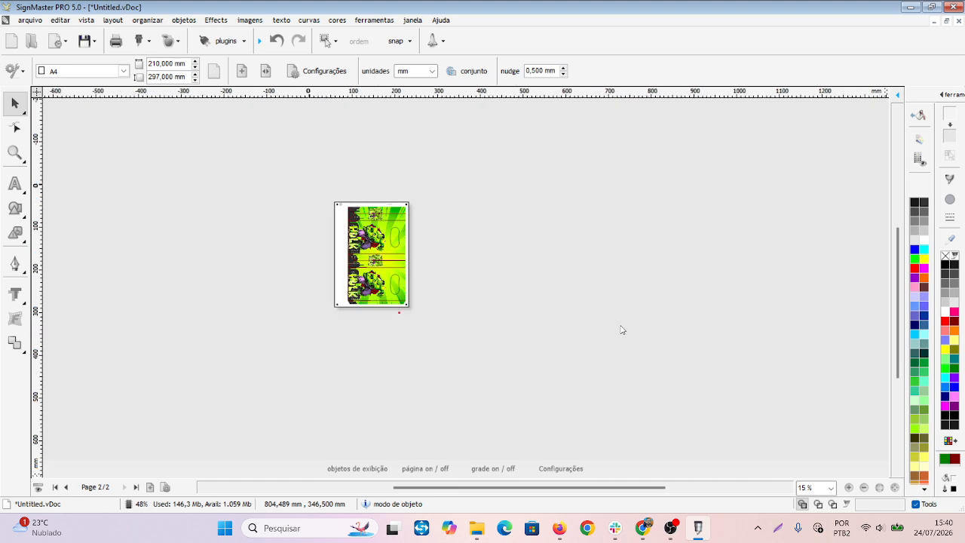
scroll(415, 270, up, 2)
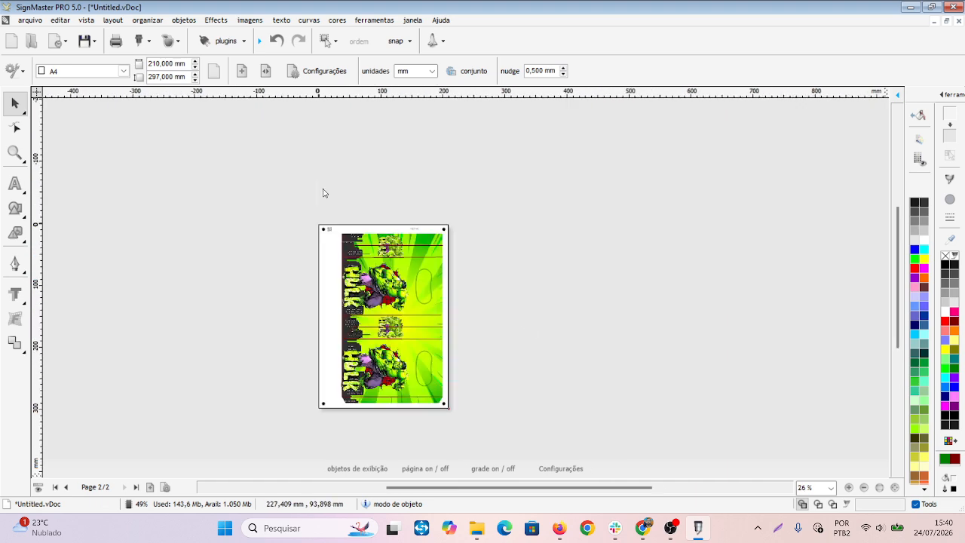
scroll(532, 298, down, 1)
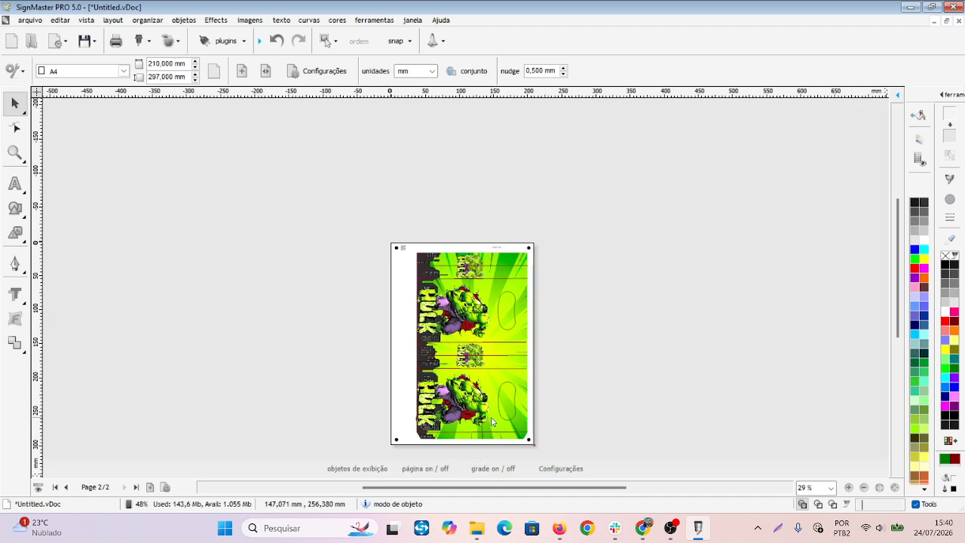
Step: Review the trimmed Hulk artwork on the whole page and check the lower handle cut-out's curve
scroll(539, 370, down, 1)
scroll(497, 429, down, 2)
scroll(455, 247, up, 2)
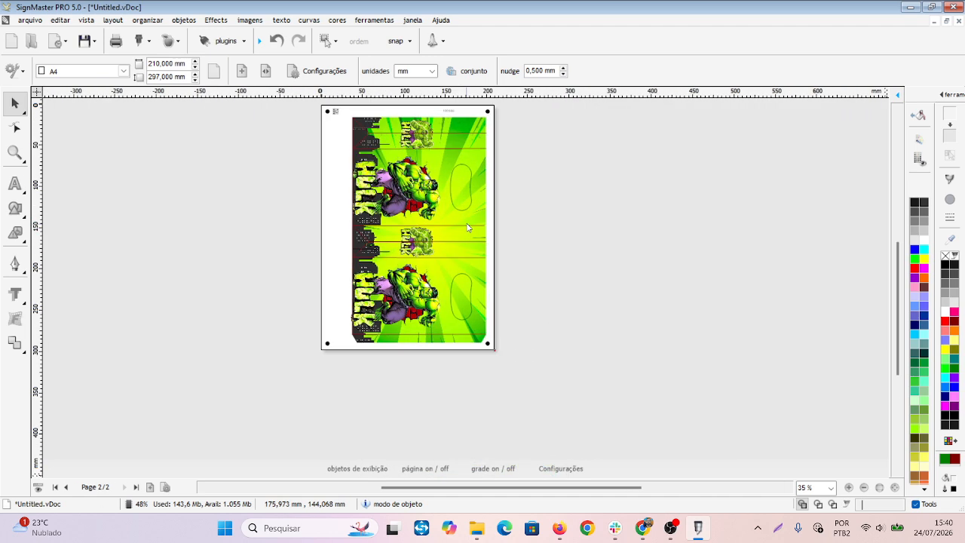
scroll(498, 249, up, 2)
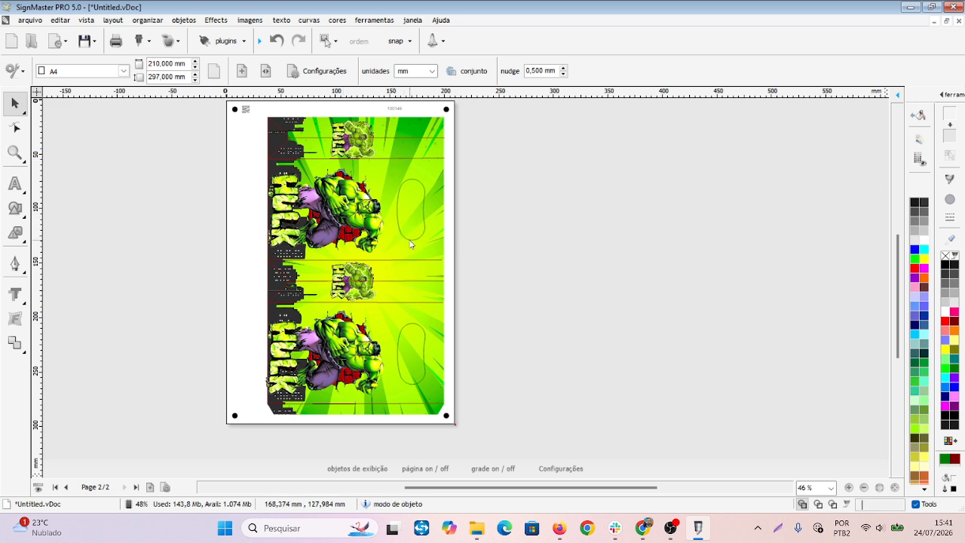
click(413, 326)
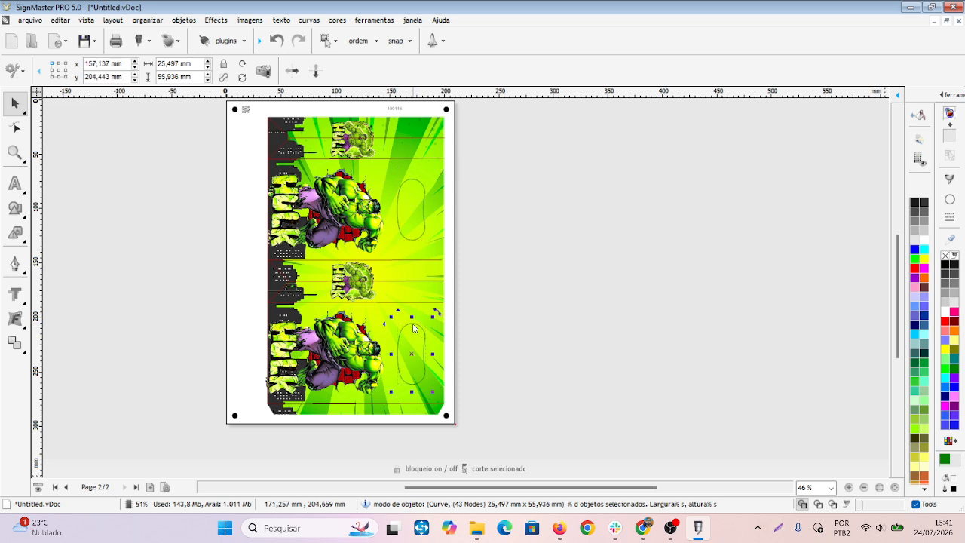
click(530, 232)
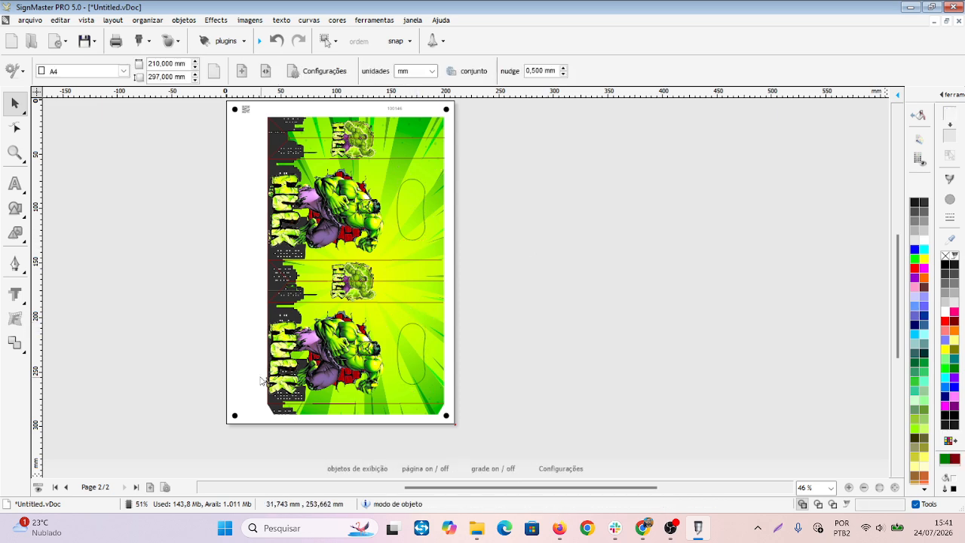
Step: Build a Cutting Contour around the trimmed Hulk artwork with a 0,000 mm outline offset
click(267, 275)
click(226, 278)
click(257, 184)
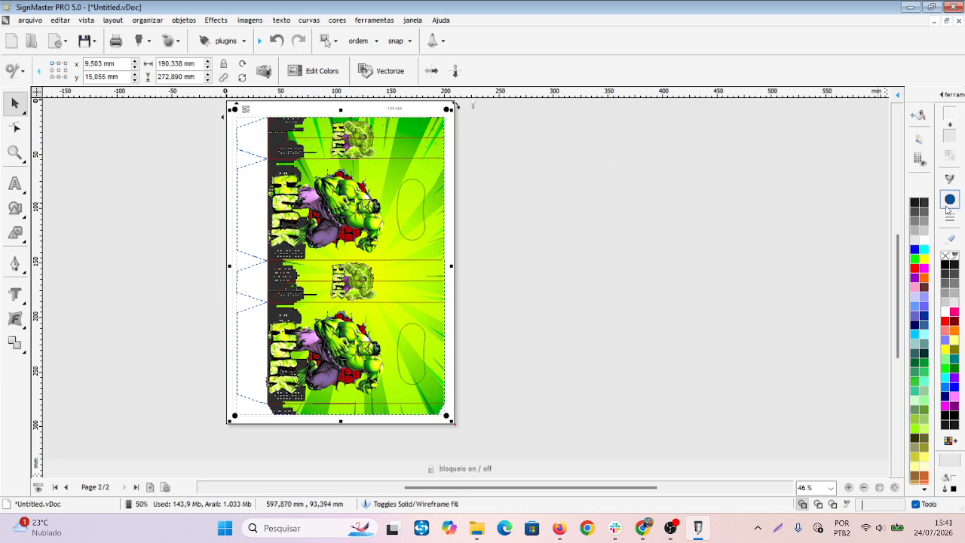
click(956, 183)
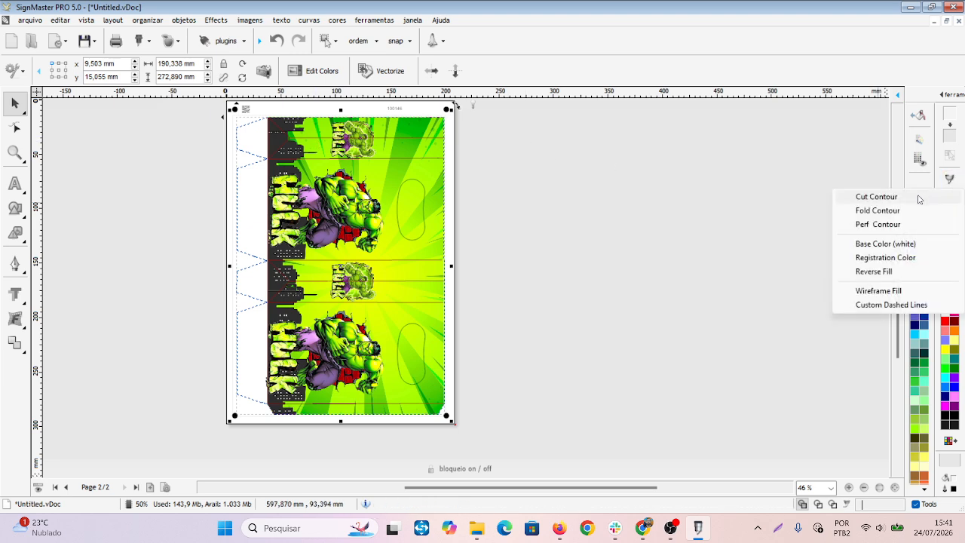
click(172, 41)
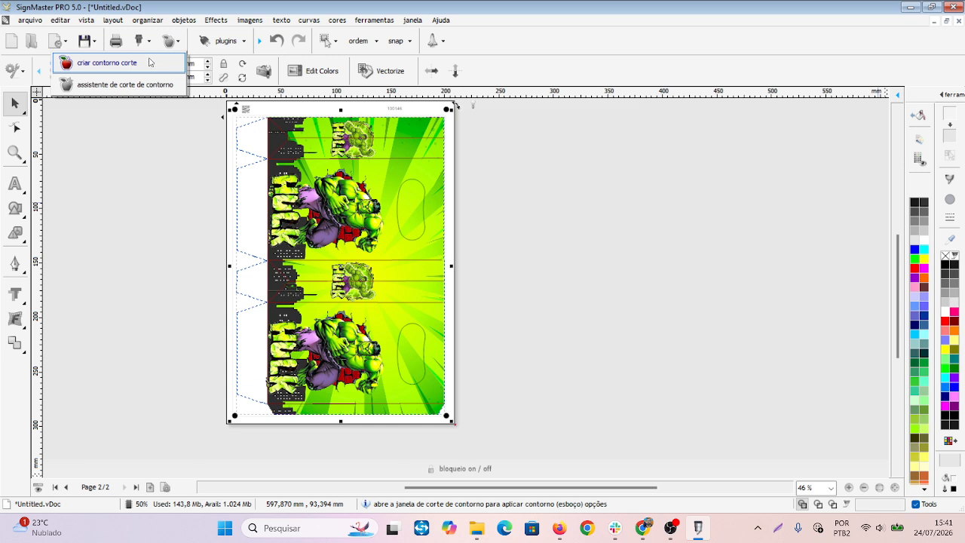
click(106, 62)
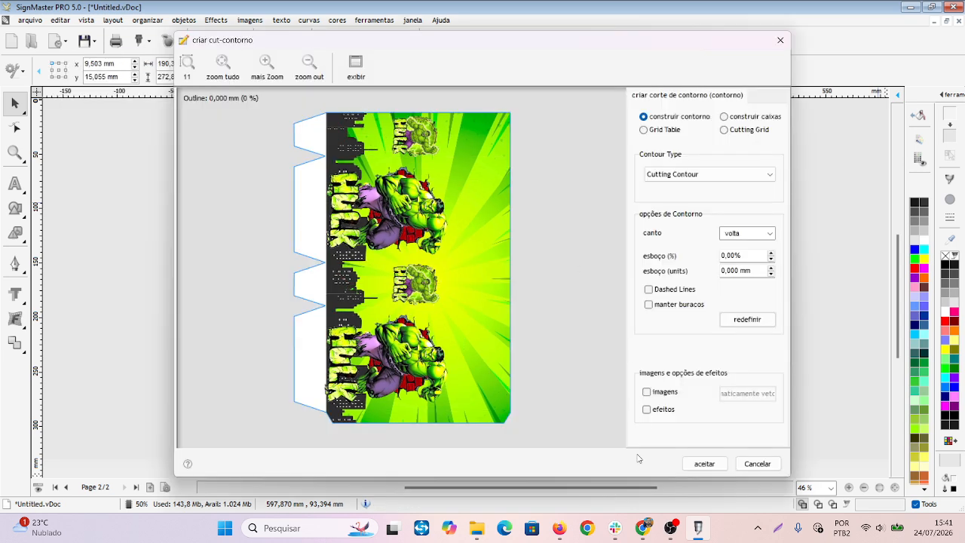
click(704, 463)
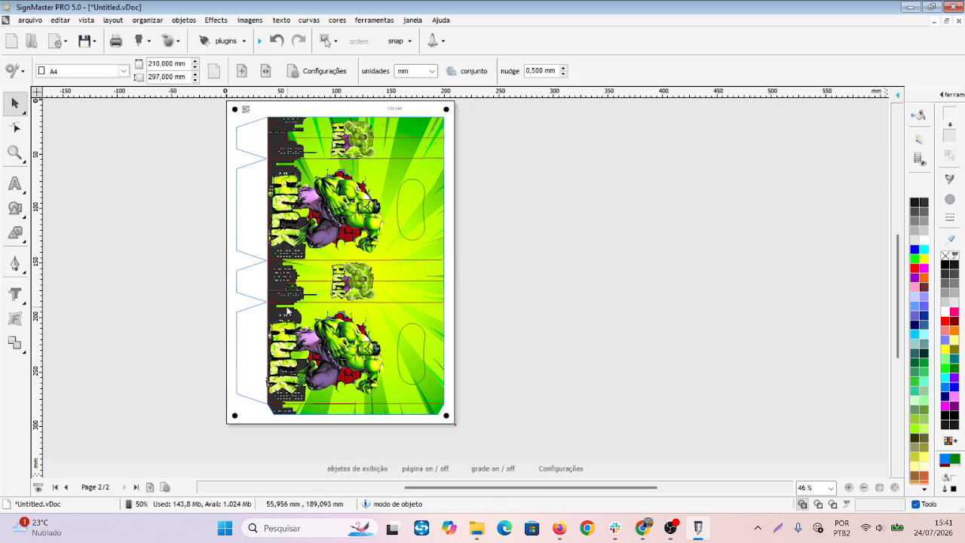
Step: Examine how the blue cut contour follows the glue flaps and the bag's lower-left corner
scroll(364, 261, up, 5)
scroll(423, 288, up, 1)
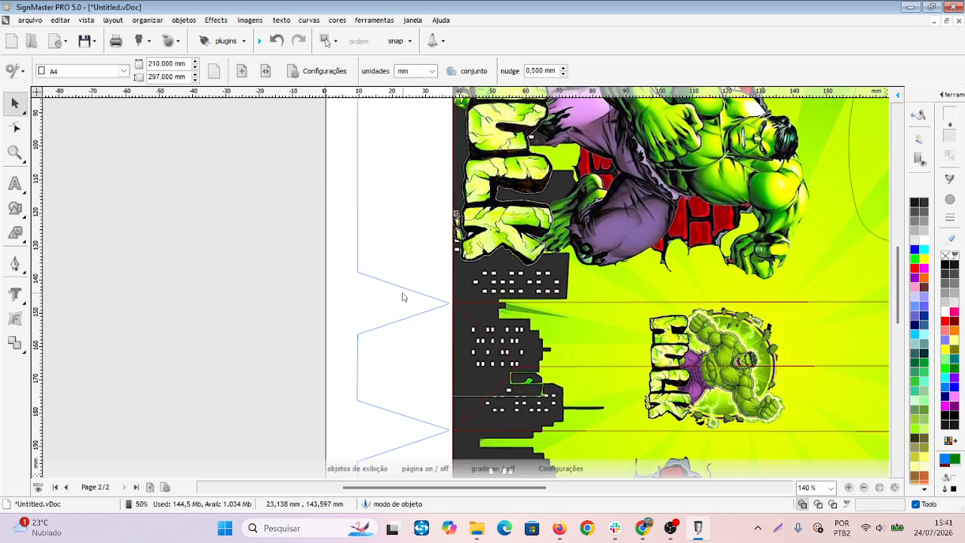
scroll(430, 308, down, 4)
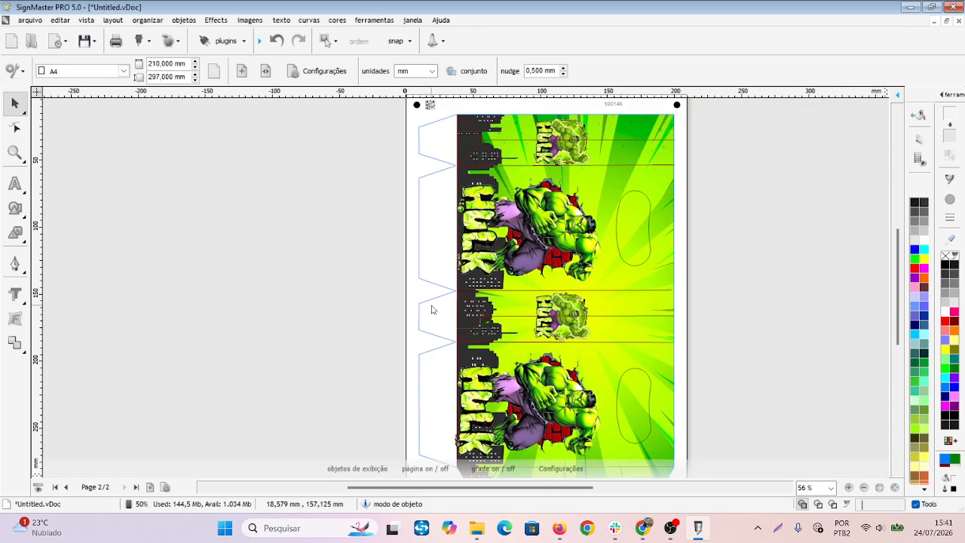
scroll(468, 308, down, 1)
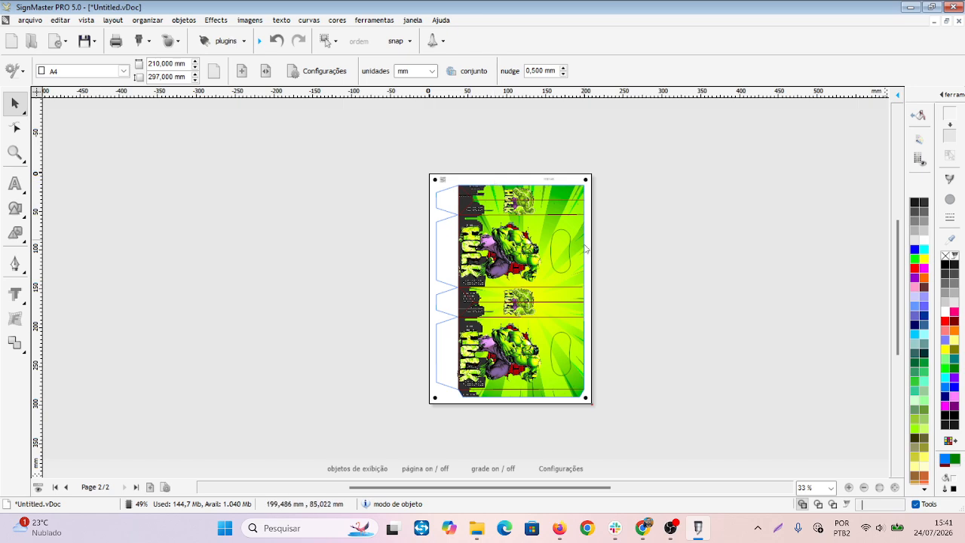
scroll(468, 361, up, 2)
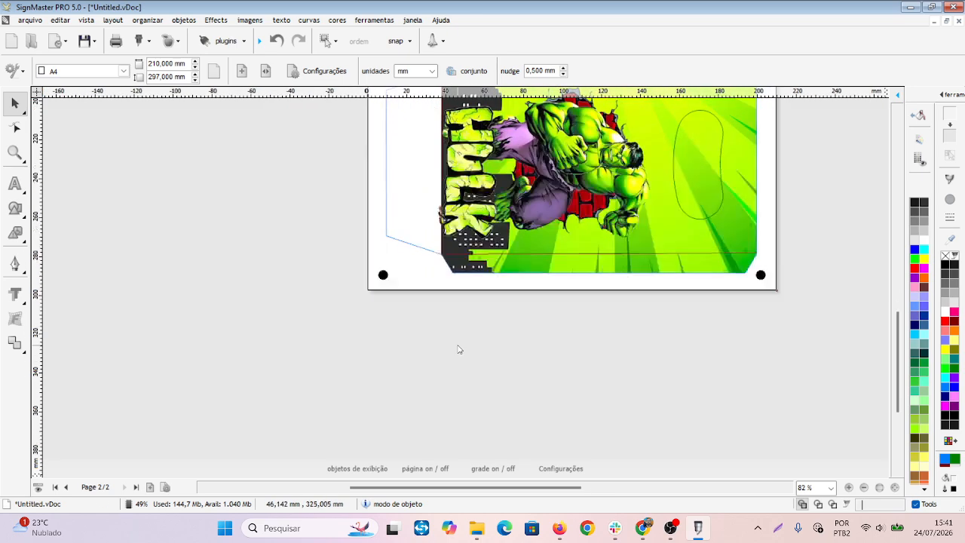
scroll(458, 349, up, 2)
scroll(429, 244, down, 4)
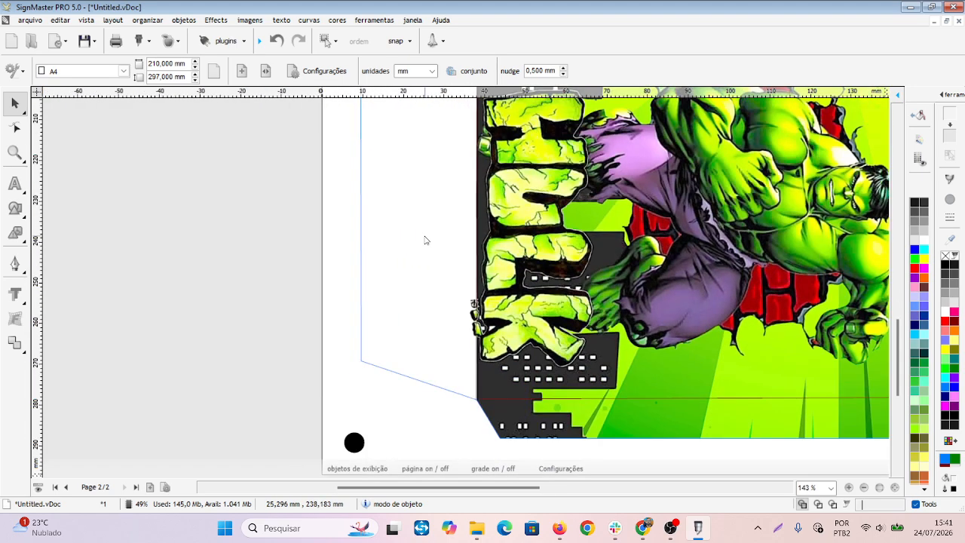
scroll(431, 260, down, 1)
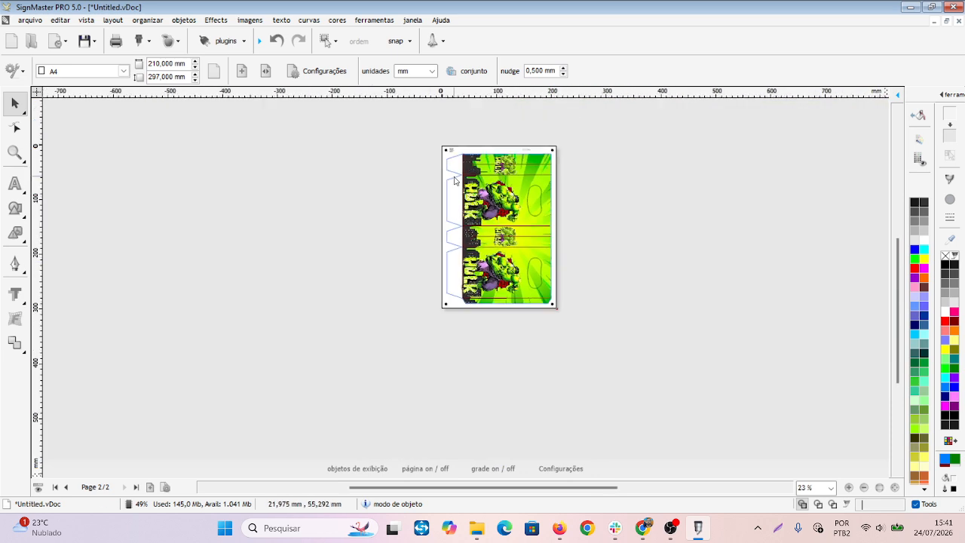
Step: Inspect the cut contour at the middle flaps and the upper handle cut-out
scroll(537, 219, up, 3)
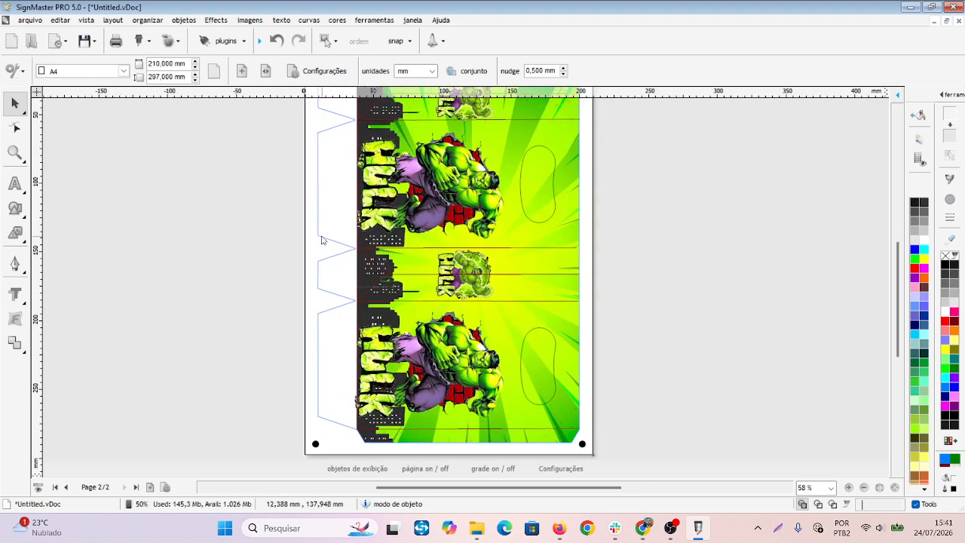
click(322, 240)
click(272, 230)
click(538, 224)
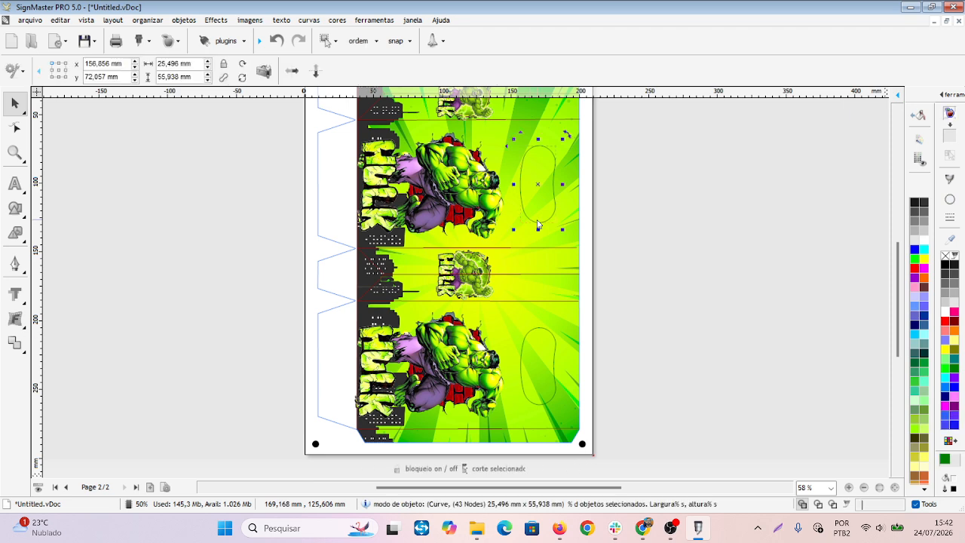
click(638, 219)
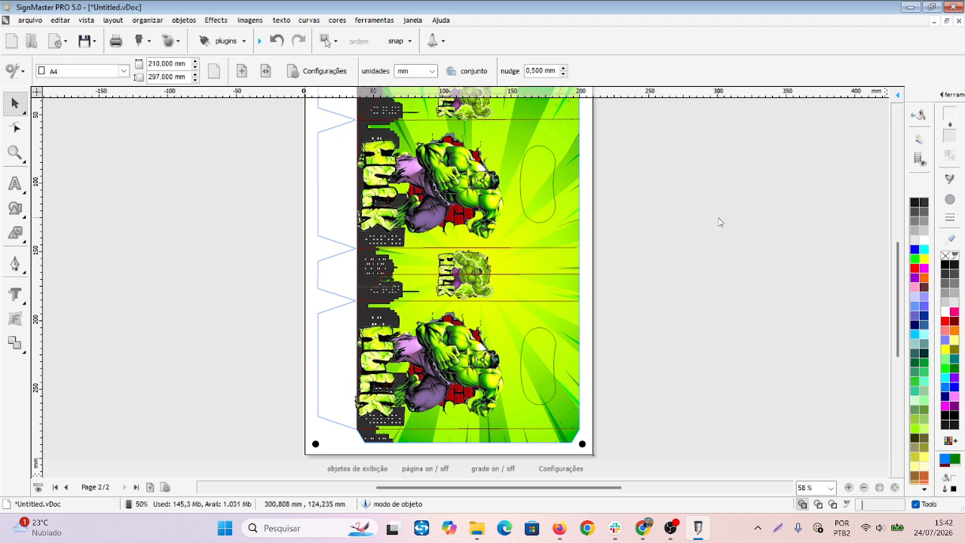
Step: Temporarily move the Hulk artwork off the page, select the exposed bag lines, and undo the artwork's moves
scroll(724, 225, down, 2)
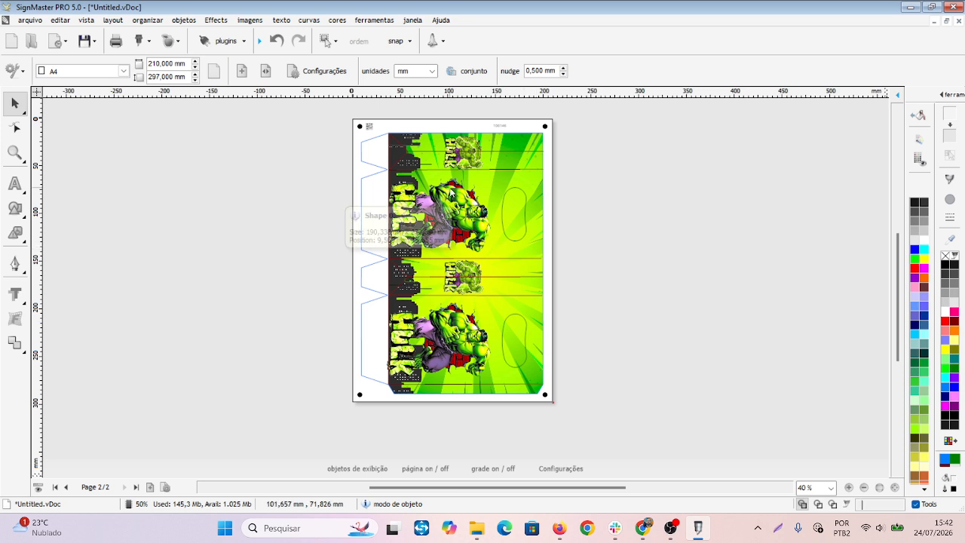
mouse_move(451, 194)
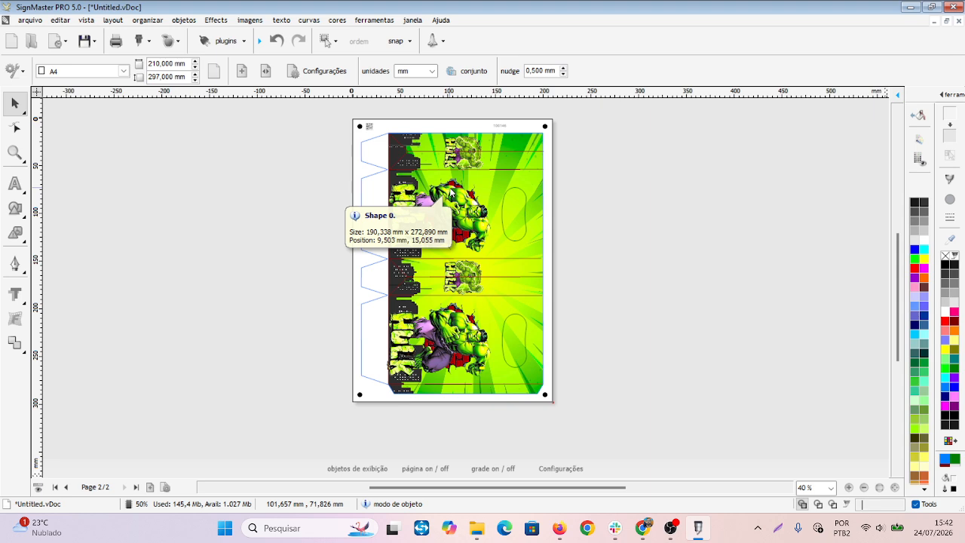
drag(446, 197, 755, 193)
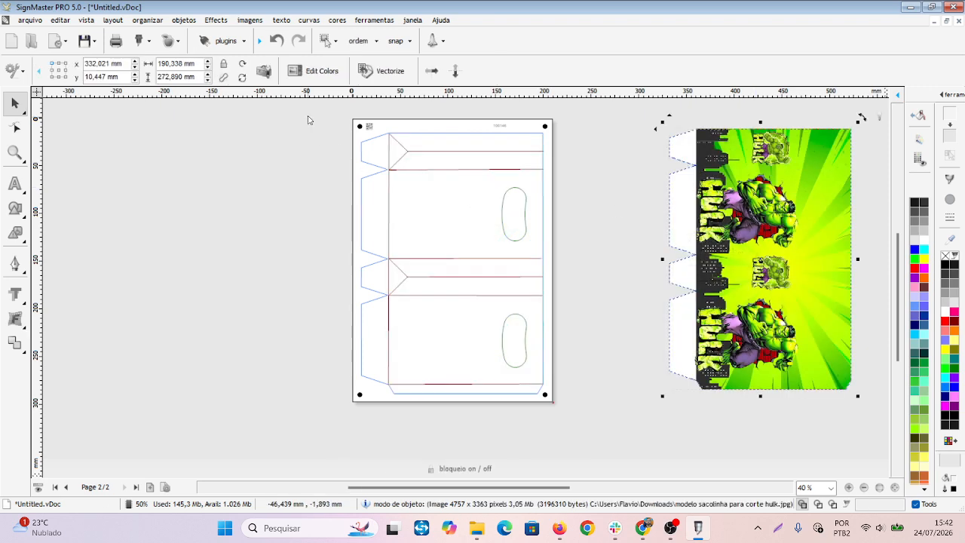
drag(306, 116, 580, 430)
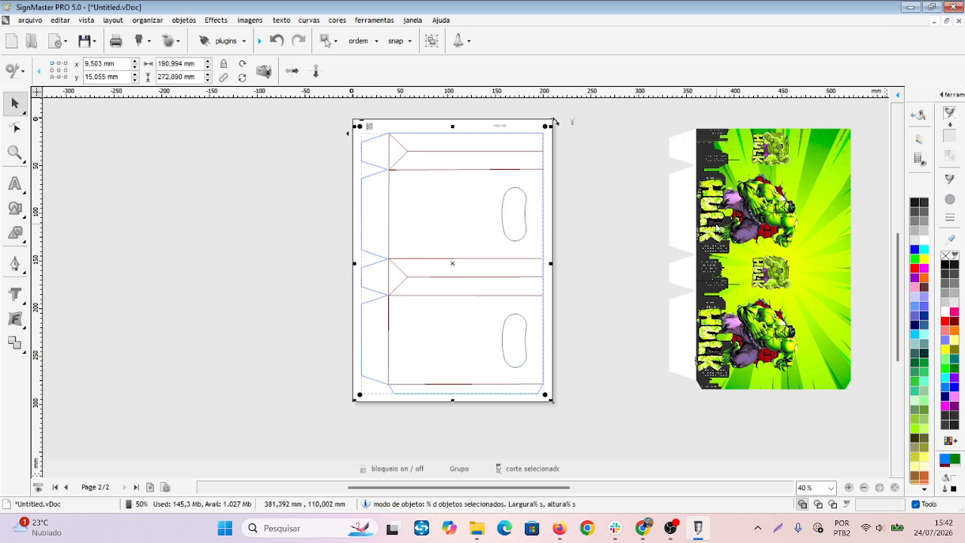
click(799, 242)
click(573, 194)
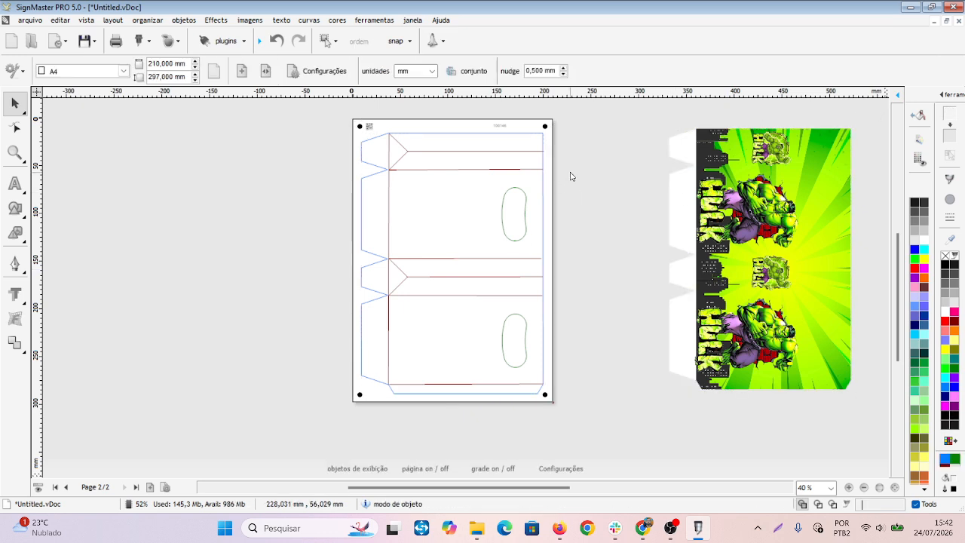
drag(709, 215, 709, 262)
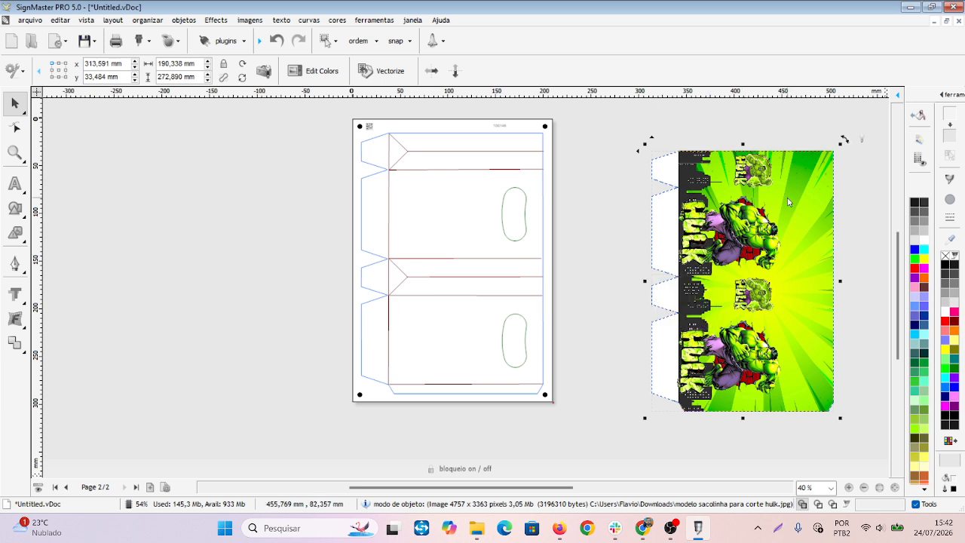
key(ctrl+z)
key(ctrl+z)
key(ctrl+z)
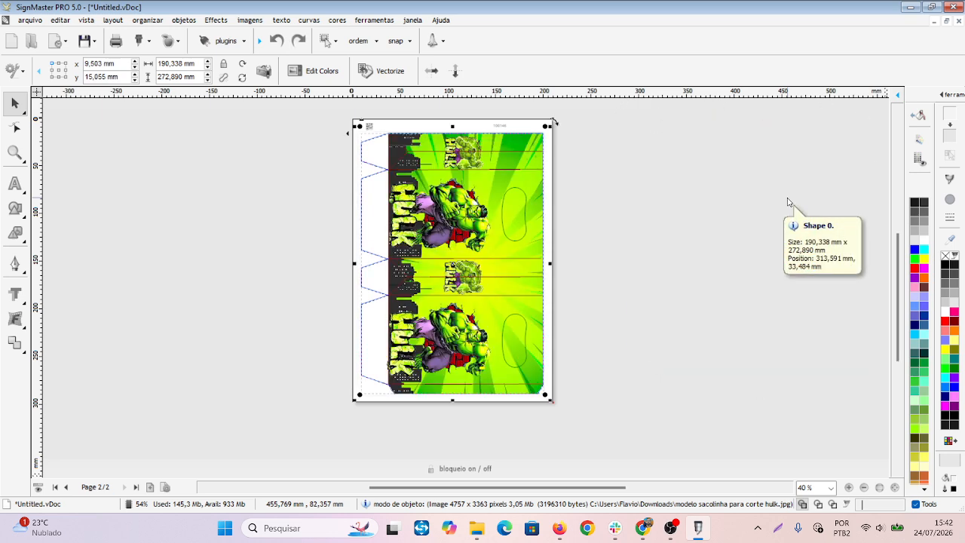
click(660, 164)
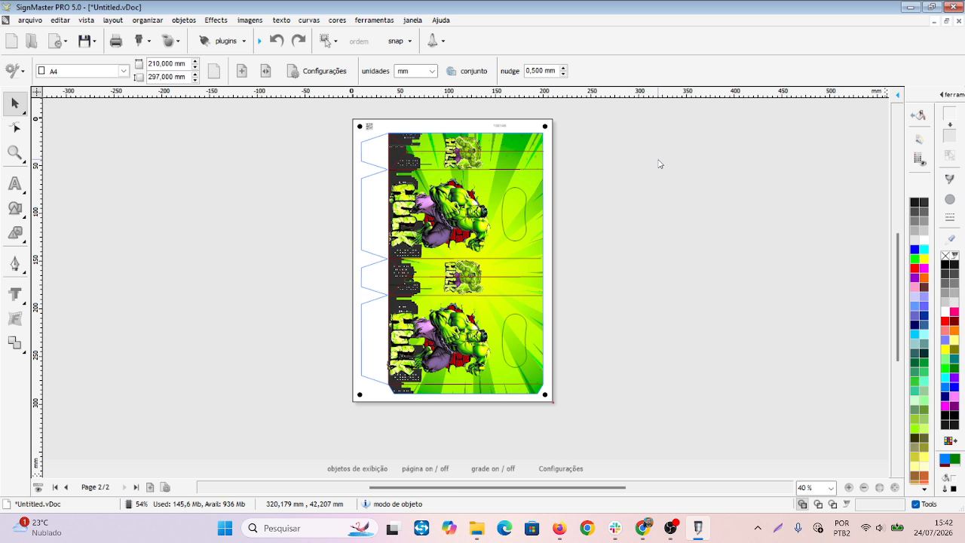
Step: Open the contour cutting wizard, enable Advanced Options and set the number of print copies to 5
click(171, 45)
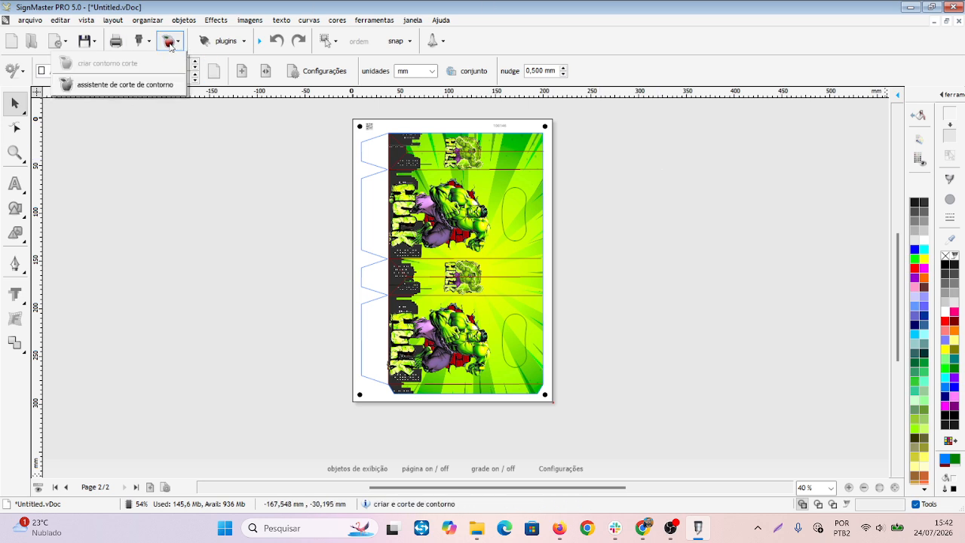
click(158, 87)
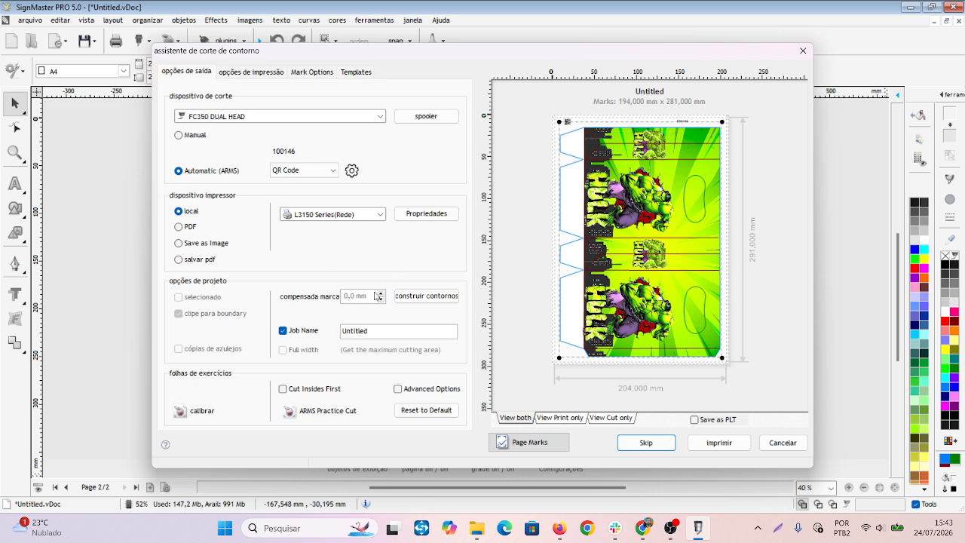
click(405, 393)
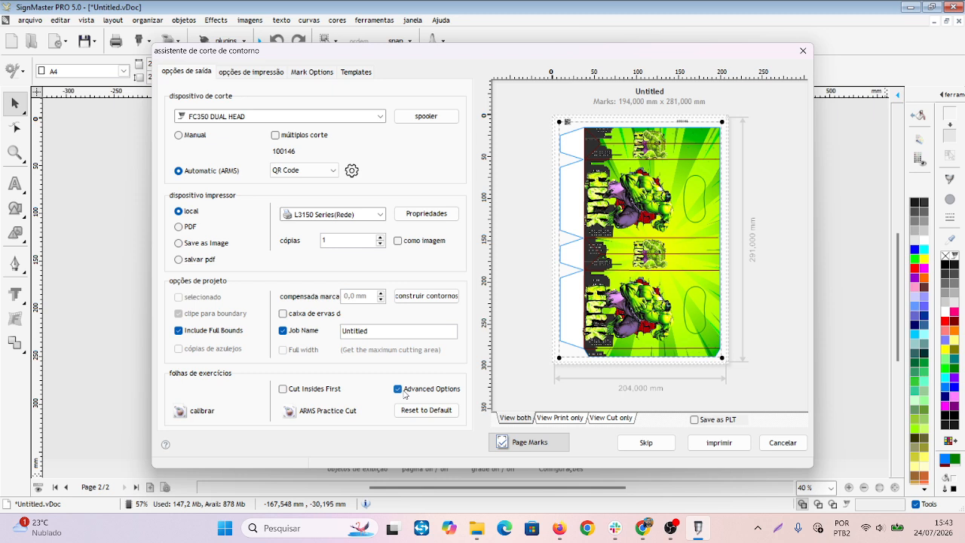
click(404, 393)
click(404, 393)
click(404, 393)
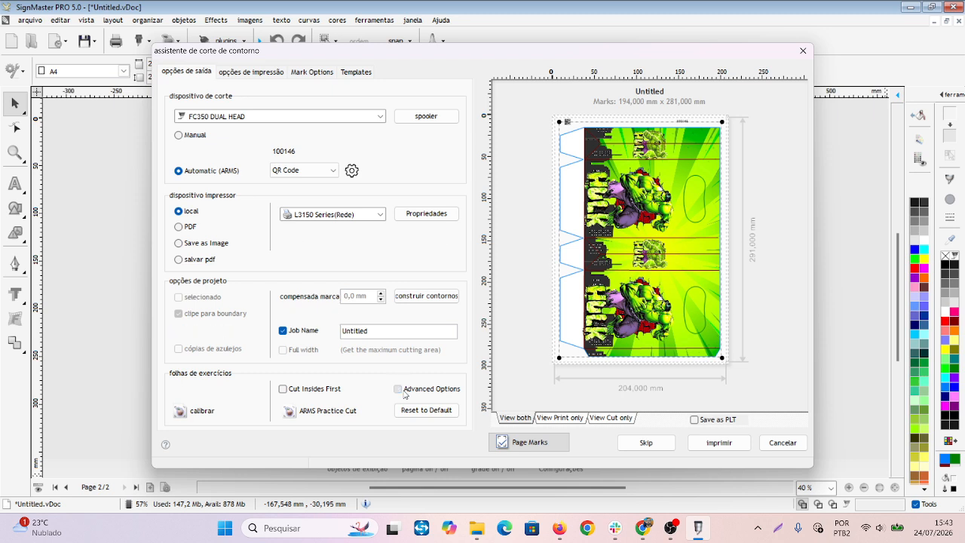
click(405, 393)
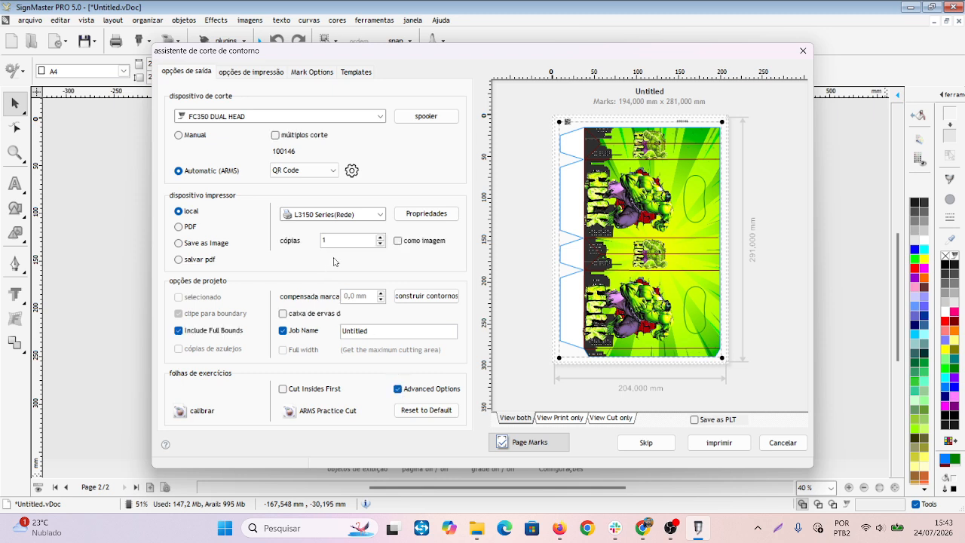
click(320, 239)
text(5)
Step: Examine the wizard's print options and cutting tool presets for the Fold, Cut and Perf Contour colors
click(251, 73)
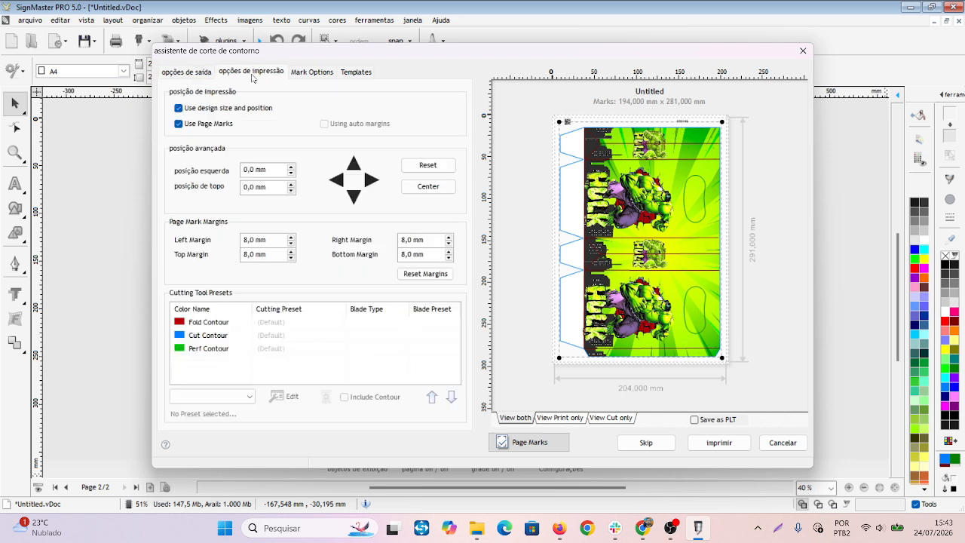
click(211, 324)
click(215, 336)
click(216, 346)
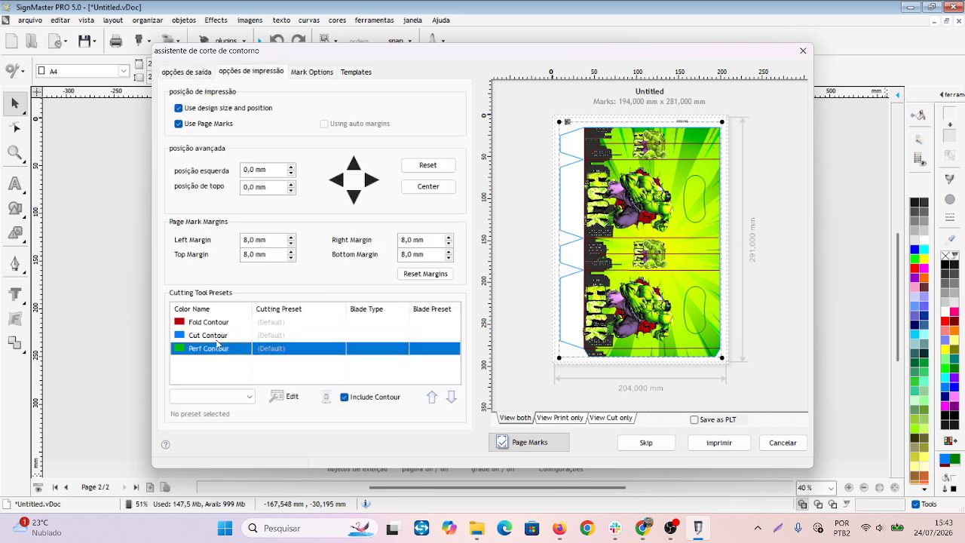
click(217, 336)
click(214, 324)
click(218, 337)
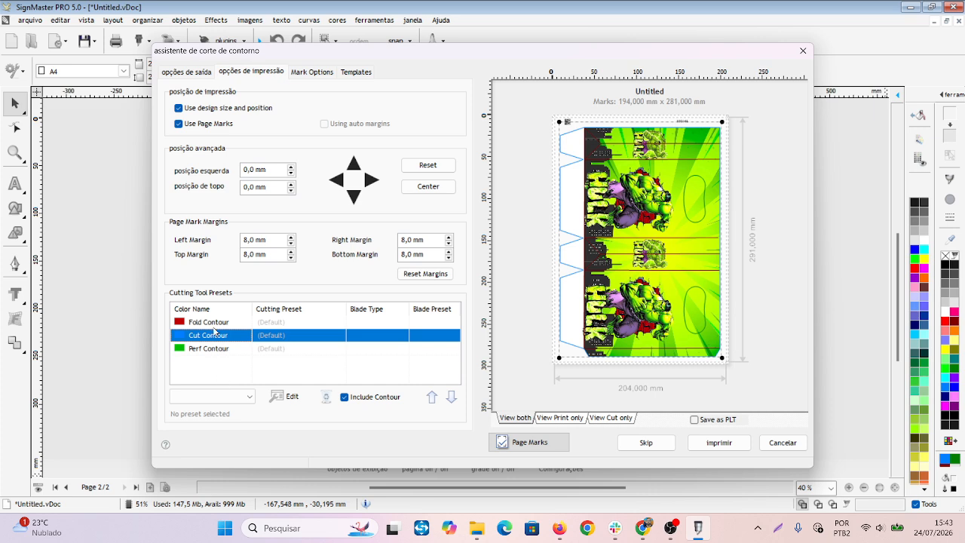
click(214, 322)
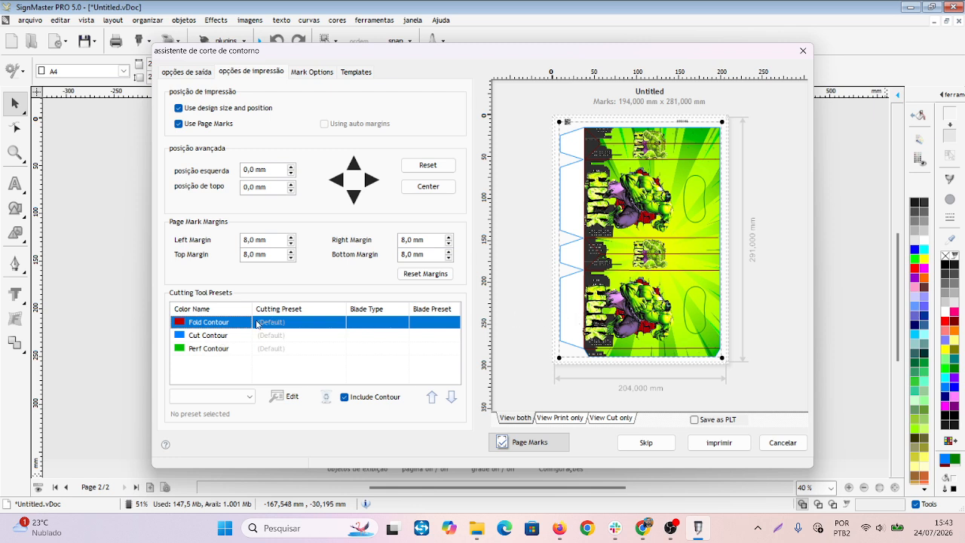
Step: Move Cut Contour below Perf Contour so that it is last in the cutting tool presets' order
click(238, 336)
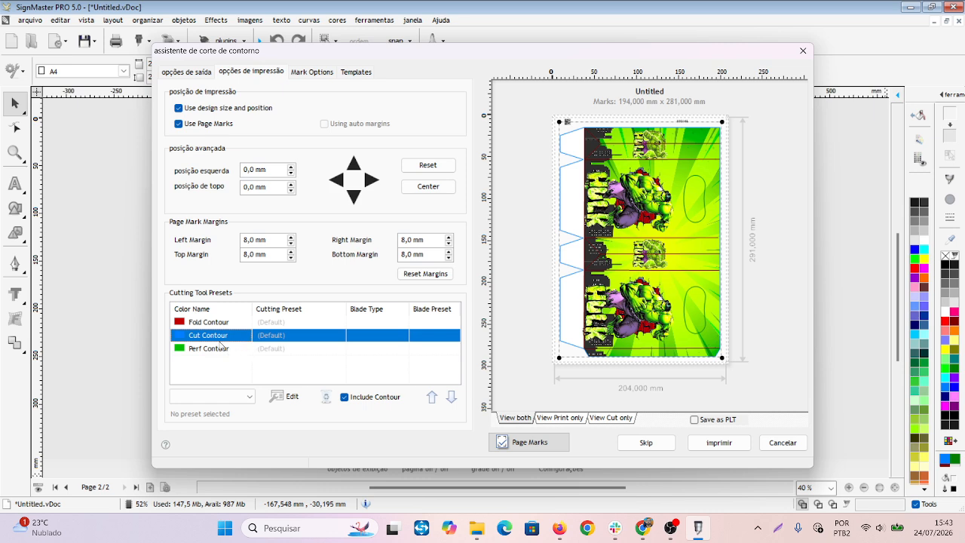
click(451, 397)
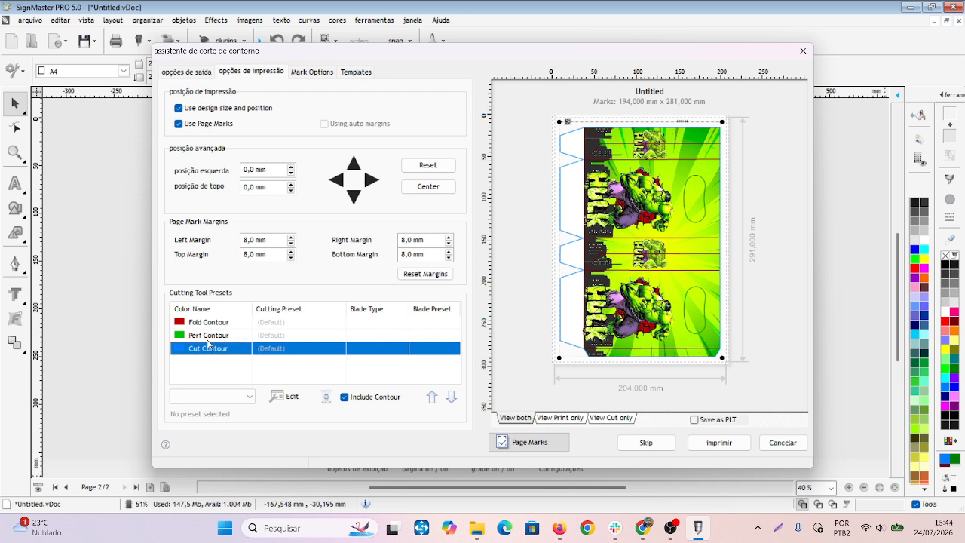
click(209, 339)
click(210, 348)
Step: Edit the Fold Contour preset, enabling cutting force at 700 and cutting speed at 500
click(214, 323)
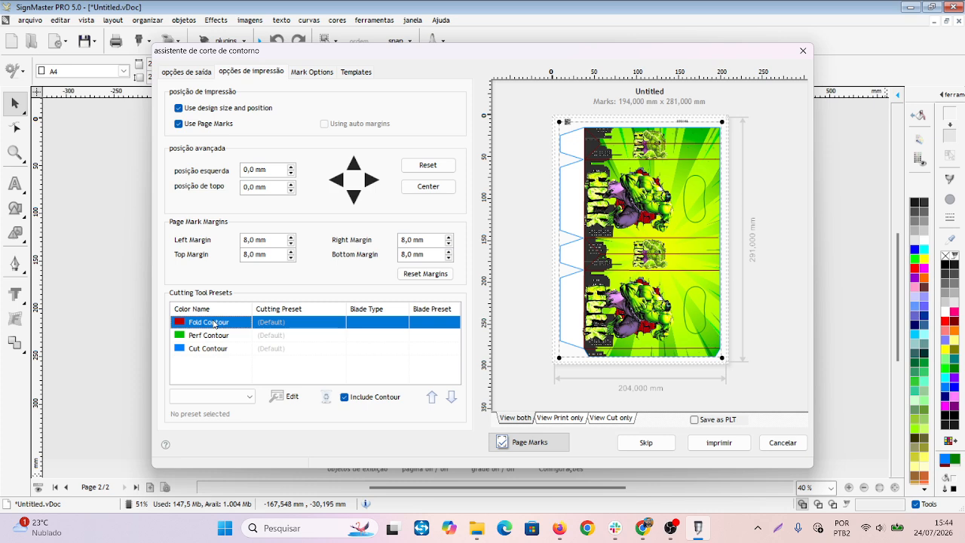
click(283, 399)
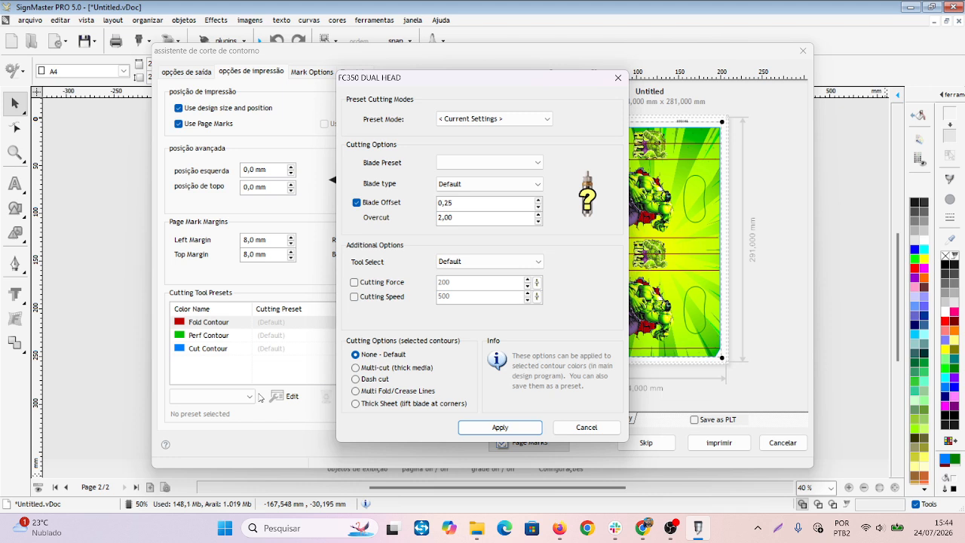
click(372, 283)
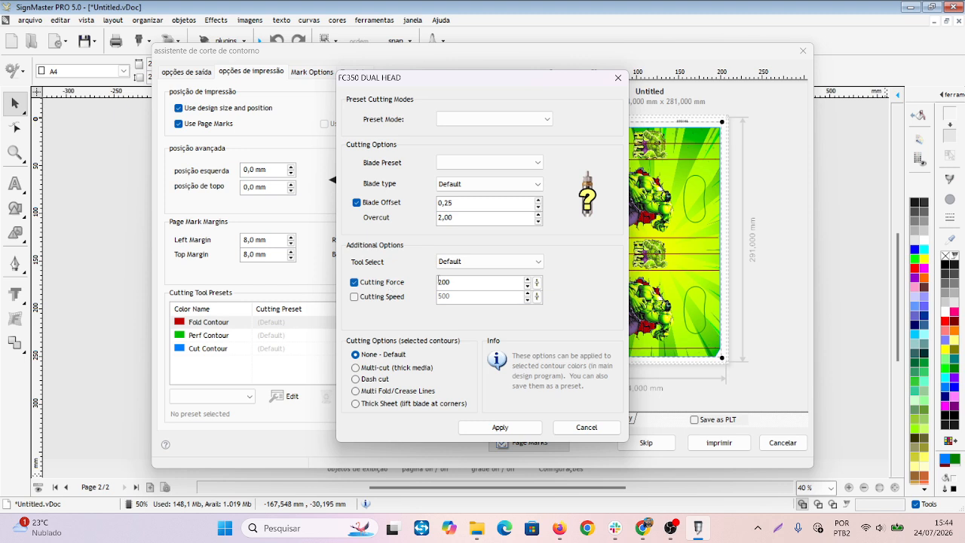
double_click(463, 283)
text(700)
click(370, 300)
key(Tab)
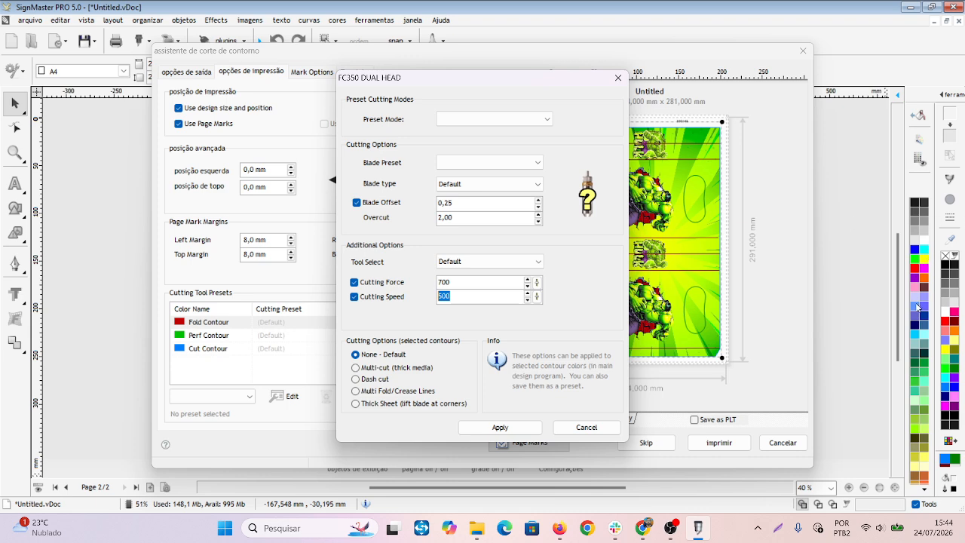
Step: Assign Tool 2 (fold / pen) to the Fold Contour and apply its preset
key(shift+Tab)
click(465, 277)
click(487, 264)
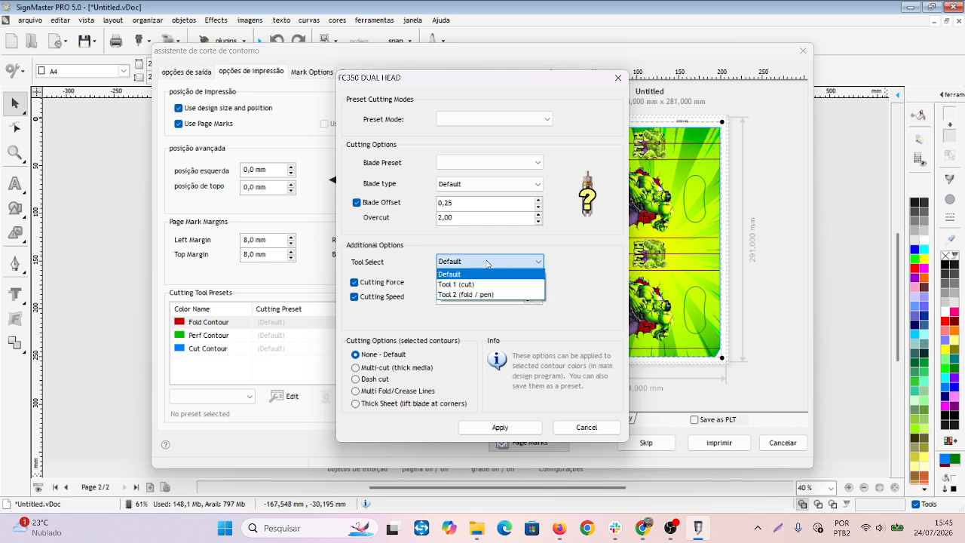
click(467, 294)
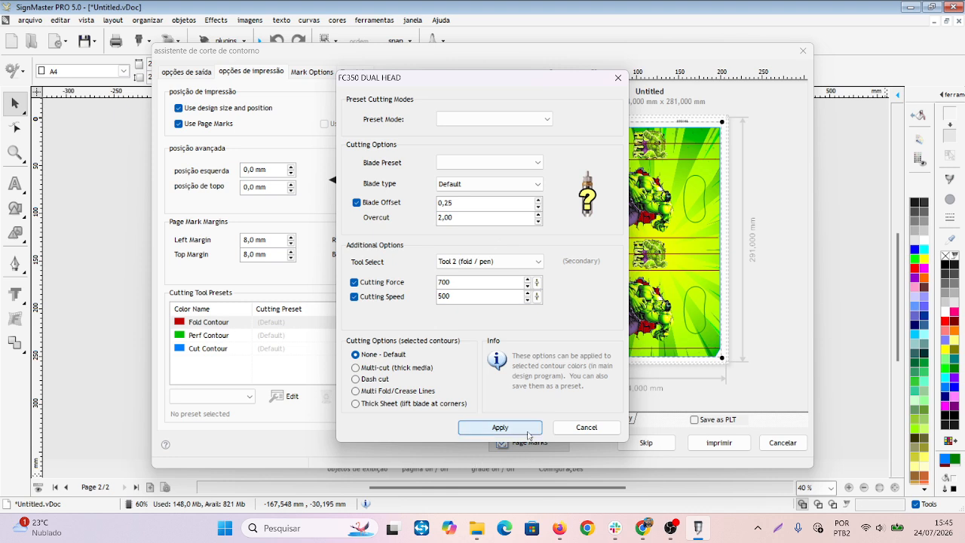
click(500, 428)
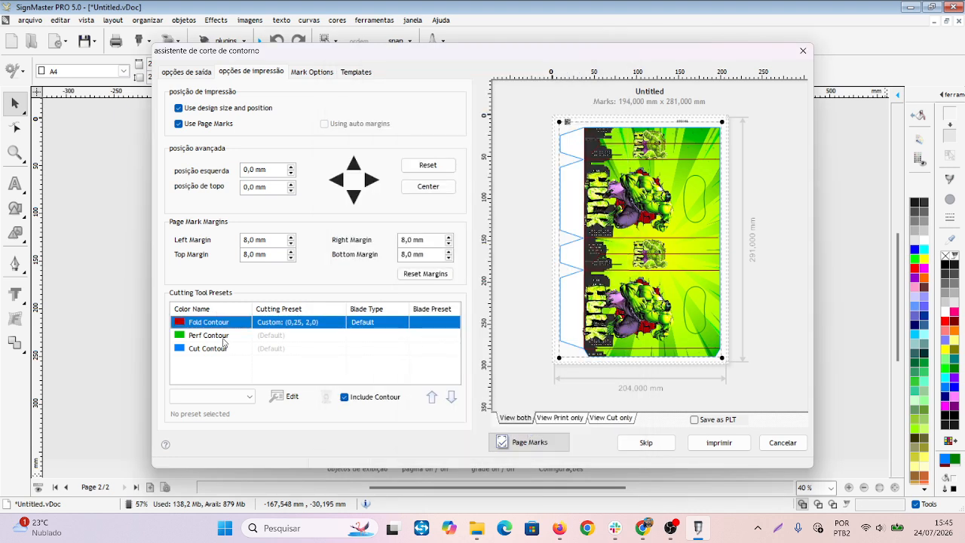
Step: Edit the Perf Contour preset to use Tool 1 (cut) with cutting force 410 and cutting speed 500
click(223, 336)
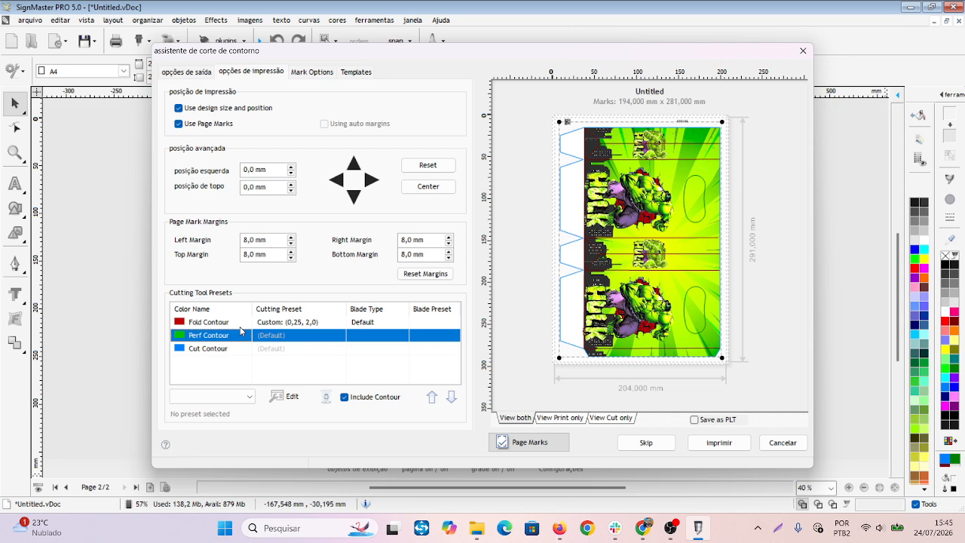
click(284, 397)
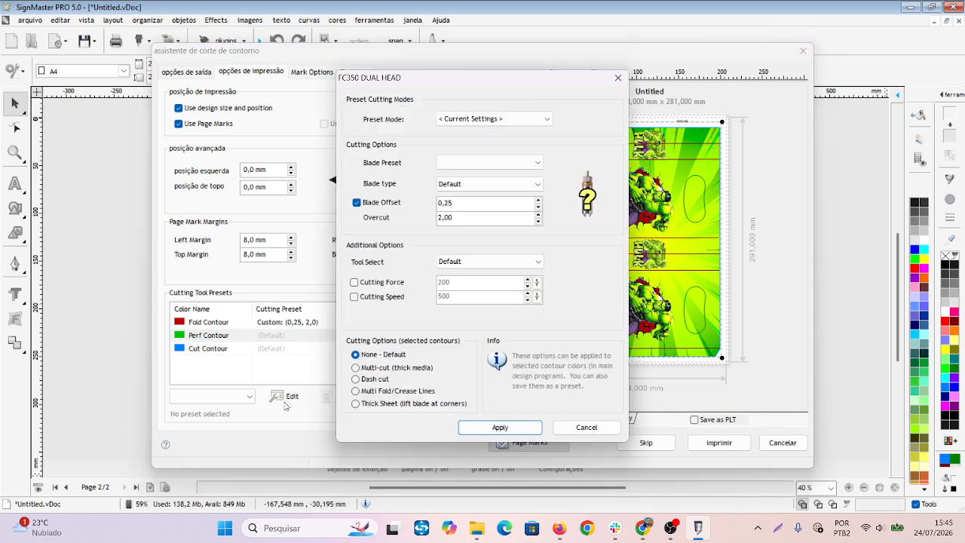
click(495, 263)
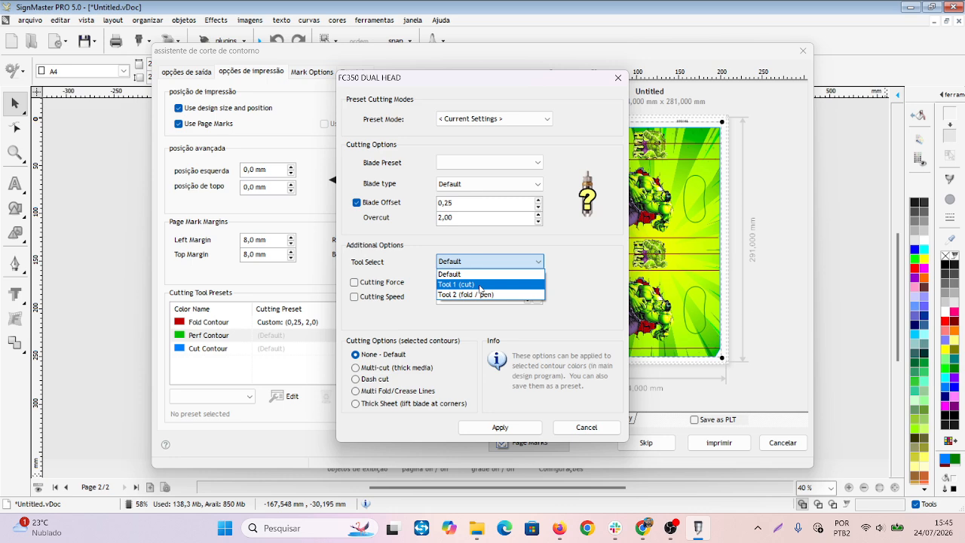
click(481, 286)
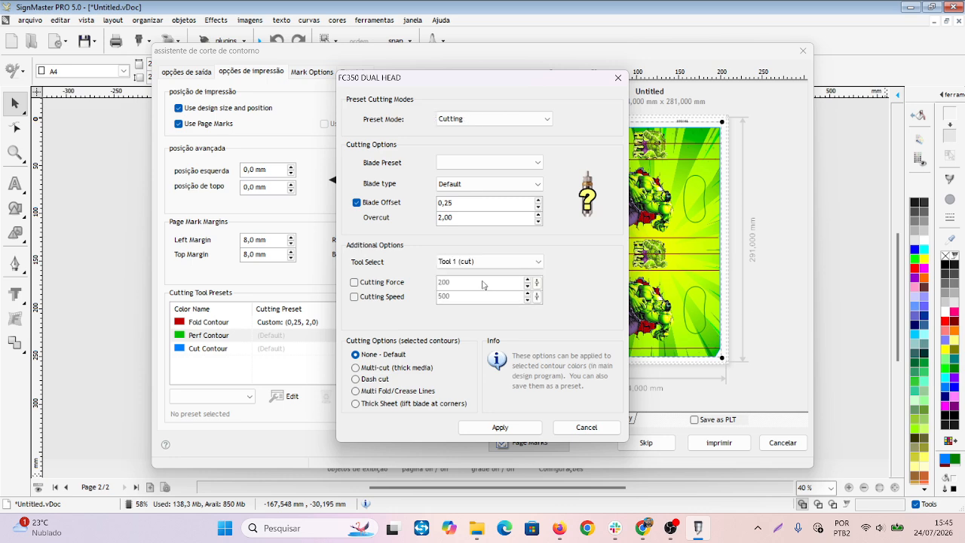
click(369, 280)
key(Tab)
text(410)
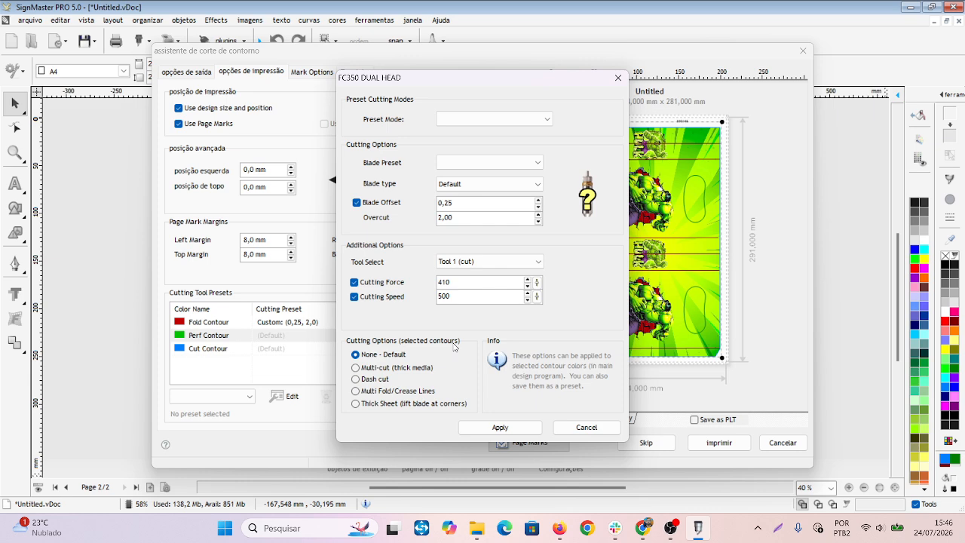
Step: Set the Perf Contour to Dash cut with 50 mm dashes and 0.5 mm gaps, and apply the preset
click(365, 379)
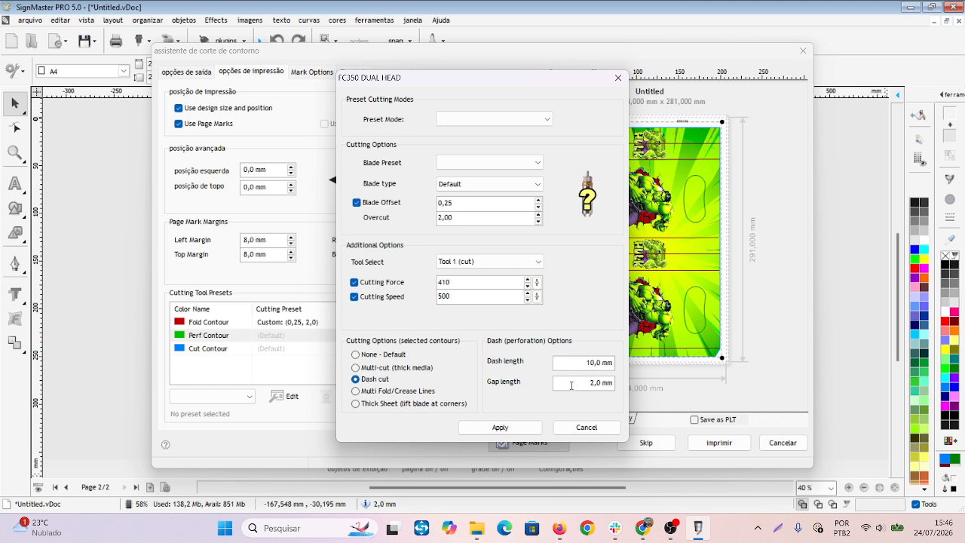
double_click(589, 363)
text(50)
double_click(595, 382)
text(0,5)
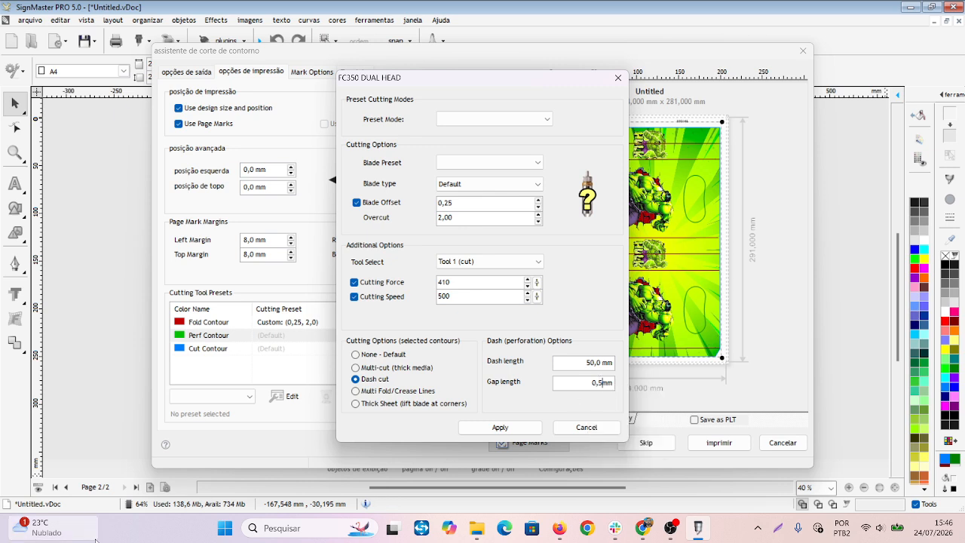
click(516, 427)
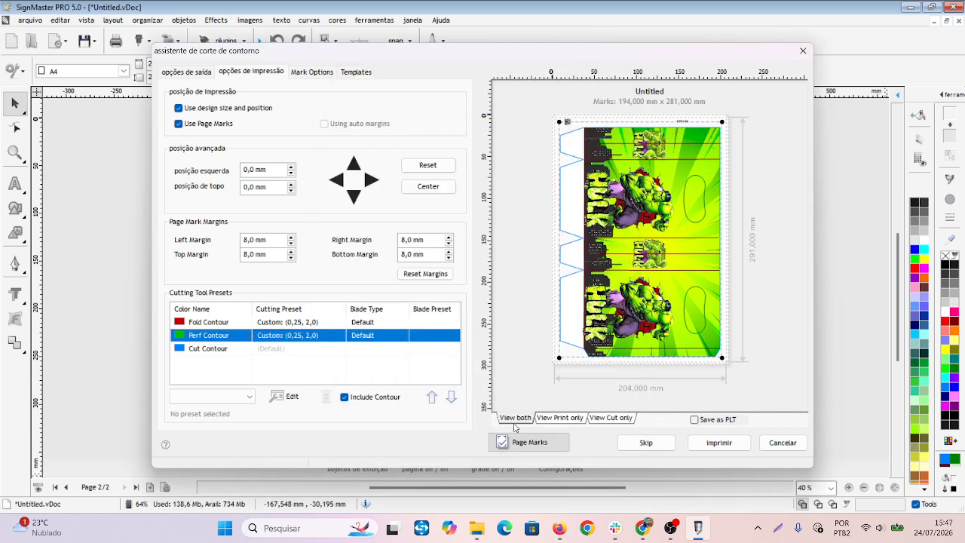
Step: Edit the Cut Contour preset to use Tool 1 (cut) with cutting force 410 and cutting speed 500
click(206, 348)
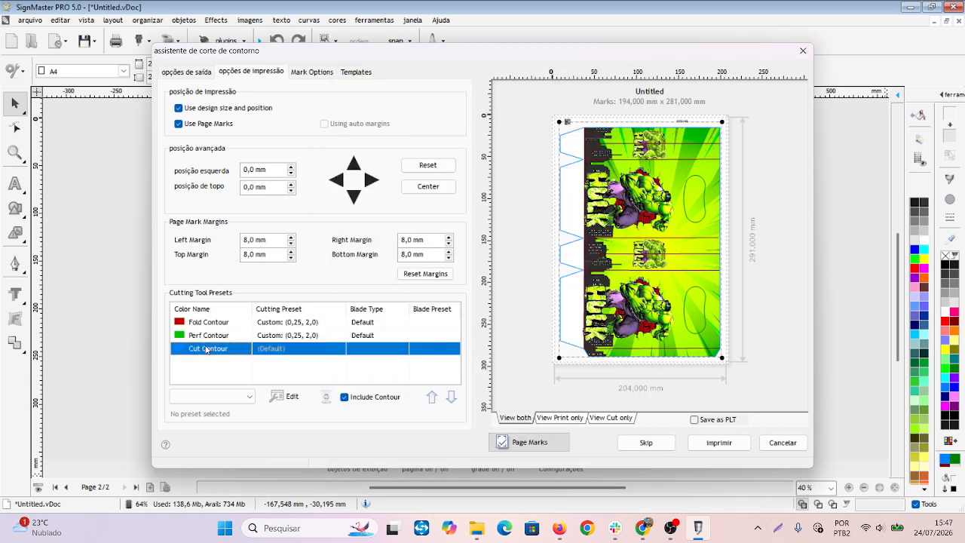
click(284, 398)
click(481, 261)
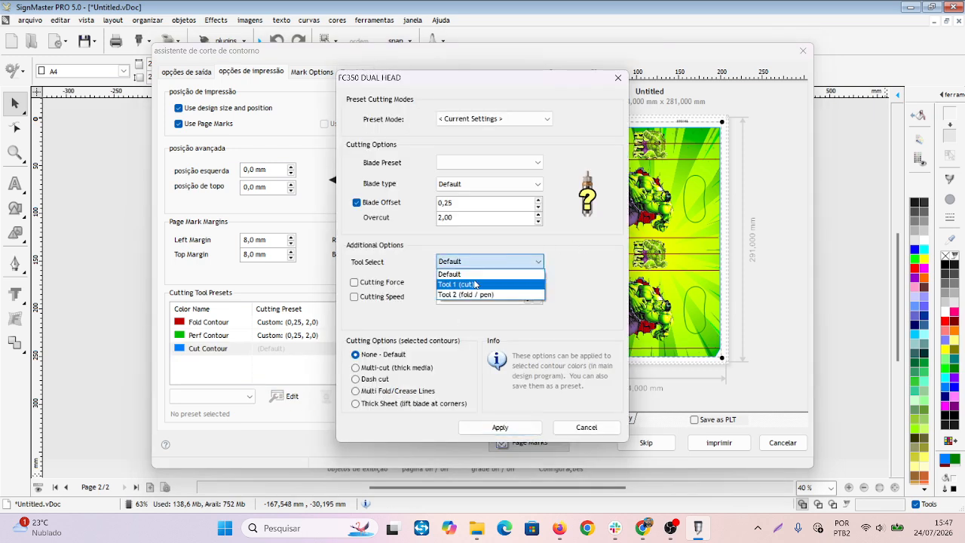
click(475, 284)
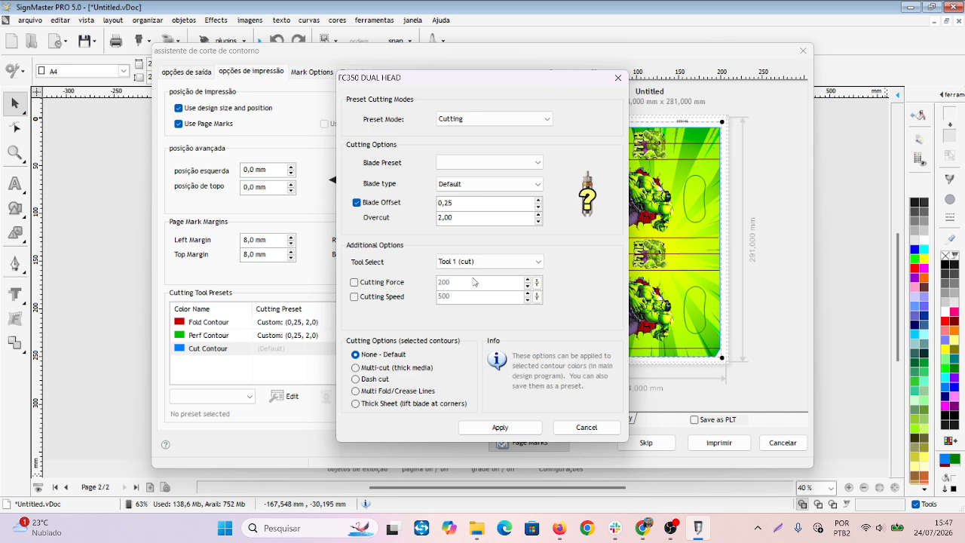
click(354, 282)
double_click(444, 282)
text(410)
click(377, 299)
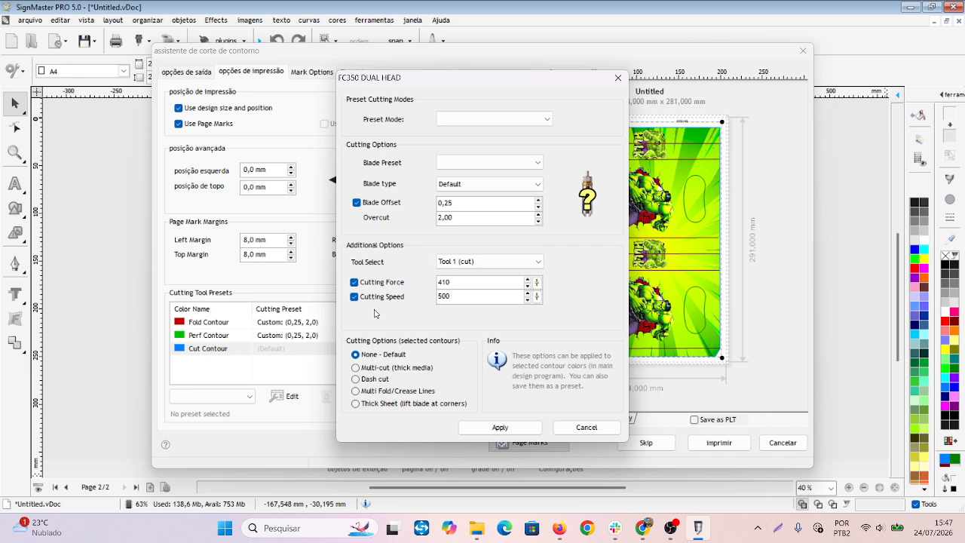
Step: Set the Cut Contour to Dash cut with 100 mm dashes and 0.5 mm gaps, and apply the preset
click(362, 379)
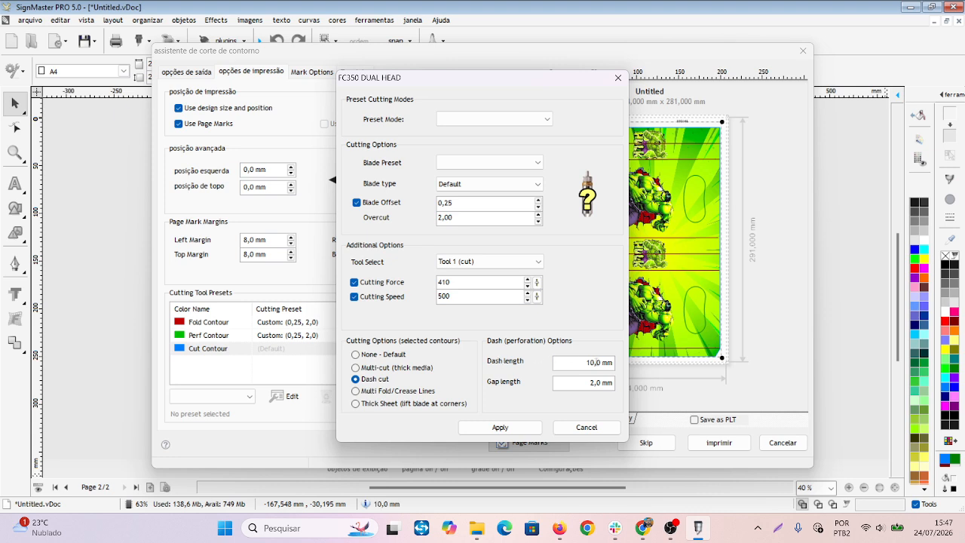
click(594, 362)
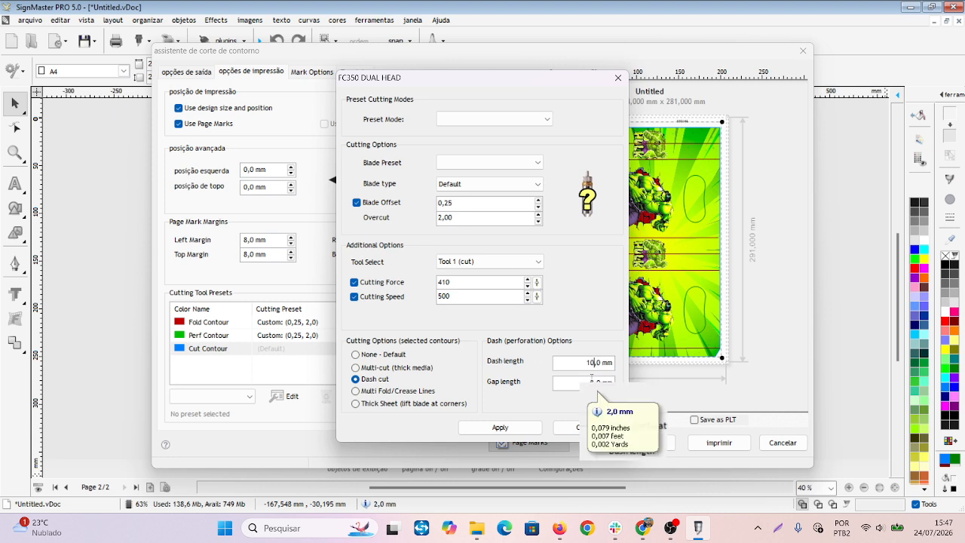
text(0)
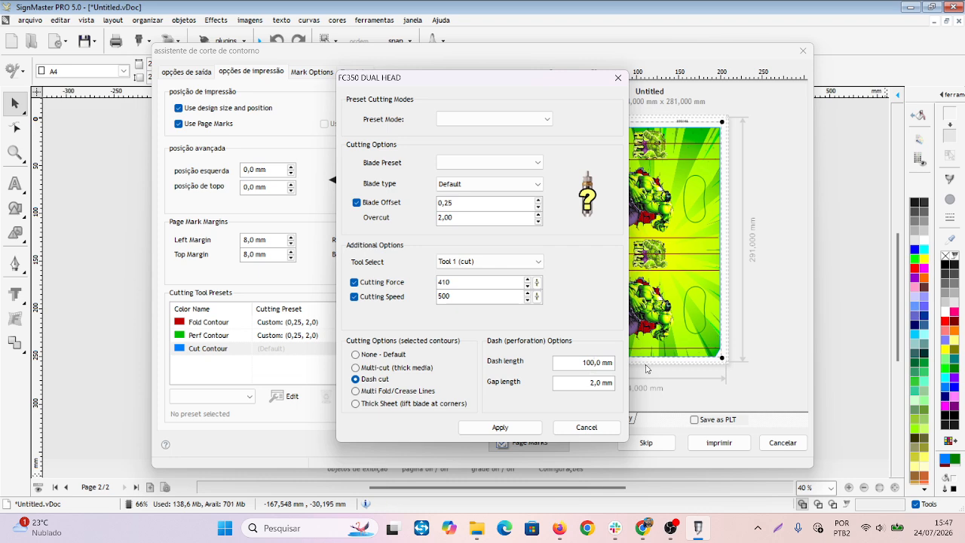
double_click(595, 383)
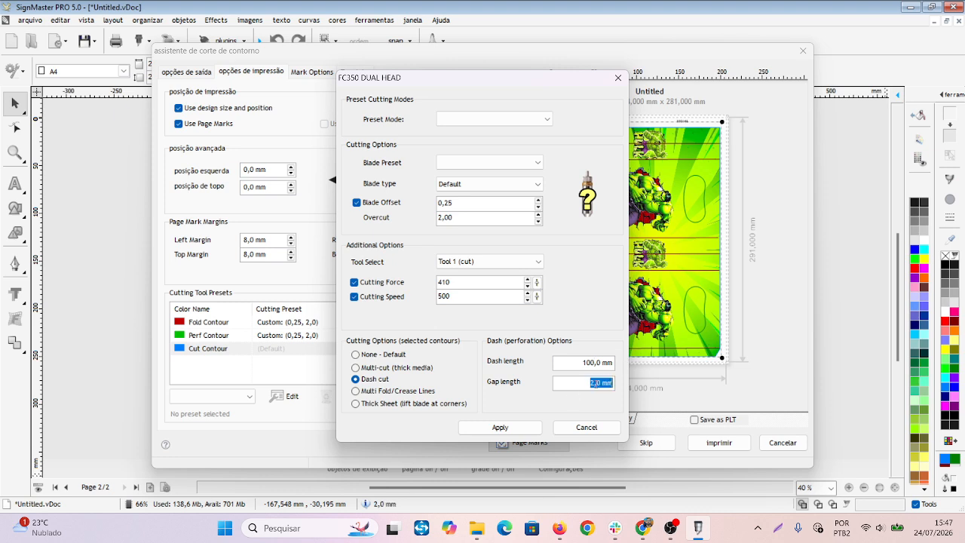
double_click(595, 383)
text(0,5)
click(509, 426)
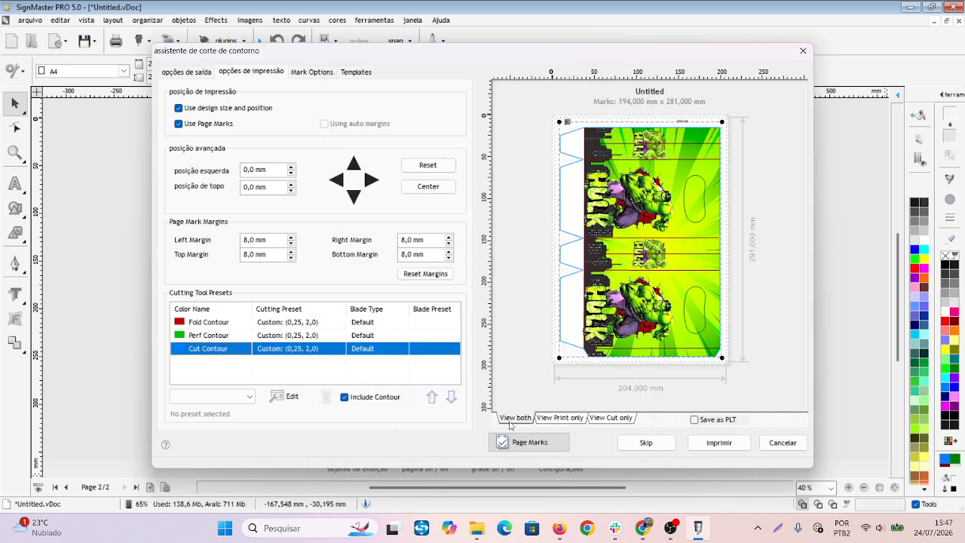
Step: Review the tool, force and speed summaries of the Fold, Perf and Cut Contour presets
click(199, 328)
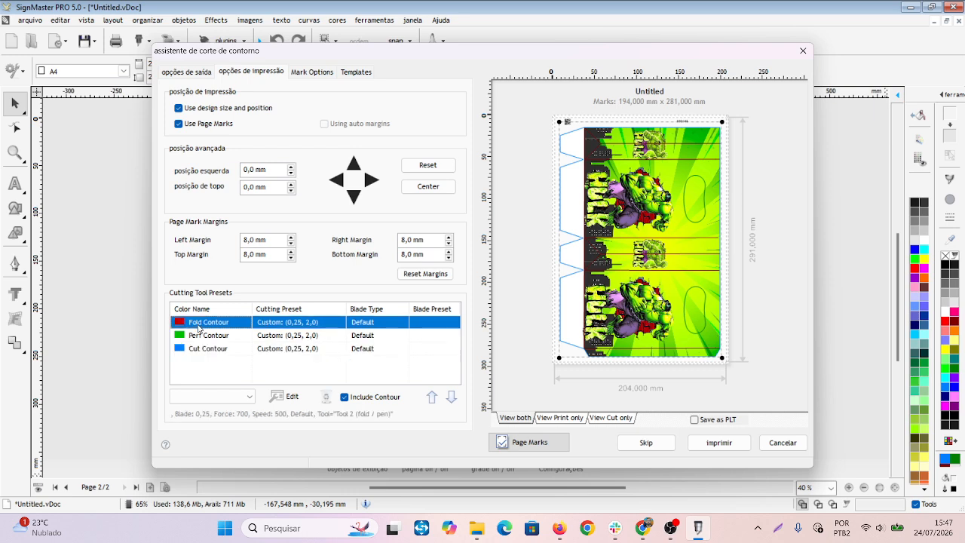
click(200, 335)
click(205, 348)
click(222, 325)
click(222, 337)
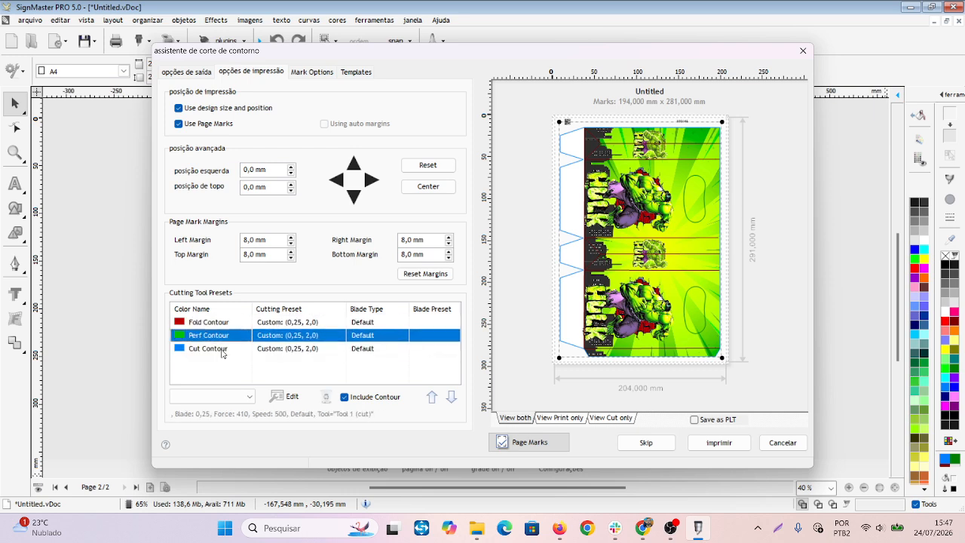
click(222, 351)
Step: Skip the printing stage in the output options and change the print output to saving a PDF
click(183, 73)
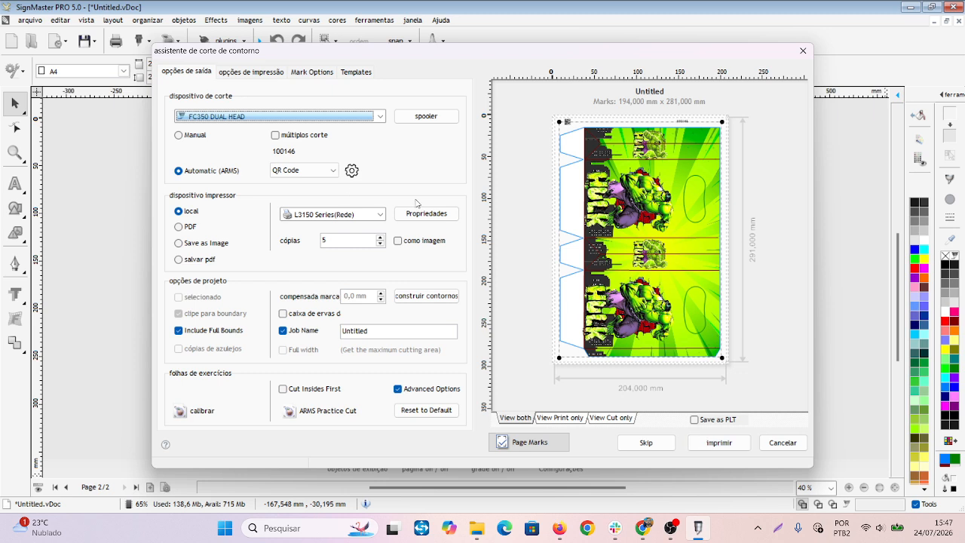
click(647, 443)
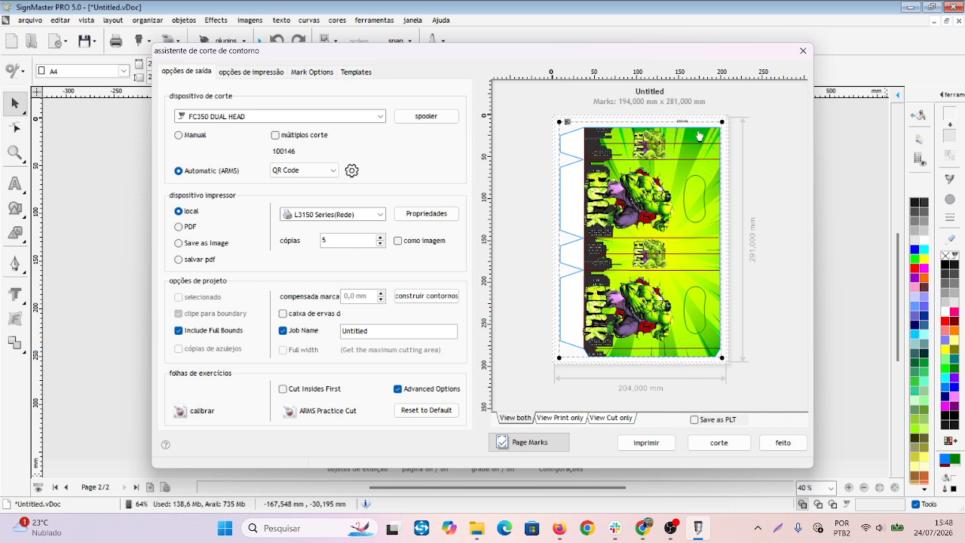
click(186, 260)
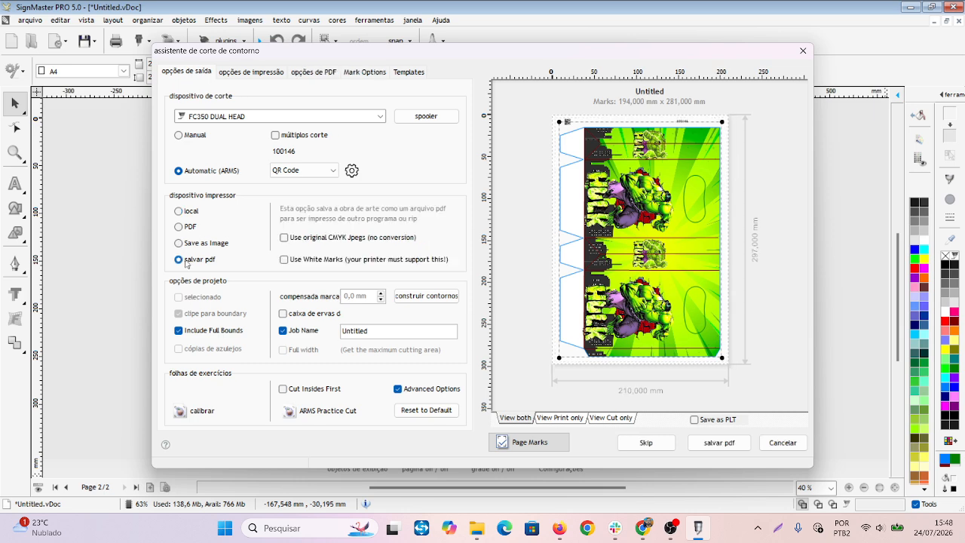